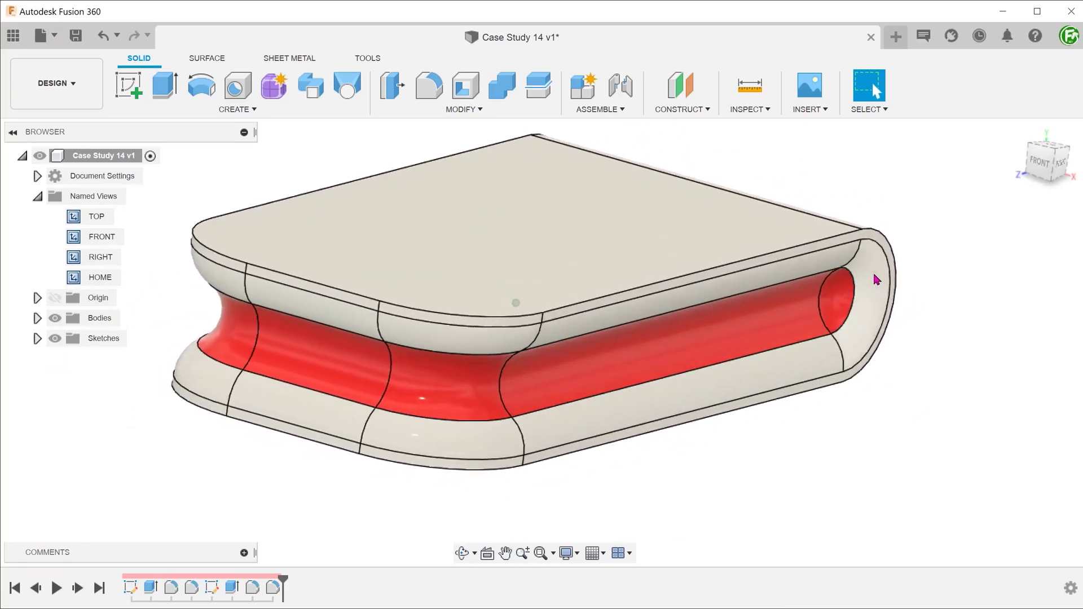
Preview the finished Case Study 14 model in the Render workspace from a low front view.
left_click(54, 83)
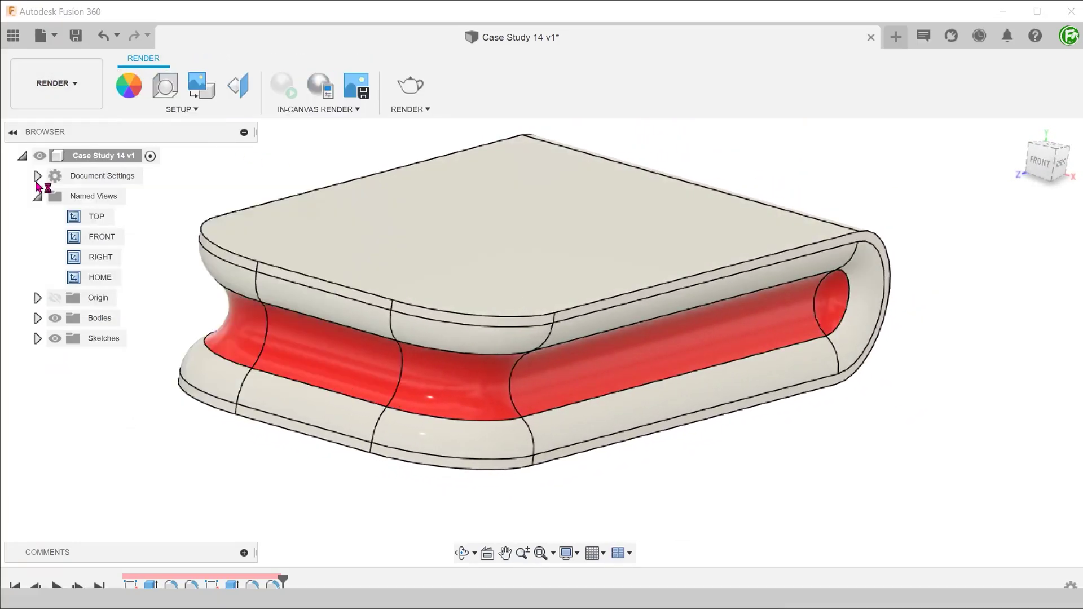
left_click(38, 182)
middle_click_drag(778, 482, 745, 477, "shift")
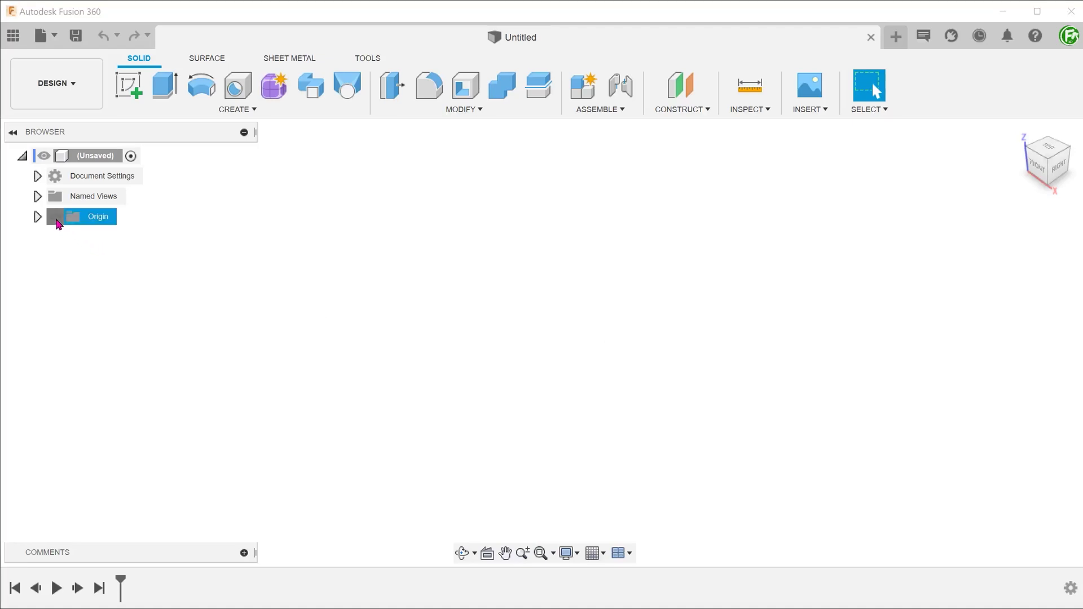
Show the origin and start a sketch on the XY plane.
left_click(55, 219)
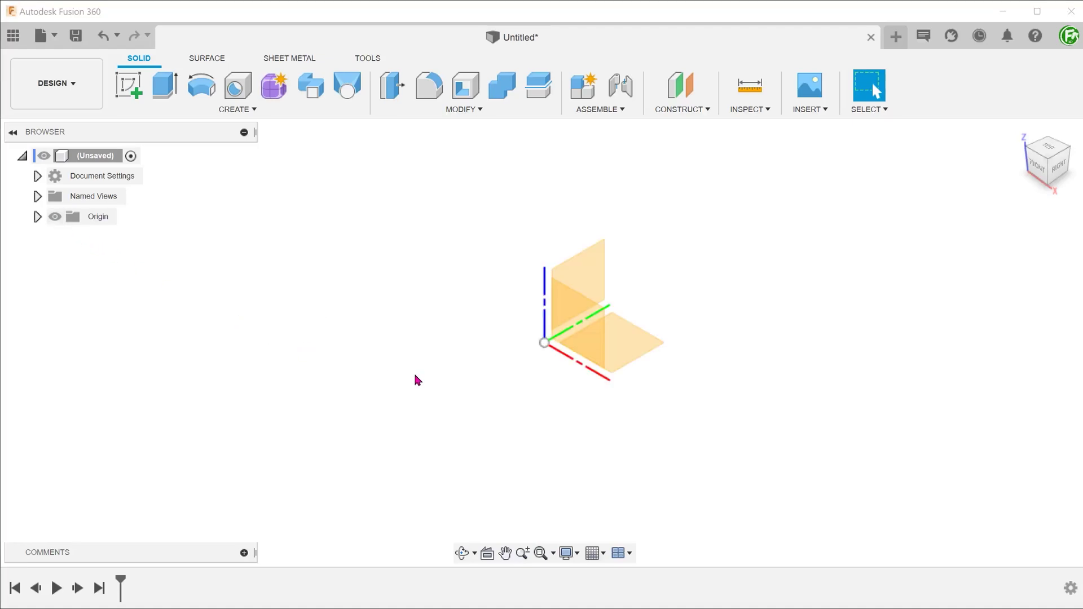
right_click(625, 342)
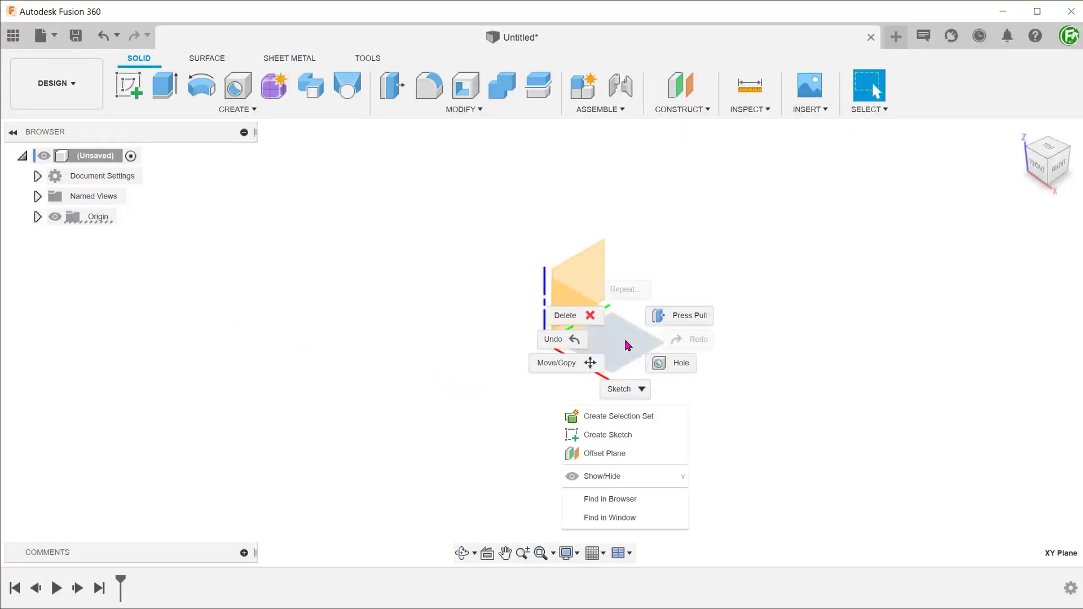
left_click(620, 435)
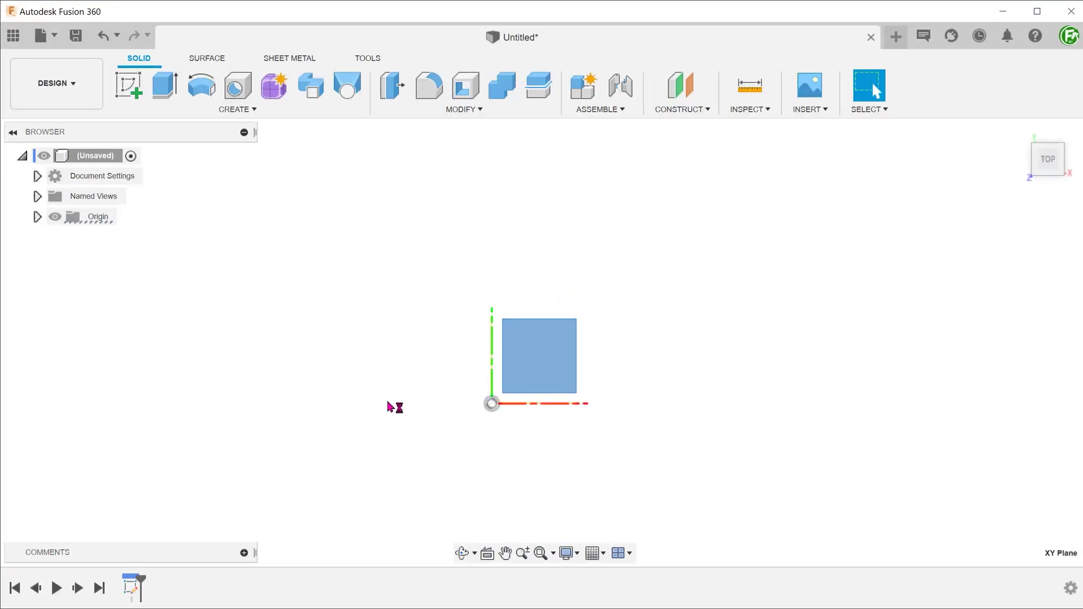
Draw a 100 × 50 mm center rectangle centred on the origin.
key("r")
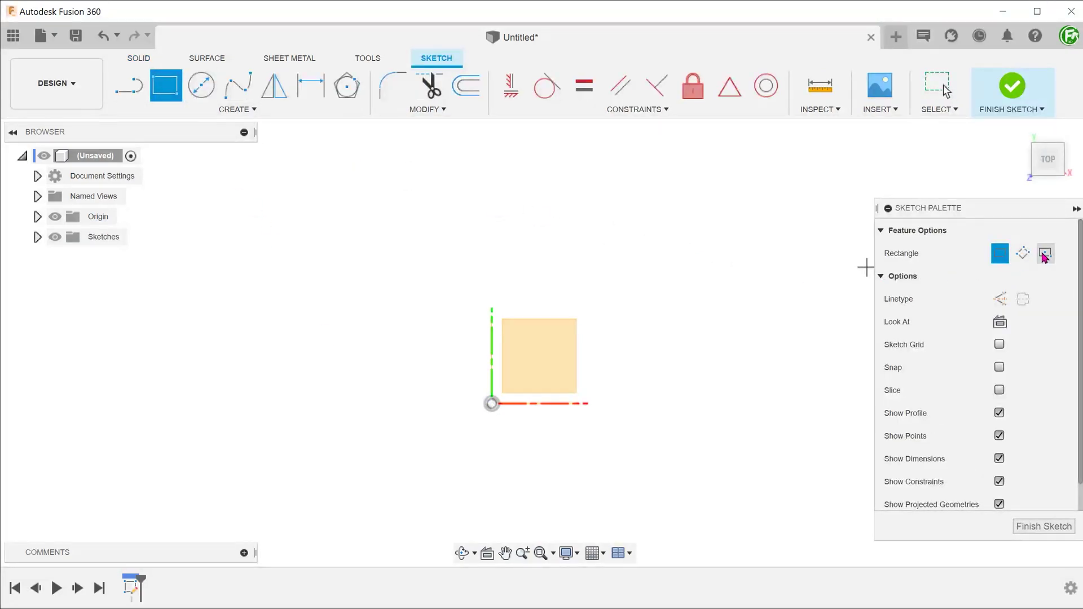
left_click(1044, 255)
left_click(491, 403)
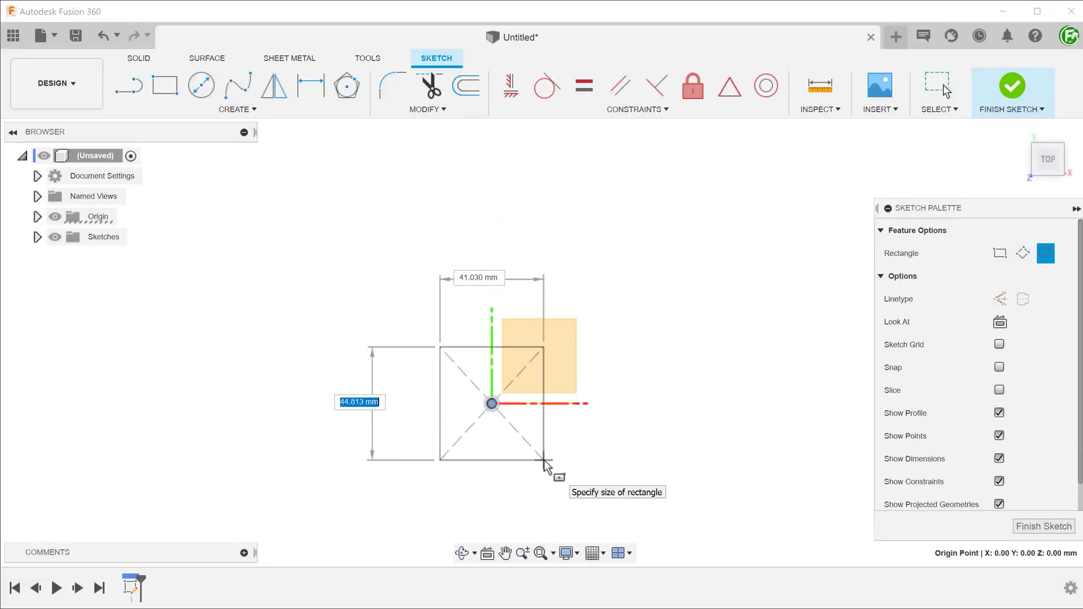
type("100")
key("Tab")
type("50")
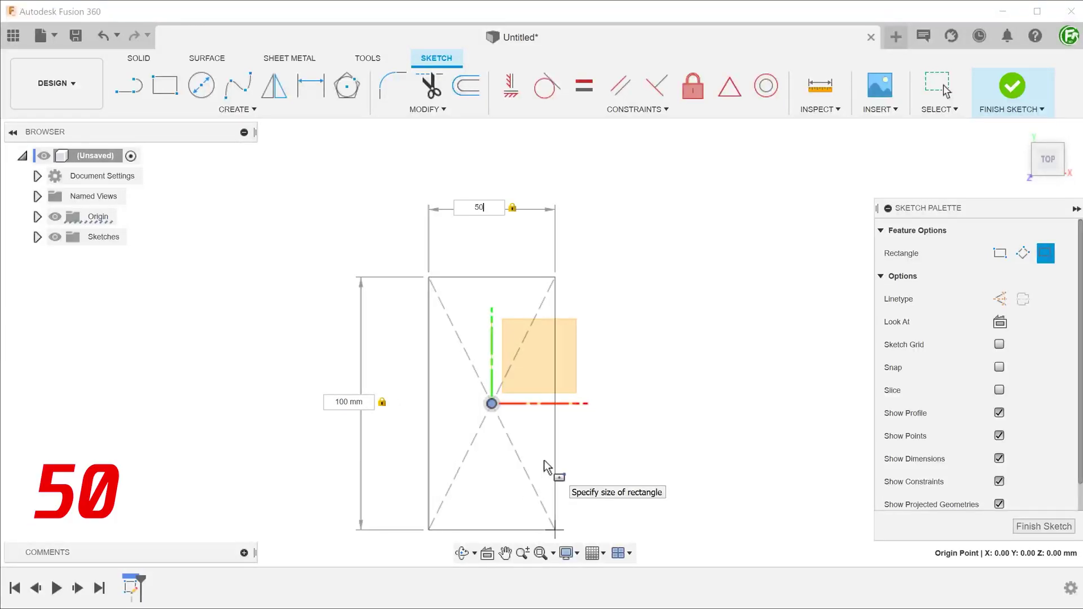
key("Return")
Extrude the rectangle symmetrically, 10 mm each way, into a 20 mm thick block.
key("e")
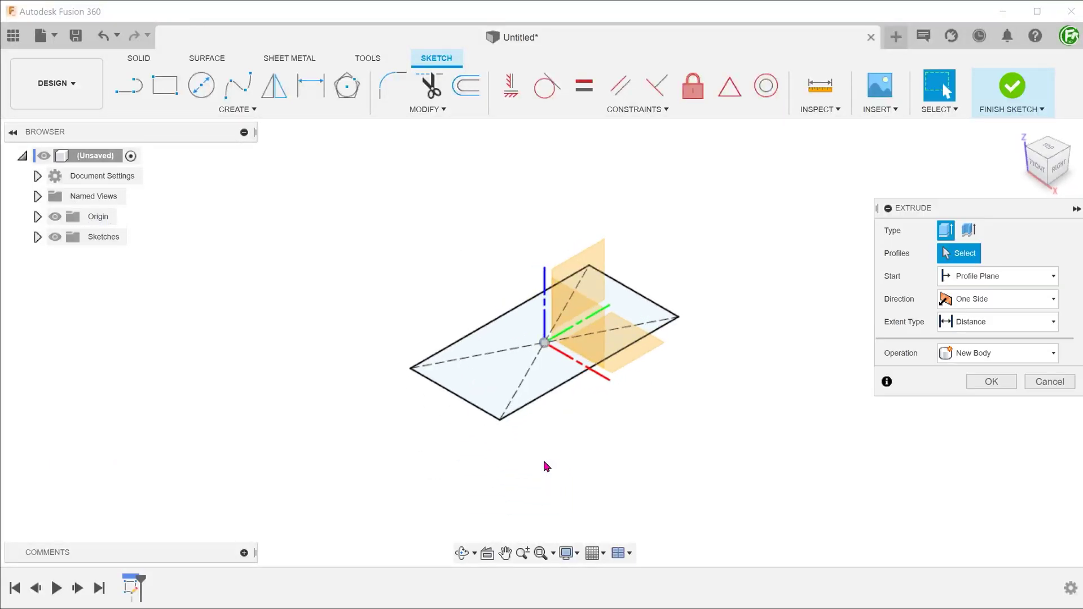
left_click(478, 379)
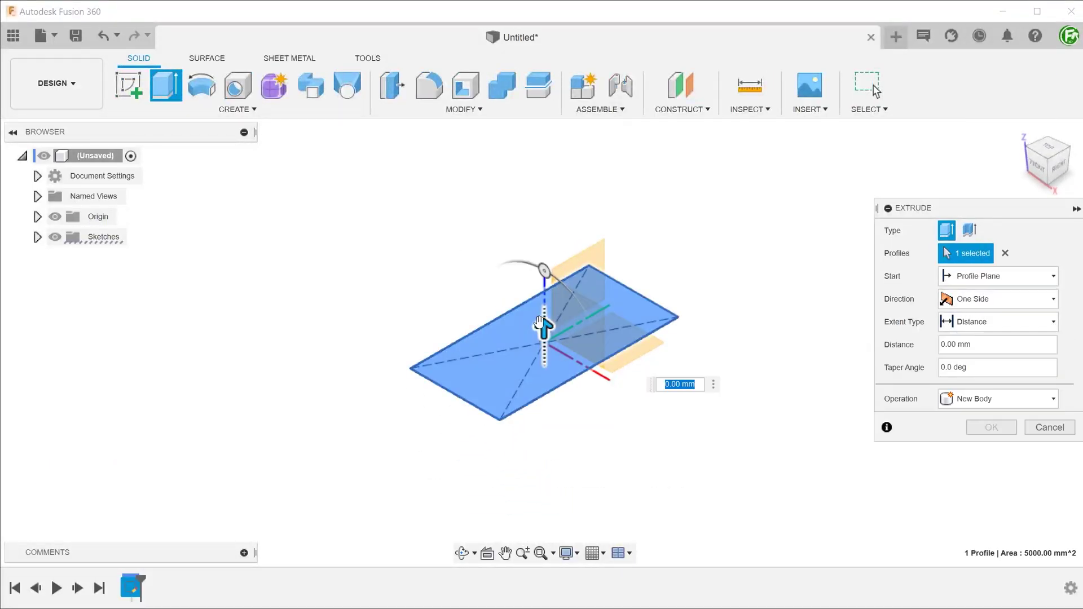
left_click(970, 303)
left_click(981, 350)
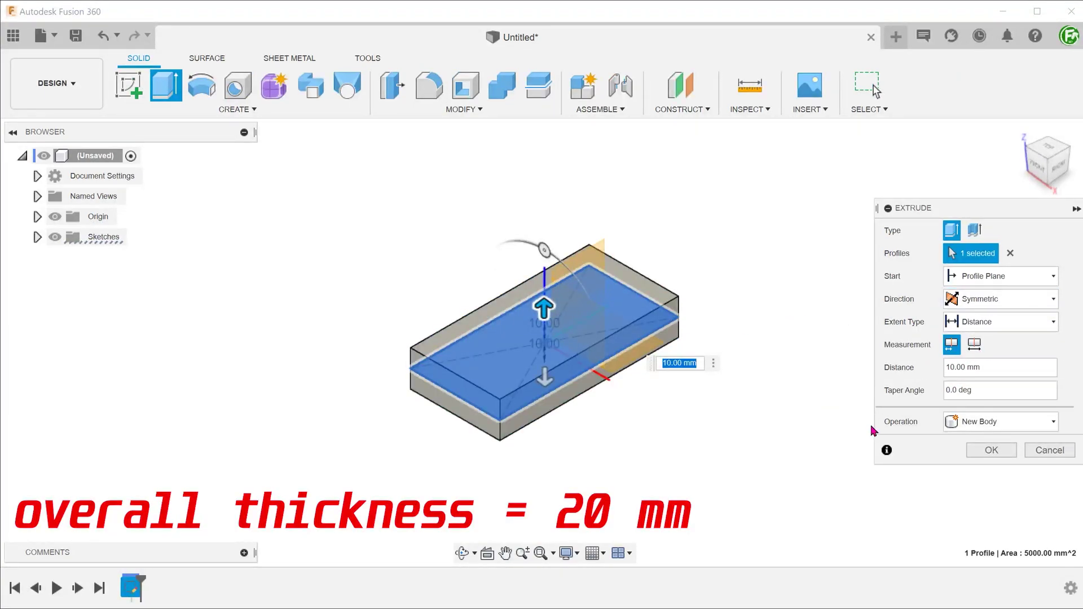
left_click(987, 449)
Round the two vertical corner edges at one end with a 15 mm fillet.
key("f")
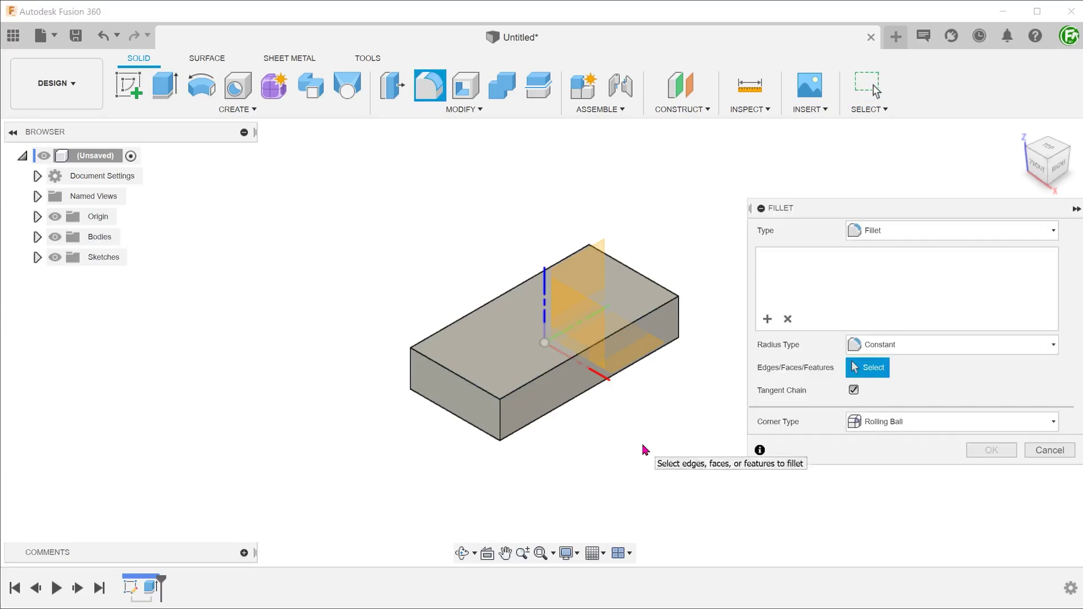
left_click(500, 428)
middle_click_drag(501, 428, 537, 432, "shift")
left_click(539, 433)
key("Return")
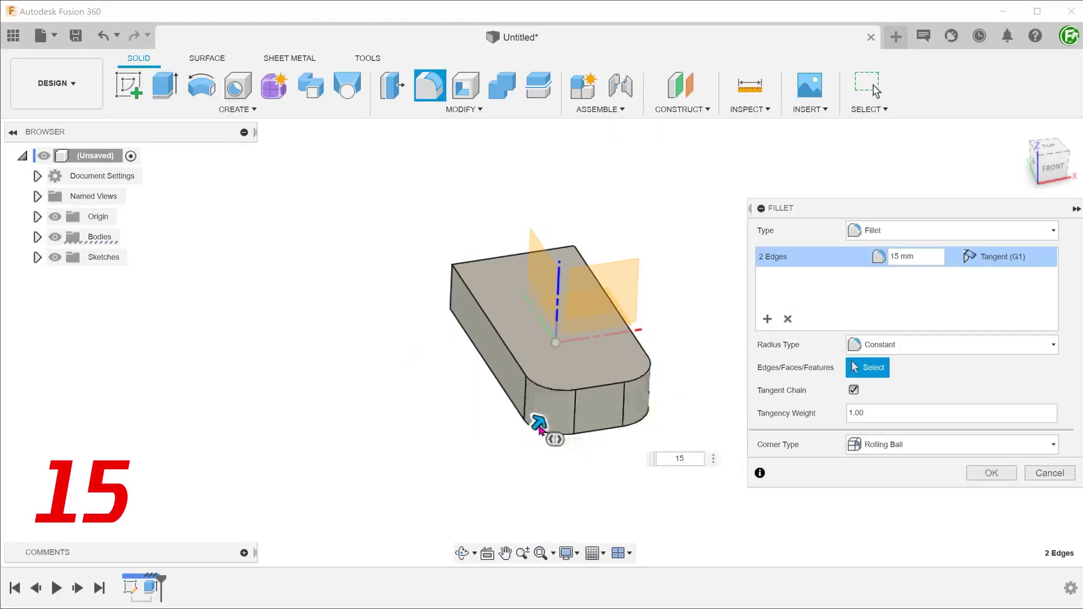
Add a 10 mm fillet to the far end's top and bottom edges and apply both.
middle_click_drag(540, 430, 722, 388, "shift")
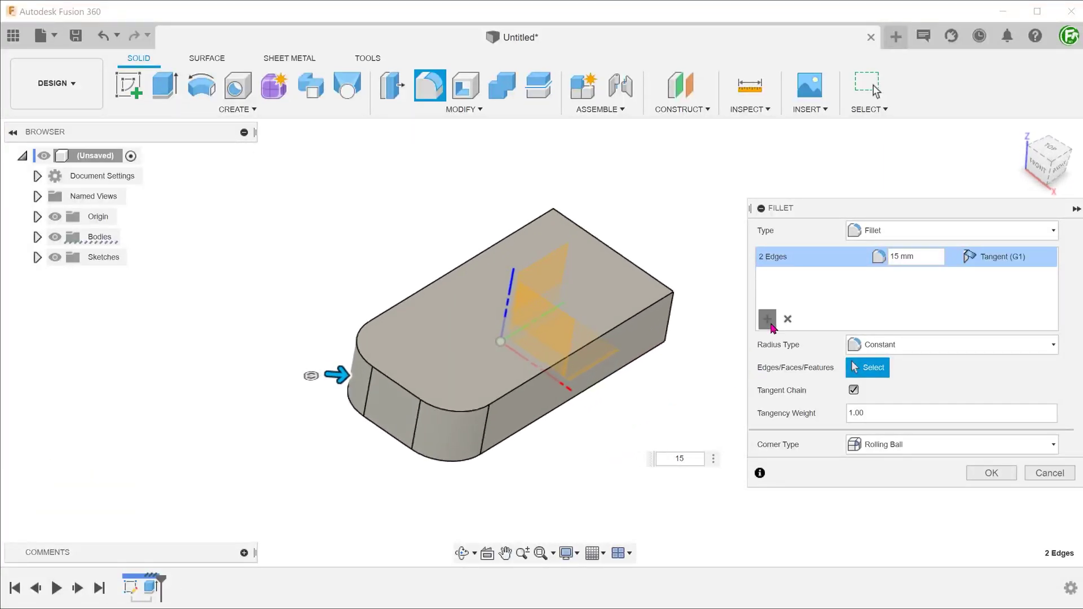
left_click(765, 340)
middle_click_drag(741, 330, 620, 358, "shift")
left_click(600, 373)
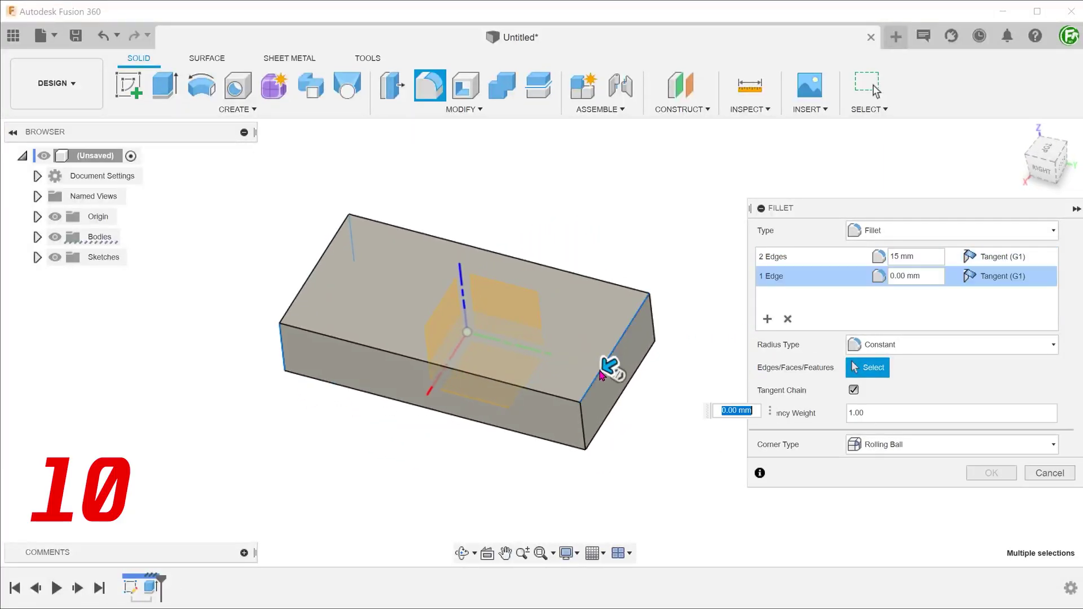
left_click(614, 416)
type("10")
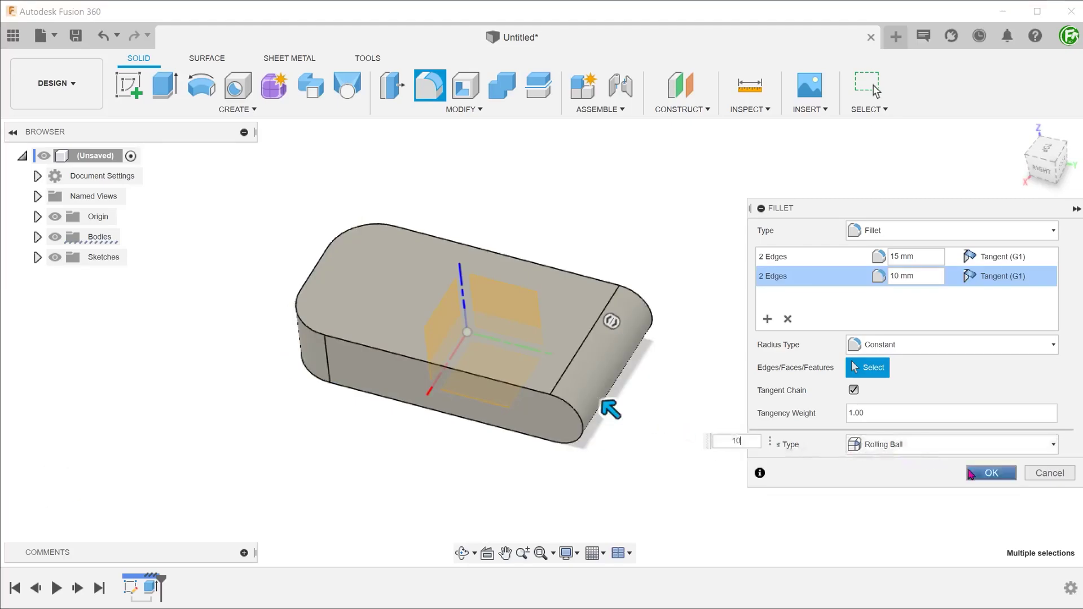
key("Return")
left_click(1019, 132)
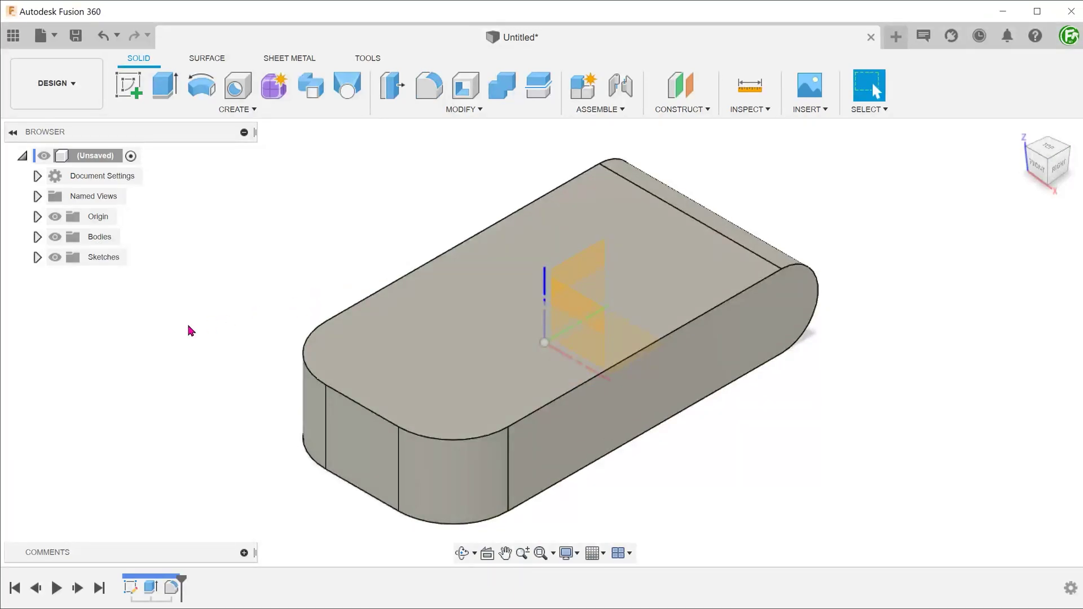
Start a new sketch on the XY plane beneath the body's top face.
key("ctrl+n")
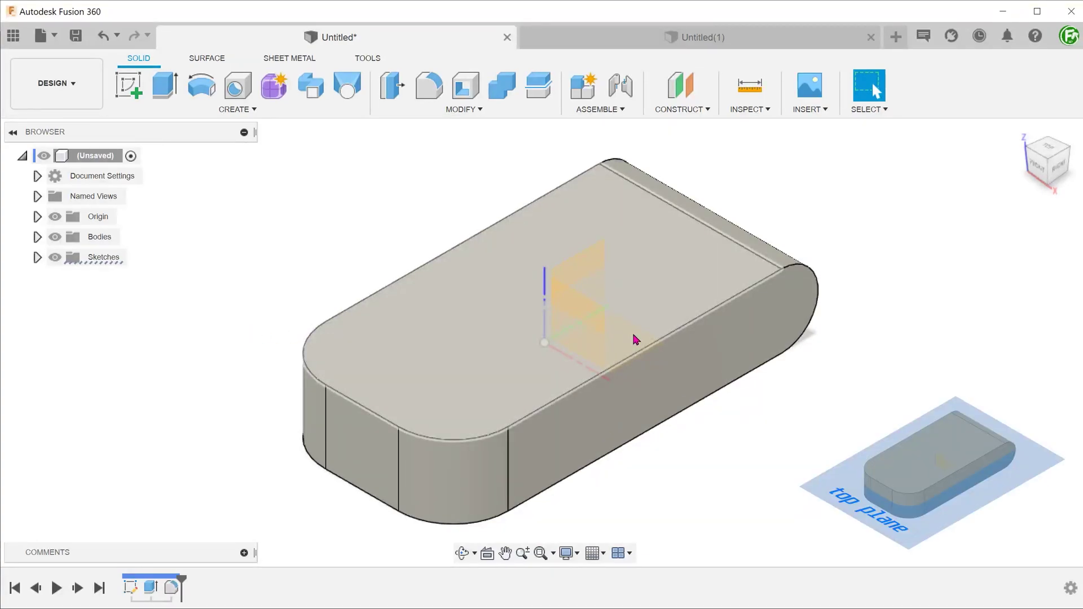
mouse_move(634, 352)
left_click(643, 386)
right_click(623, 350)
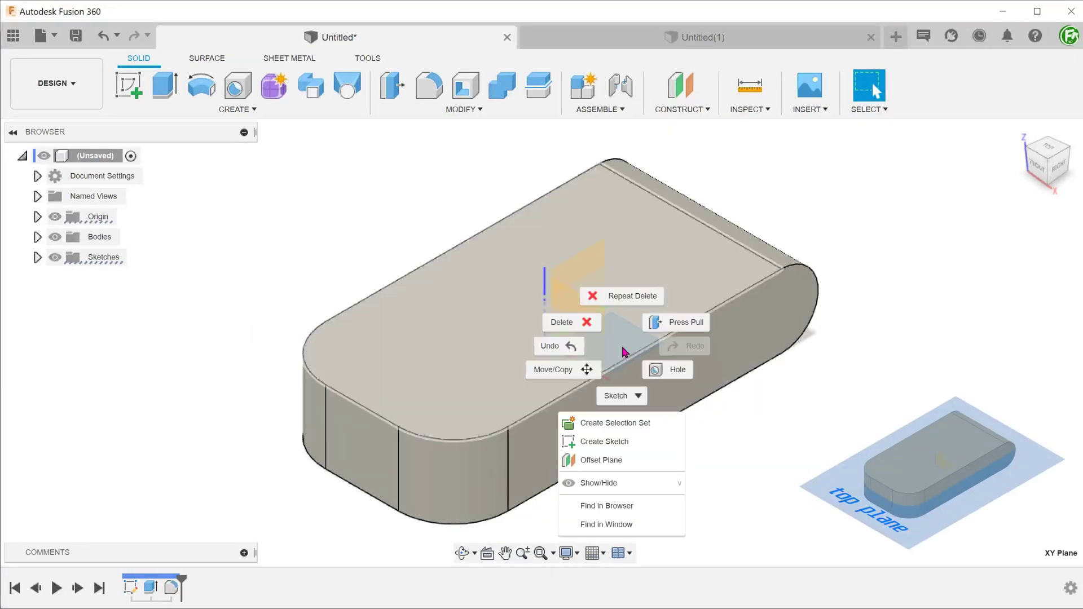
left_click(623, 440)
key("F6")
Project the body's five top edges into the sketch, toggling Body1's visibility to check.
key("p")
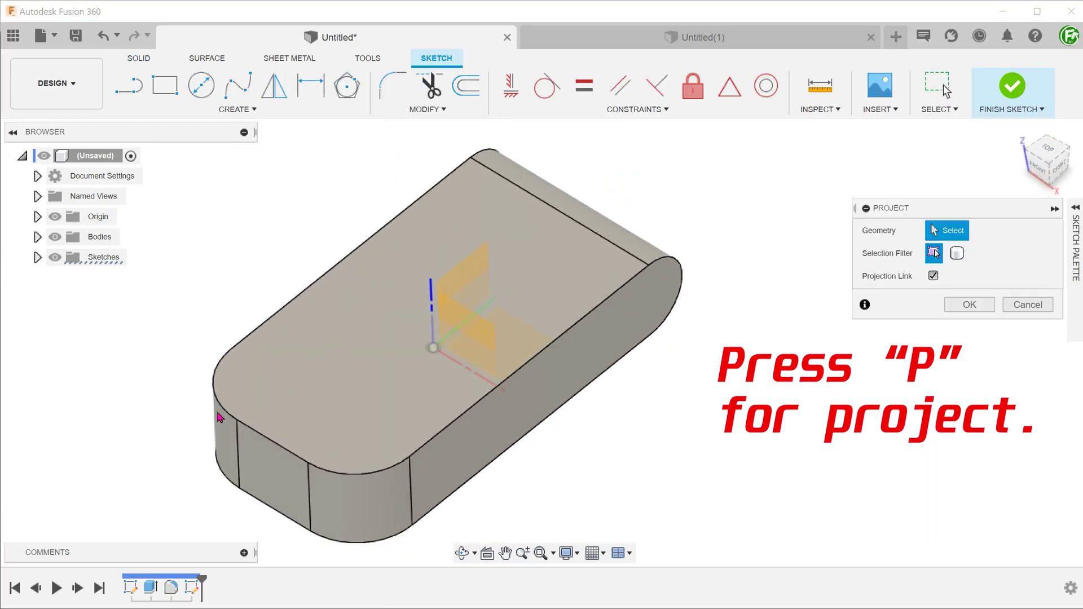
left_click(451, 430)
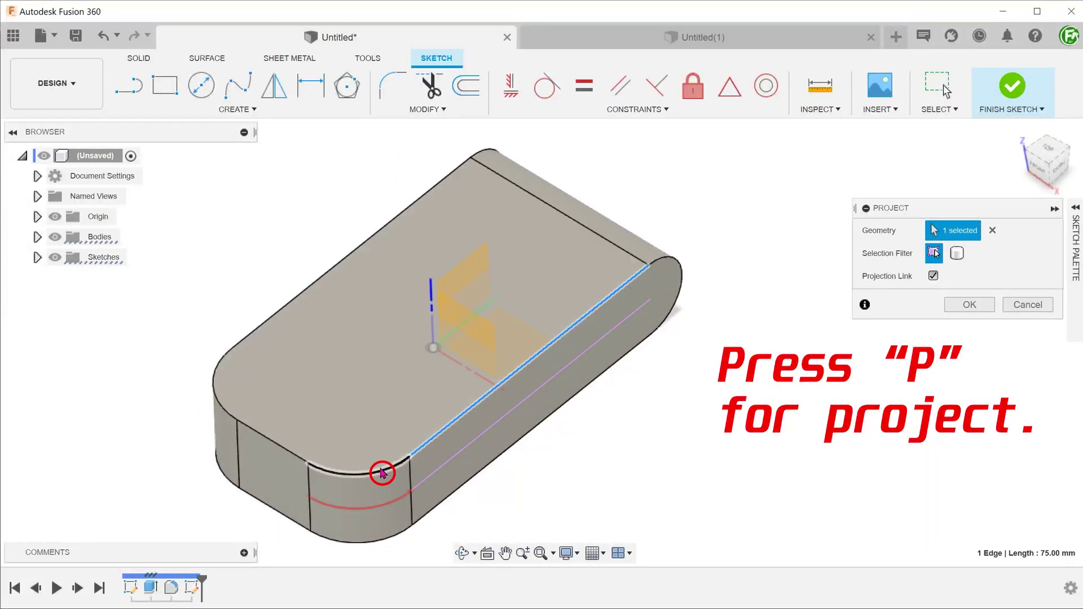
left_click(379, 470)
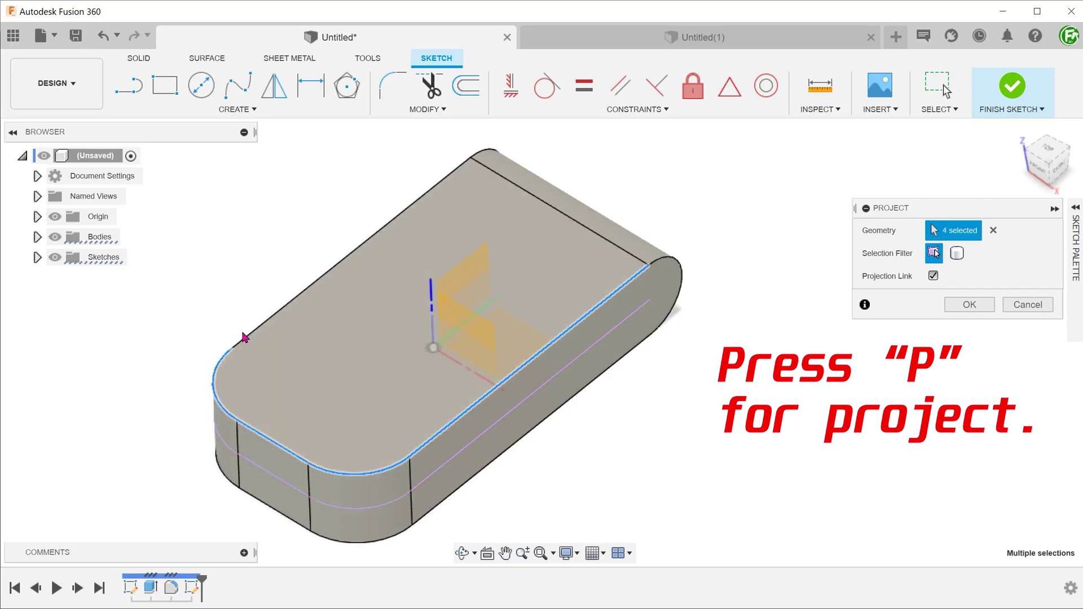
left_click(264, 322)
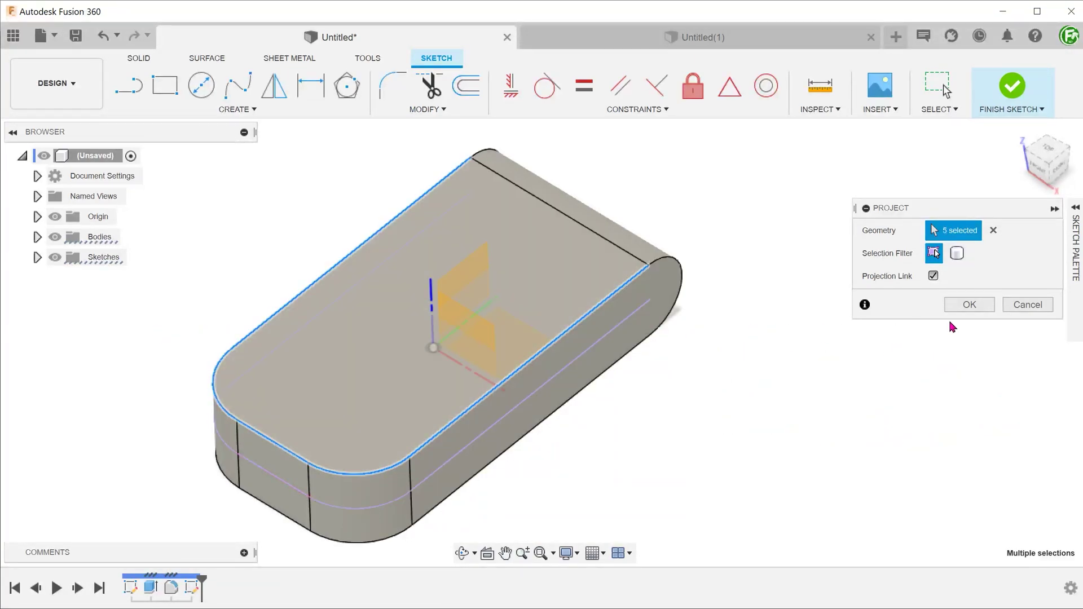
left_click(968, 305)
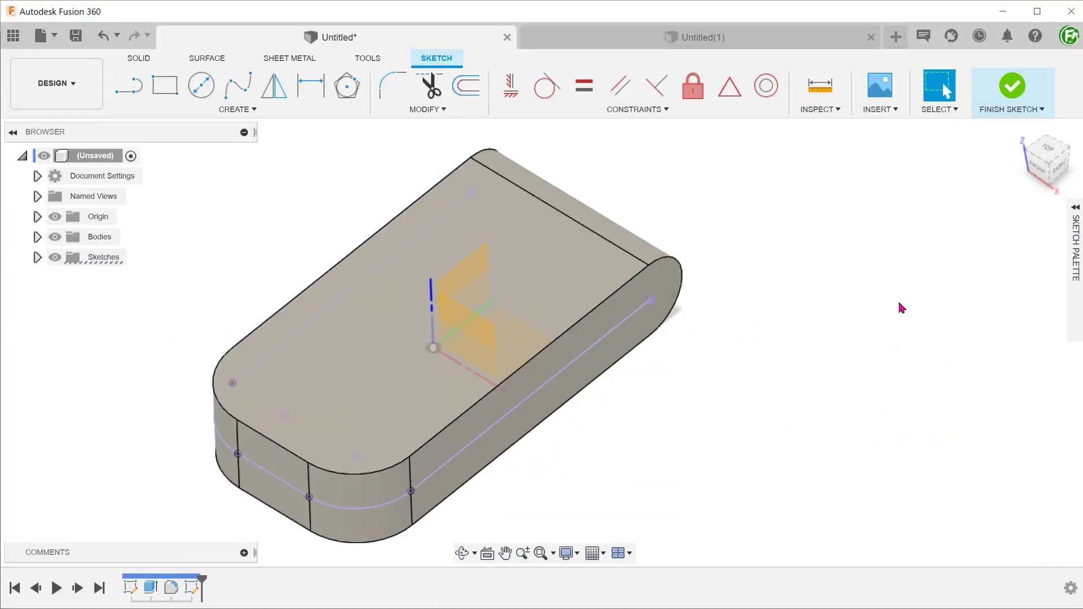
left_click(40, 237)
left_click(74, 257)
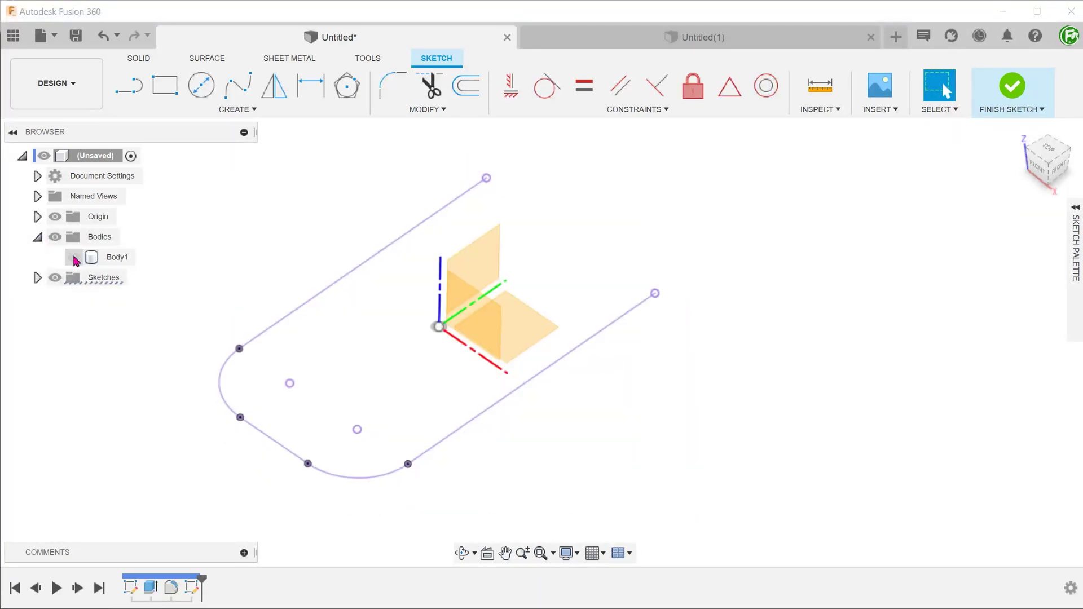
left_click(74, 257)
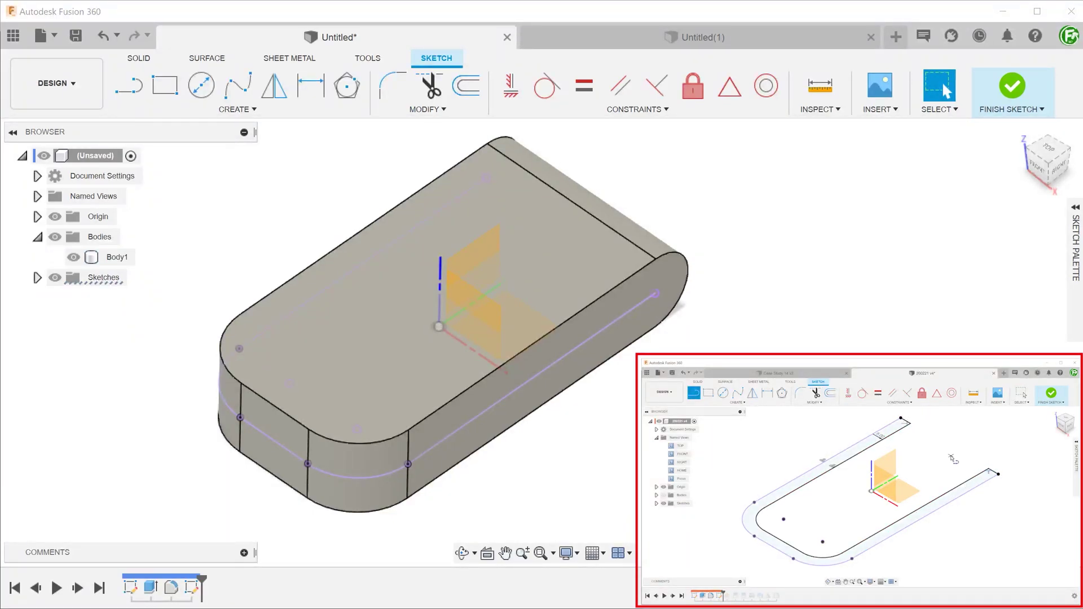
Inspect the outline's endpoint from the New Right view, then return to TOP with Body1 hidden.
left_click(38, 197)
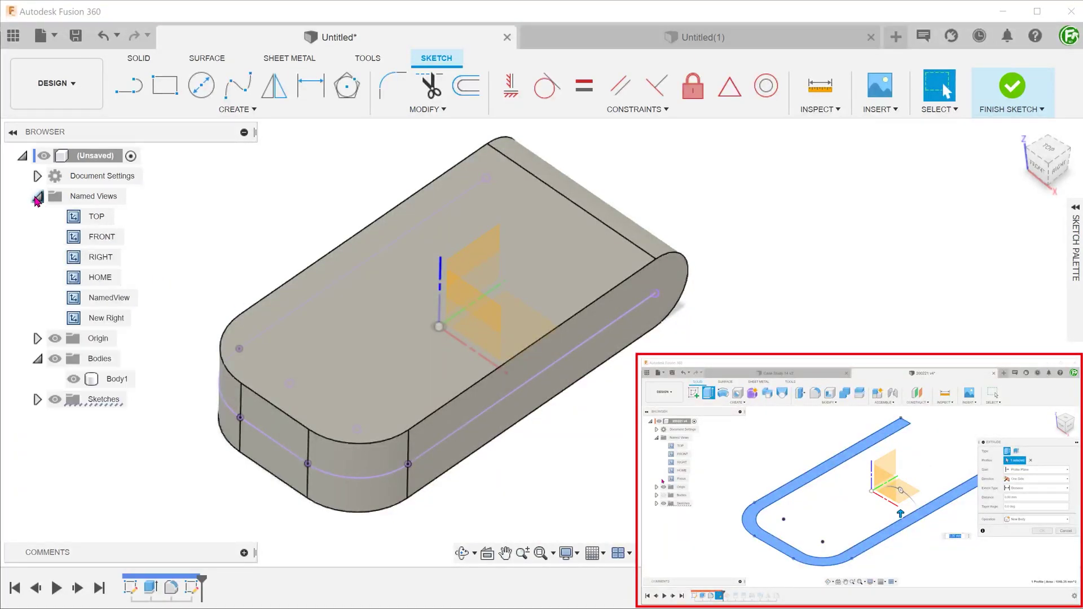
double_click(75, 317)
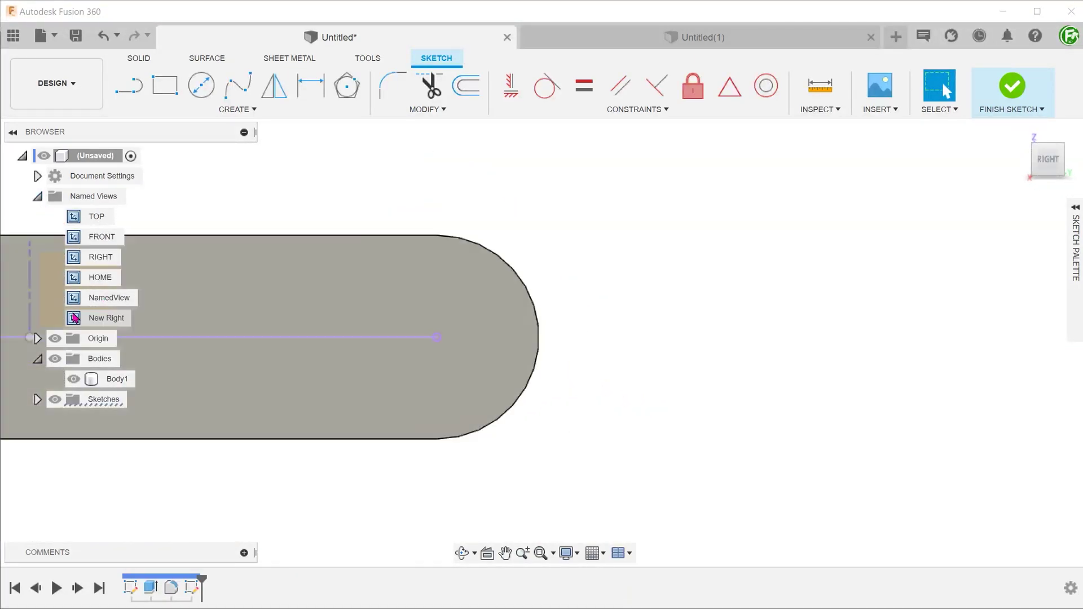
left_click(436, 338)
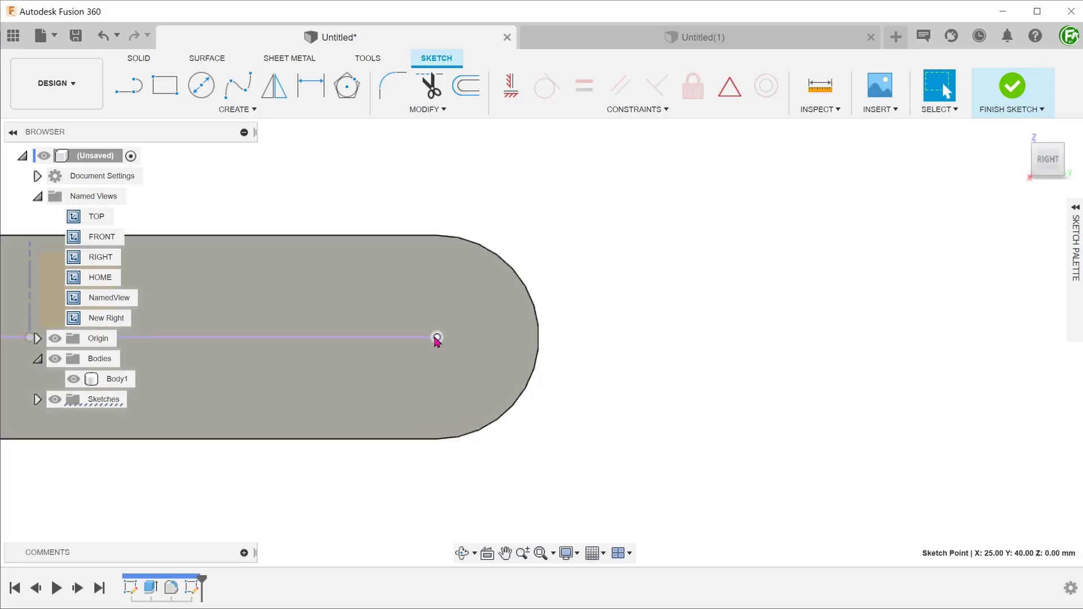
left_click(302, 502)
double_click(93, 218)
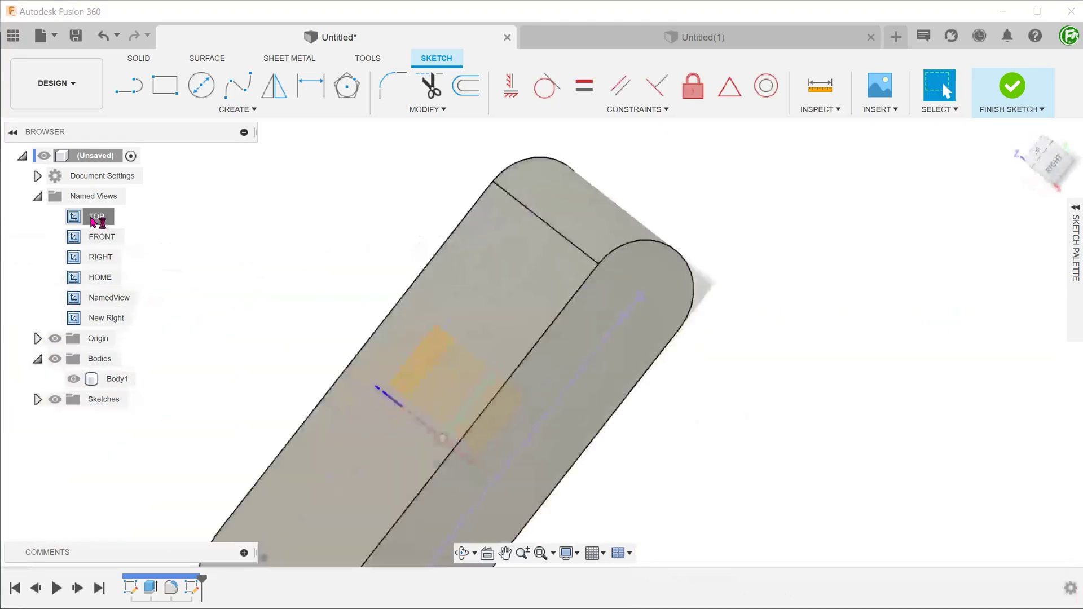
left_click(74, 379)
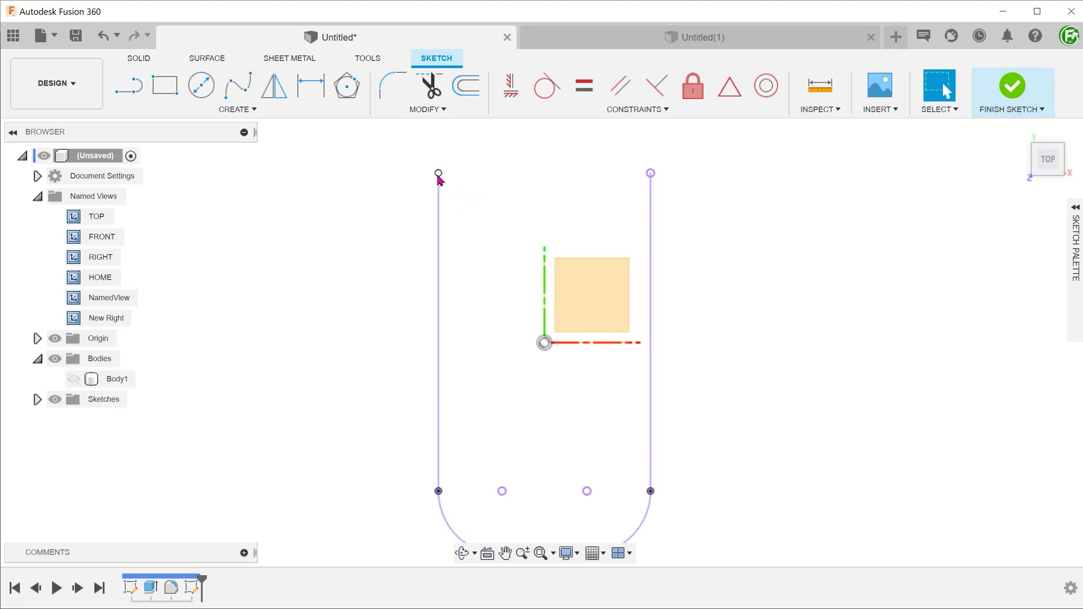
Free the left line's top endpoint and dimension it 45 mm above the origin.
left_click_drag(438, 178, 439, 186)
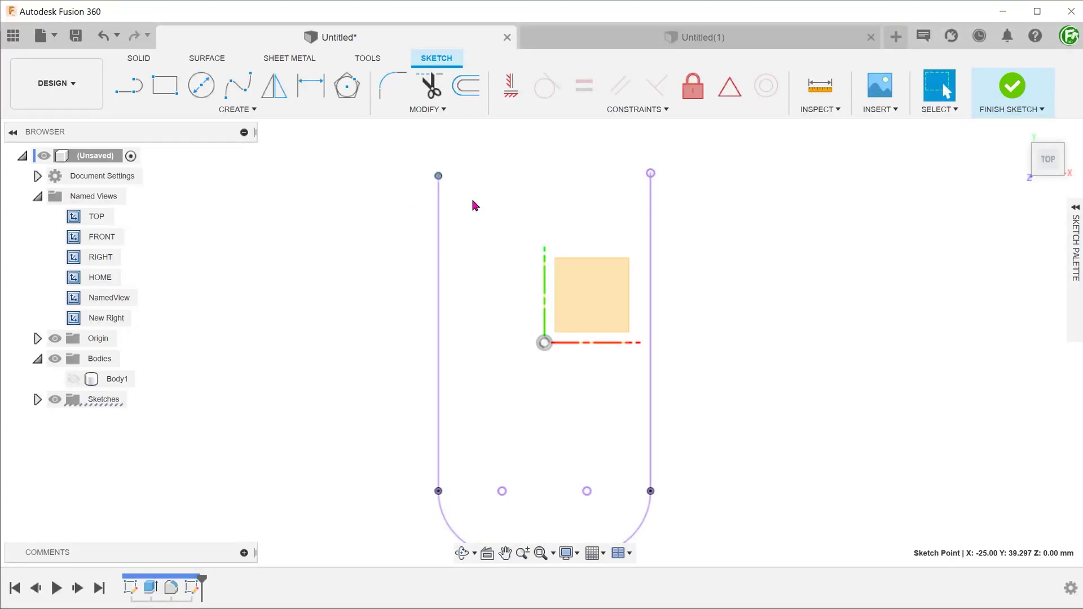
key("Escape")
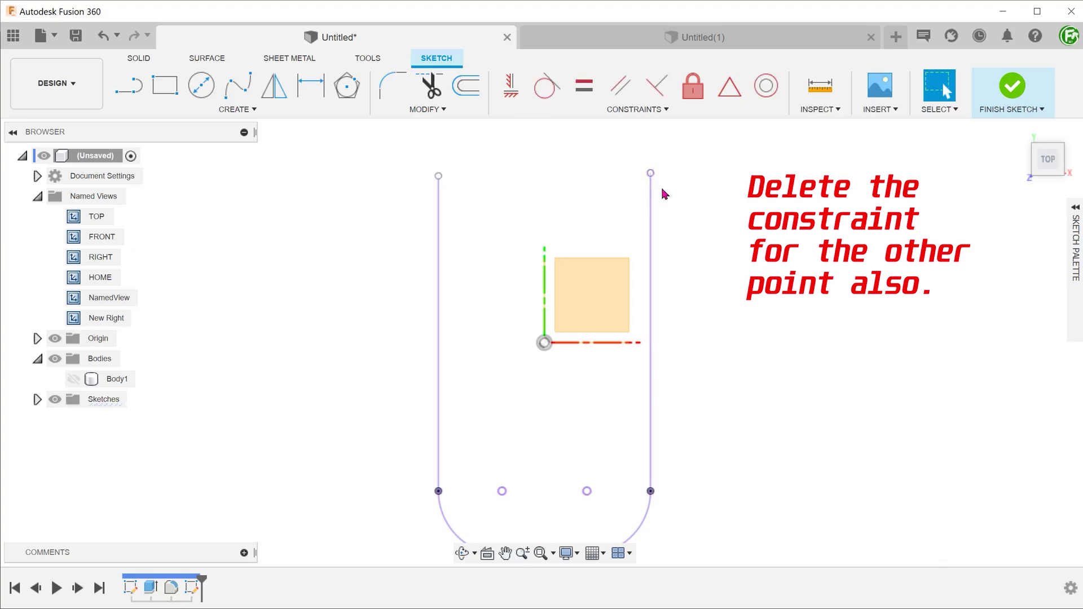
key("d")
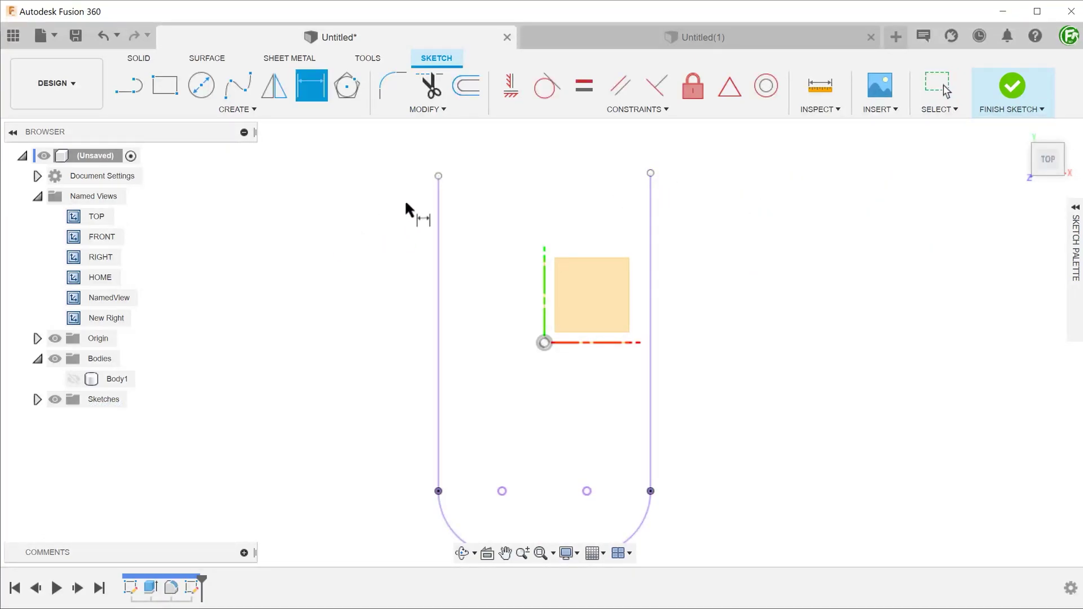
left_click(544, 343)
left_click(365, 276)
type("45")
key("Return")
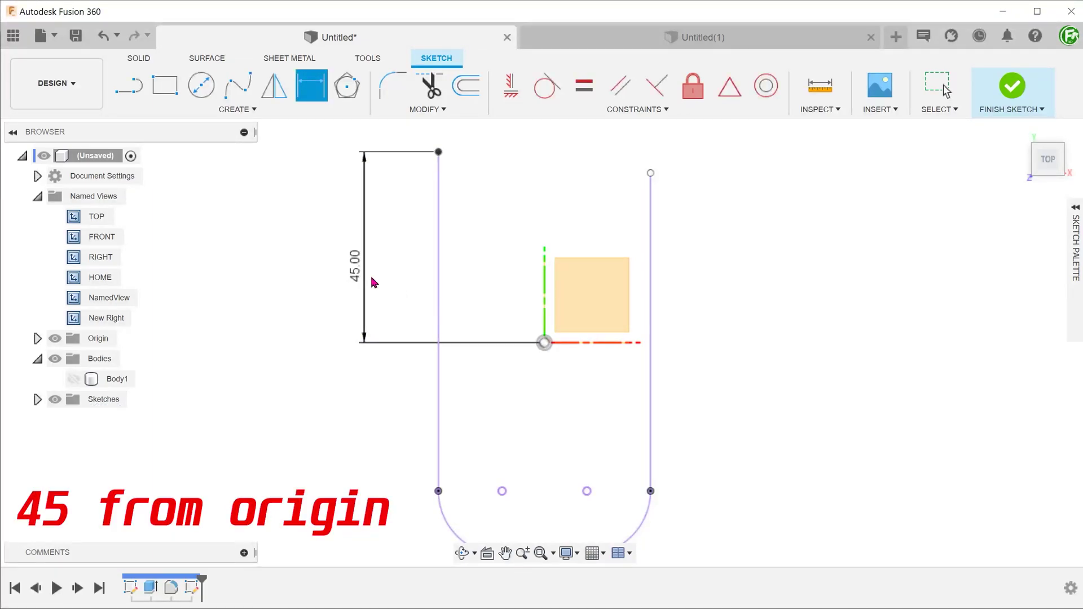
key("Escape")
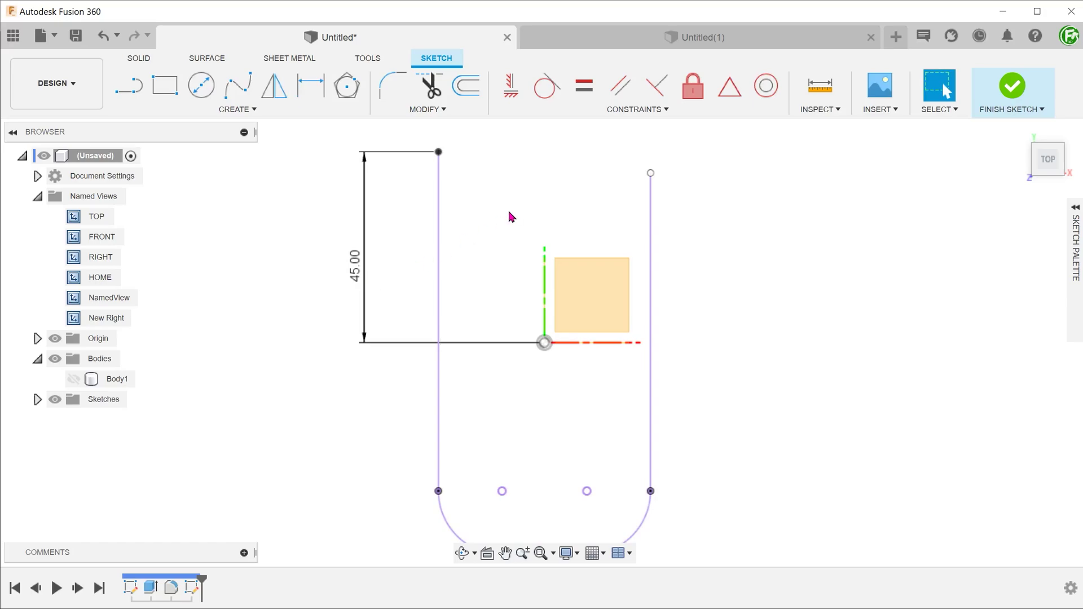
Level the right line's top endpoint with the left one using a horizontal constraint.
left_click(509, 96)
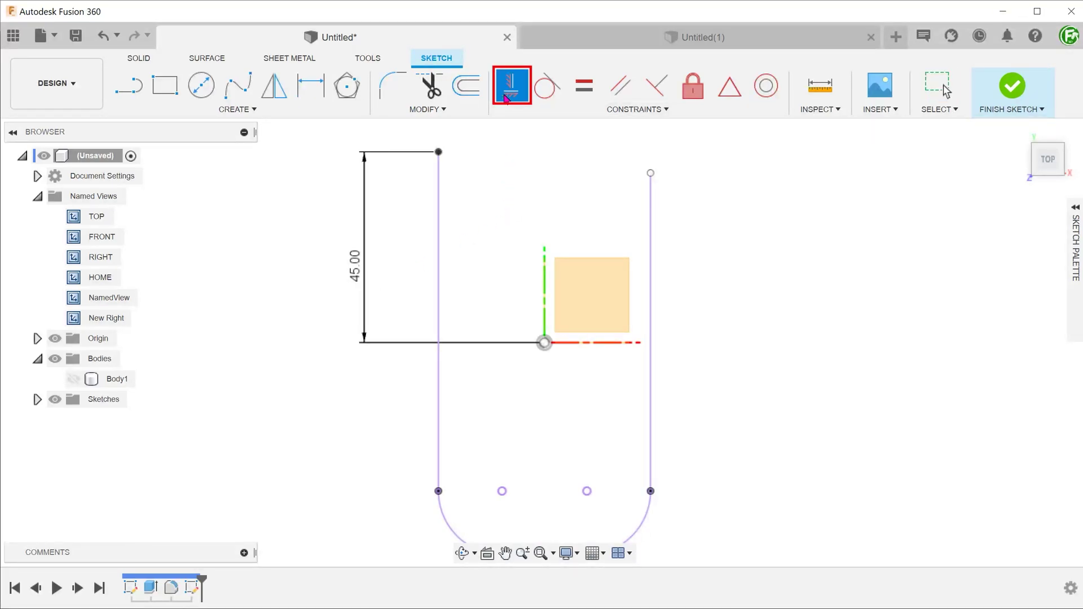
left_click(439, 153)
left_click(649, 173)
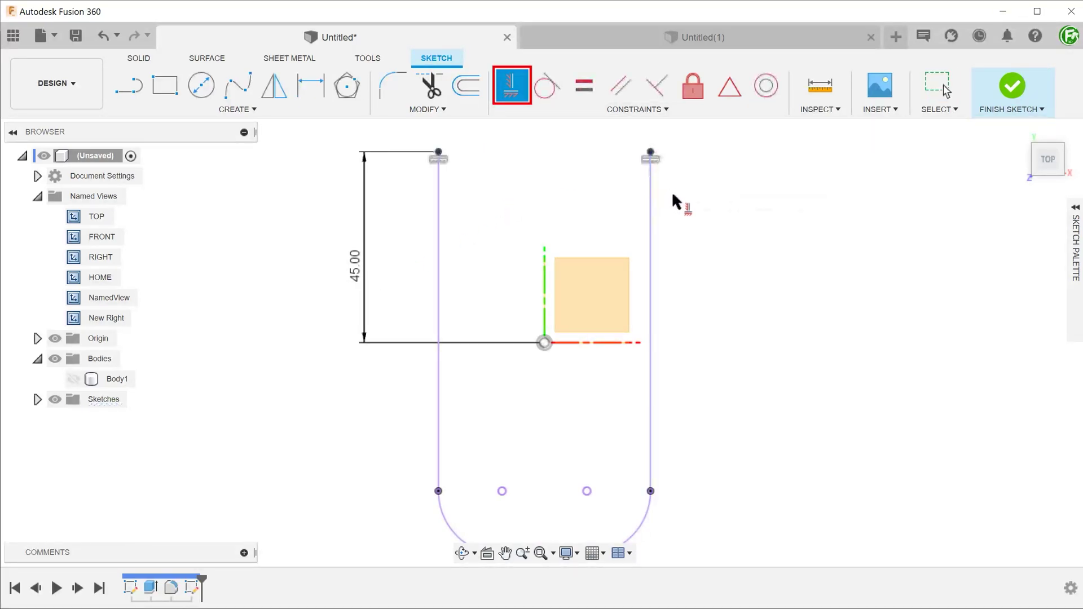
key("Escape")
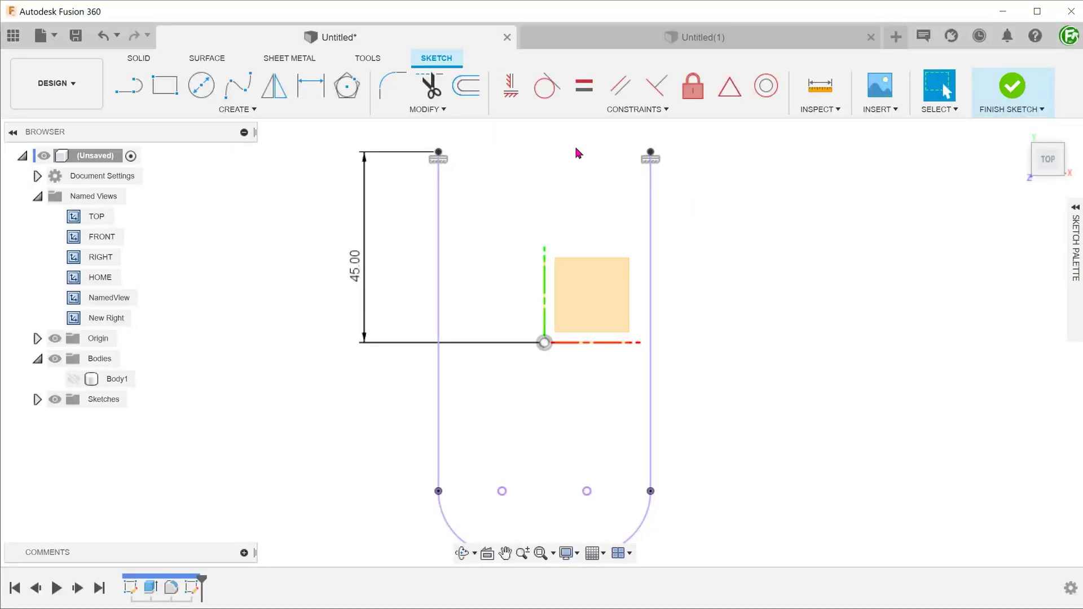
left_click(467, 87)
Offset the U outline 5 mm inward and close both top ends with short lines.
left_click(649, 219)
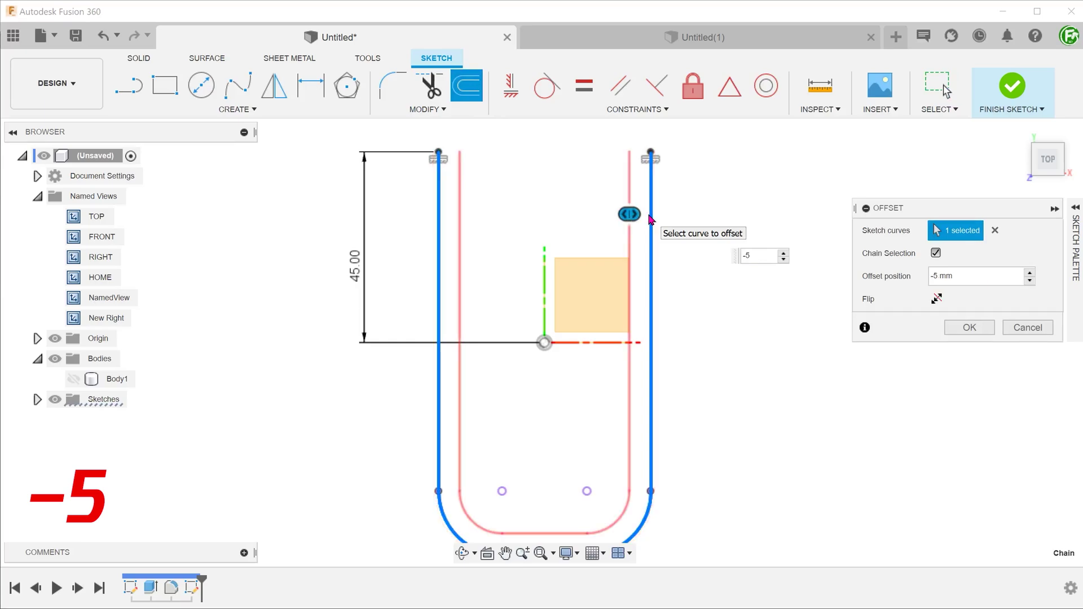
key("Return")
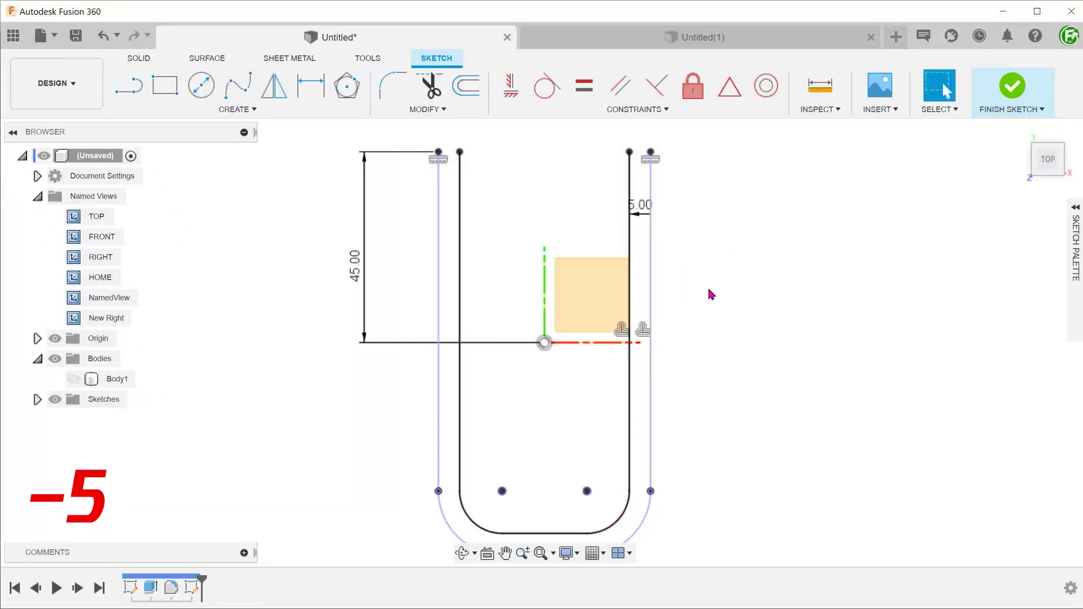
key("l")
left_click(438, 151)
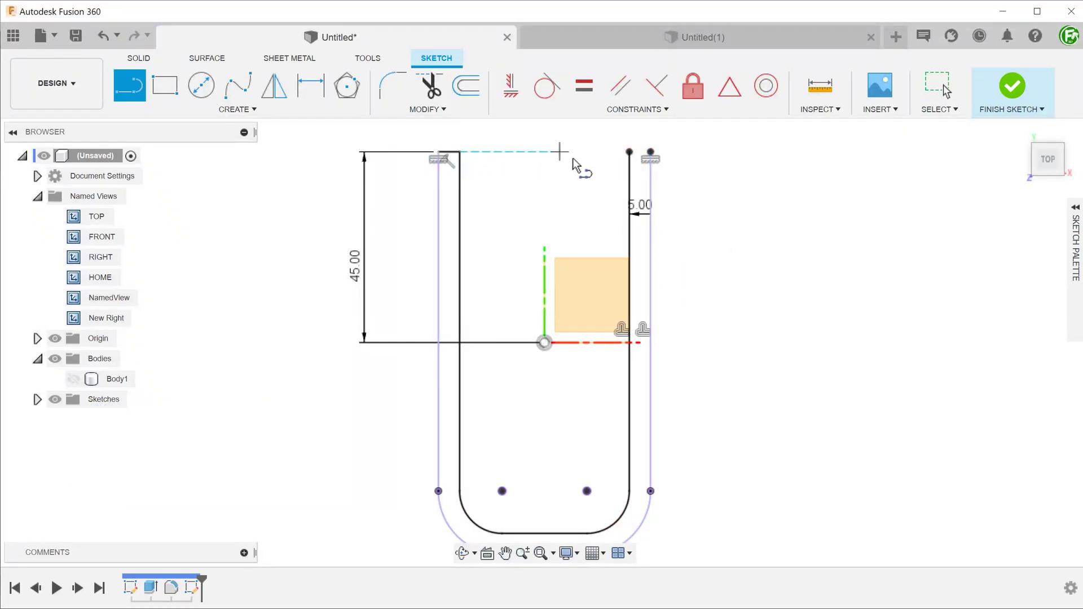
left_click(629, 151)
left_click(649, 152)
key("Escape")
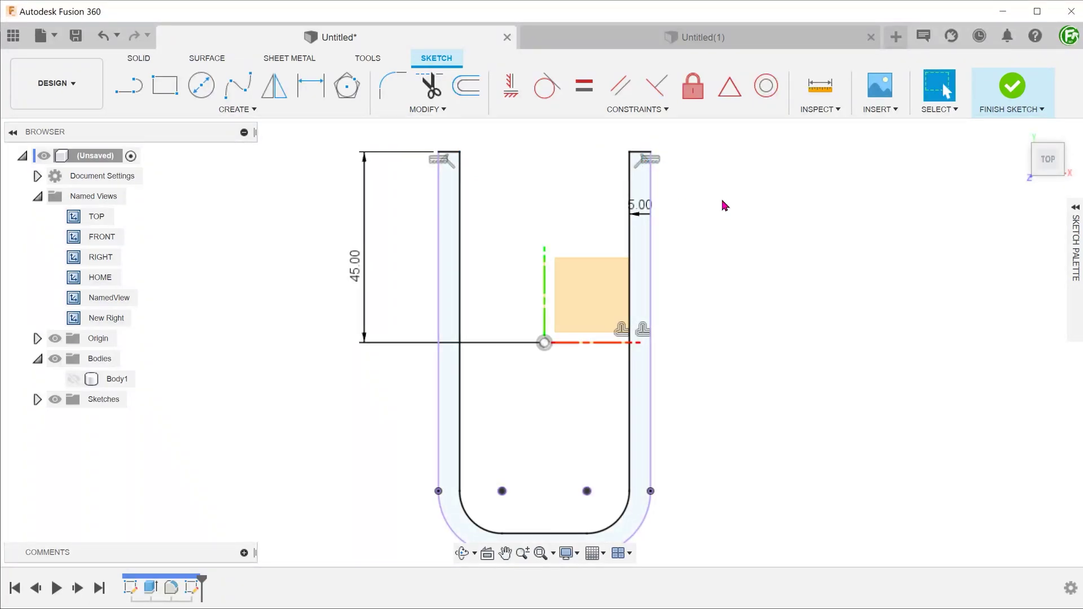
Cut the U band 5 mm symmetrically into the body, forming a 10 mm groove.
left_click(642, 271)
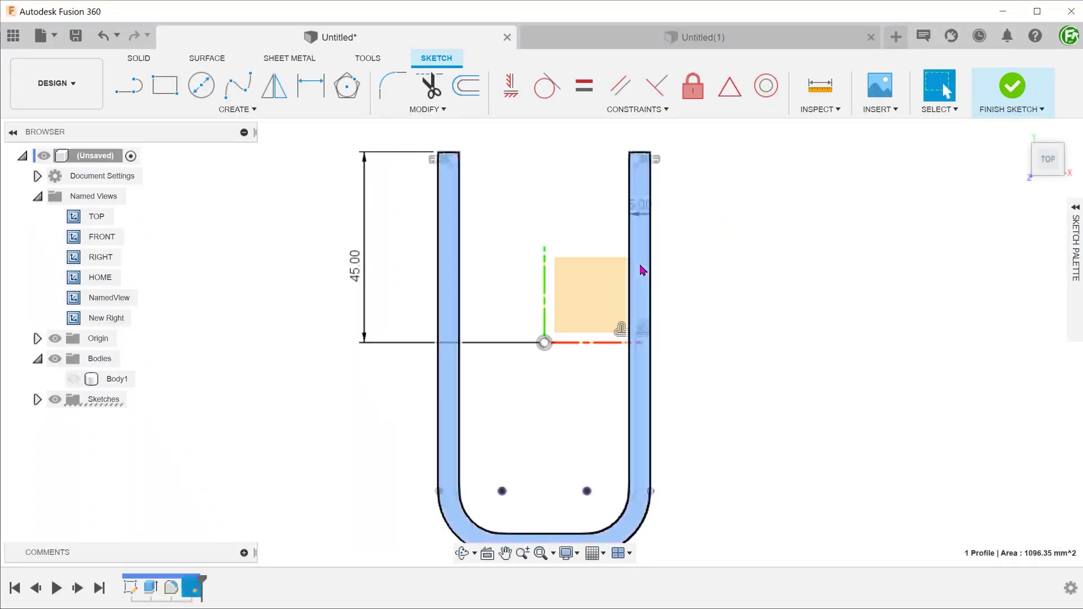
key("e")
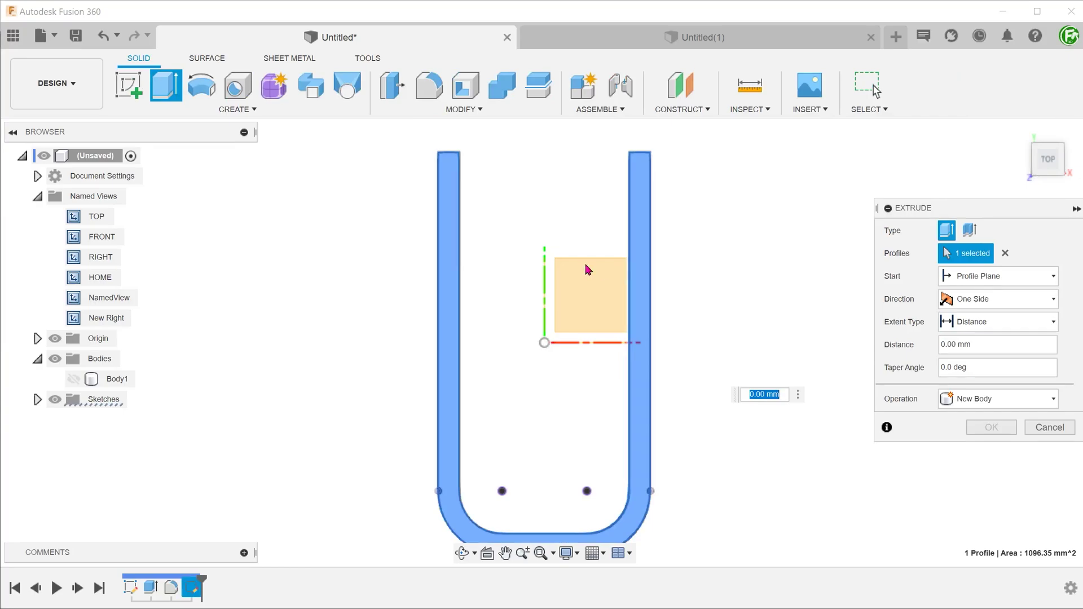
left_click(74, 379)
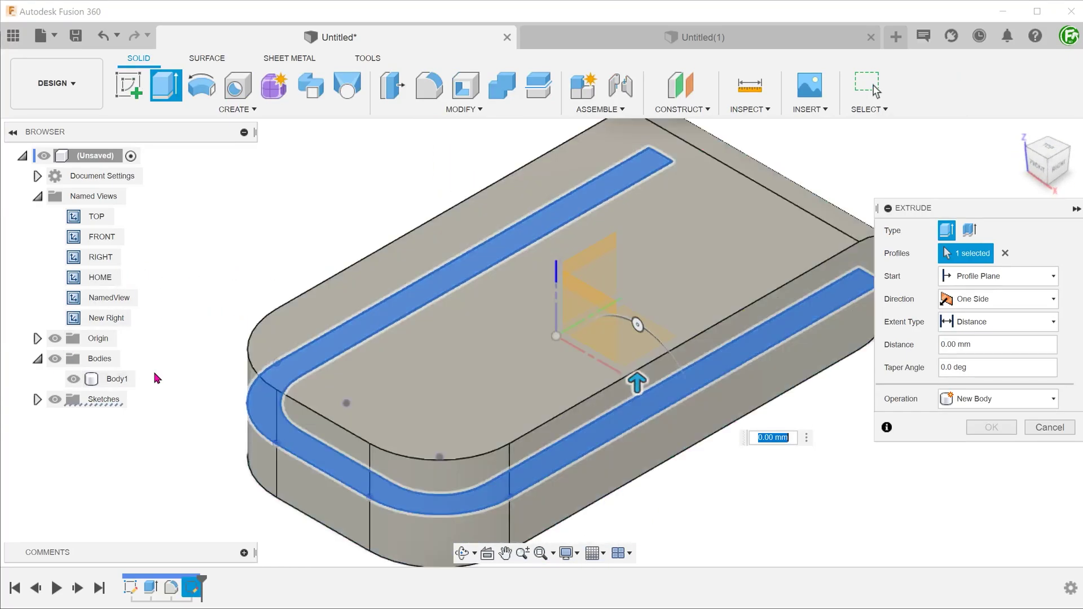
left_click(98, 277)
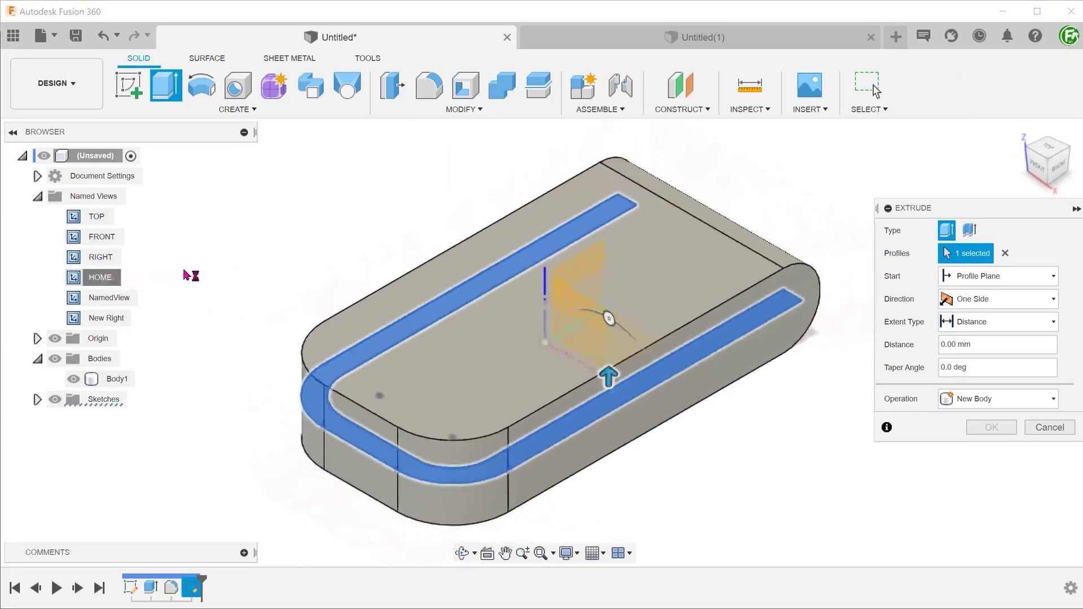
type("5")
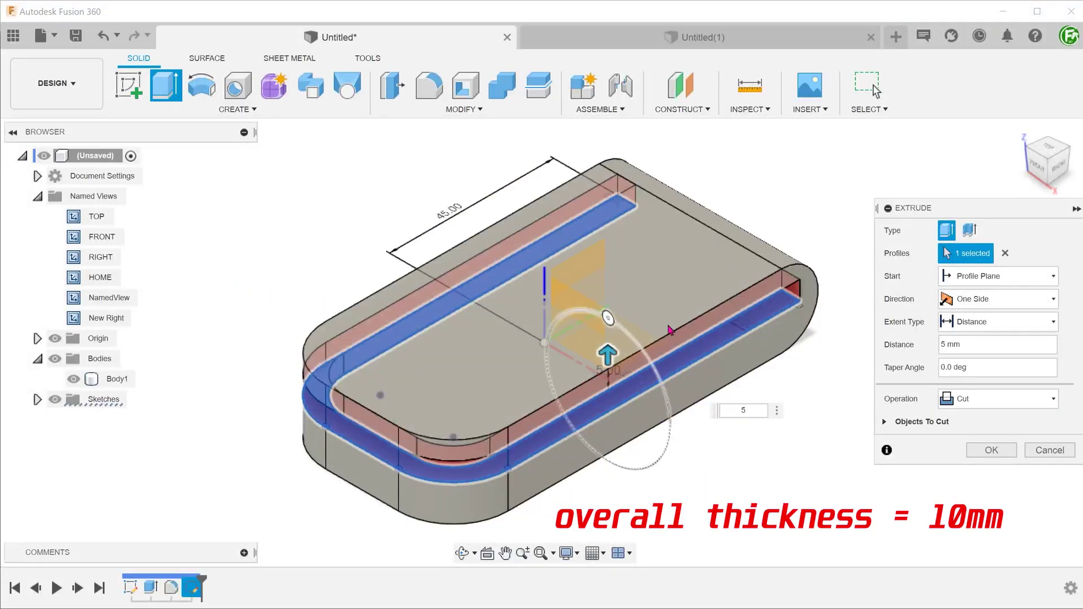
left_click(982, 302)
left_click(985, 348)
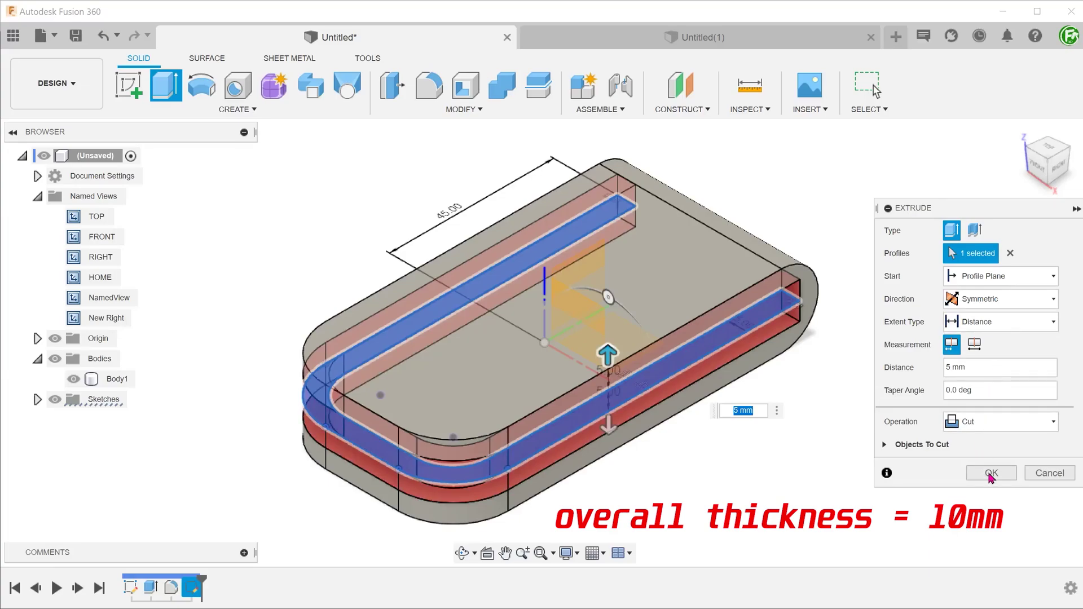
left_click(990, 475)
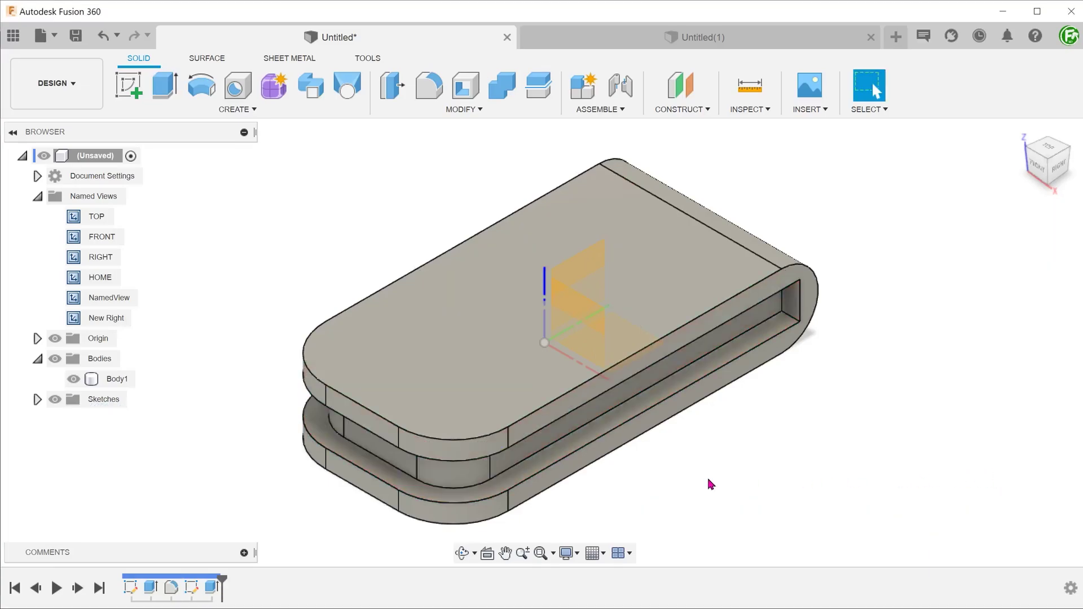
Fillet the four groove edges with a 5 mm radius.
key("f")
scroll(779, 355, "up", 3)
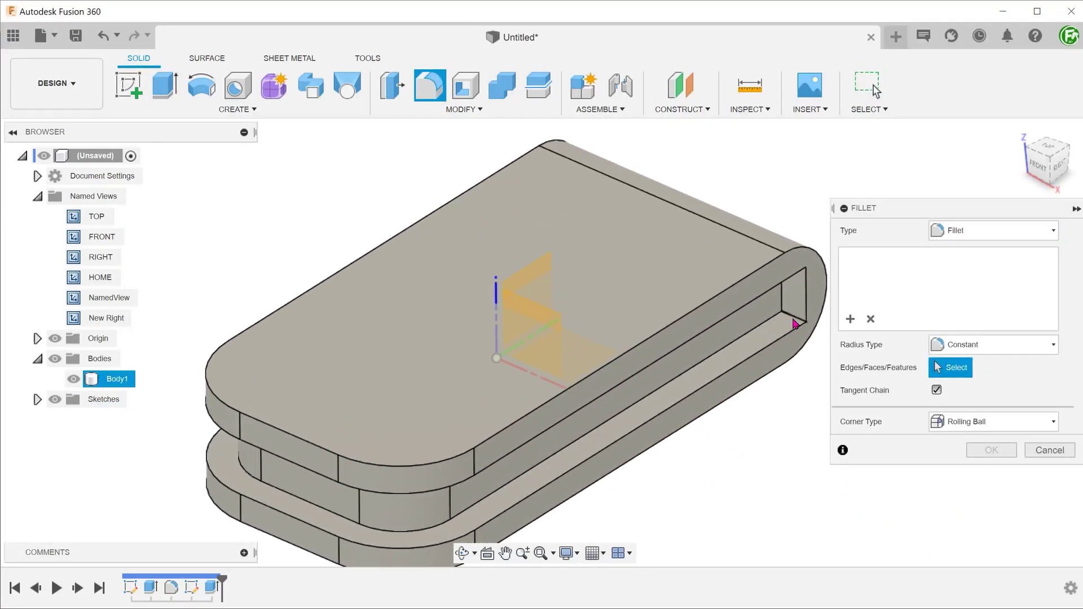
left_click(793, 323)
middle_click_drag(754, 314, 237, 389, "shift")
left_click(221, 387)
left_click(239, 387)
type("5")
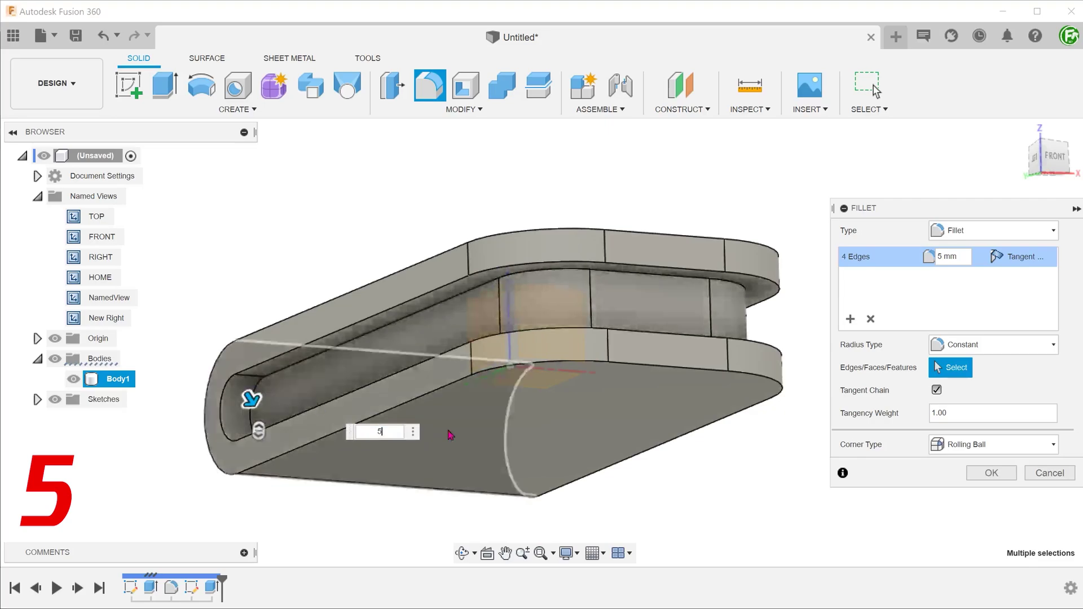
left_click(973, 474)
double_click(100, 277)
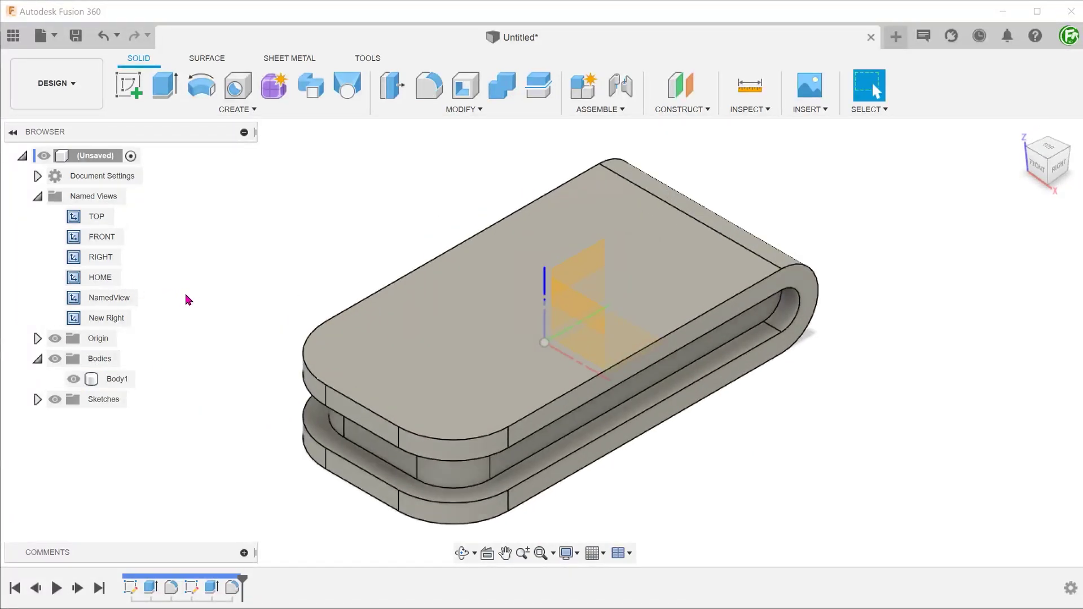
Fillet the groove faces with a 5 mm radius.
key("f")
scroll(650, 358, "up", 5)
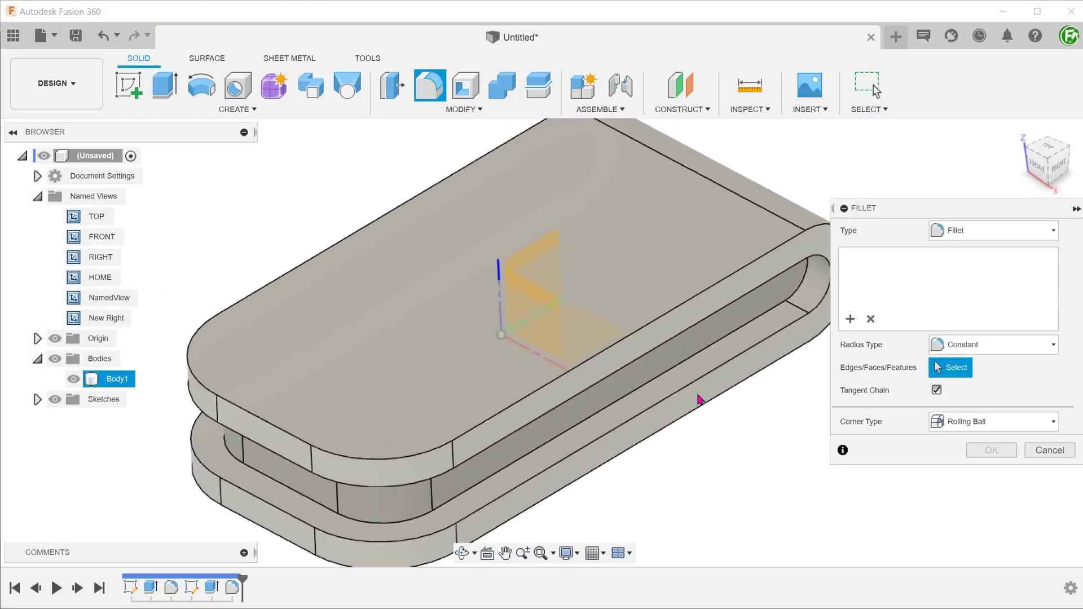
left_click(650, 358)
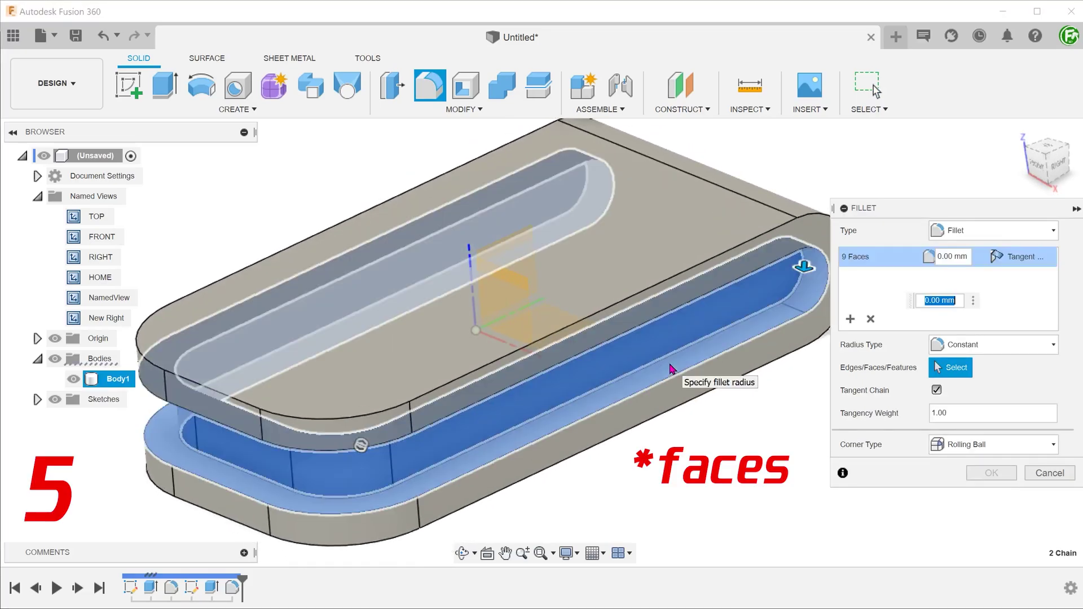
type("5")
left_click(991, 473)
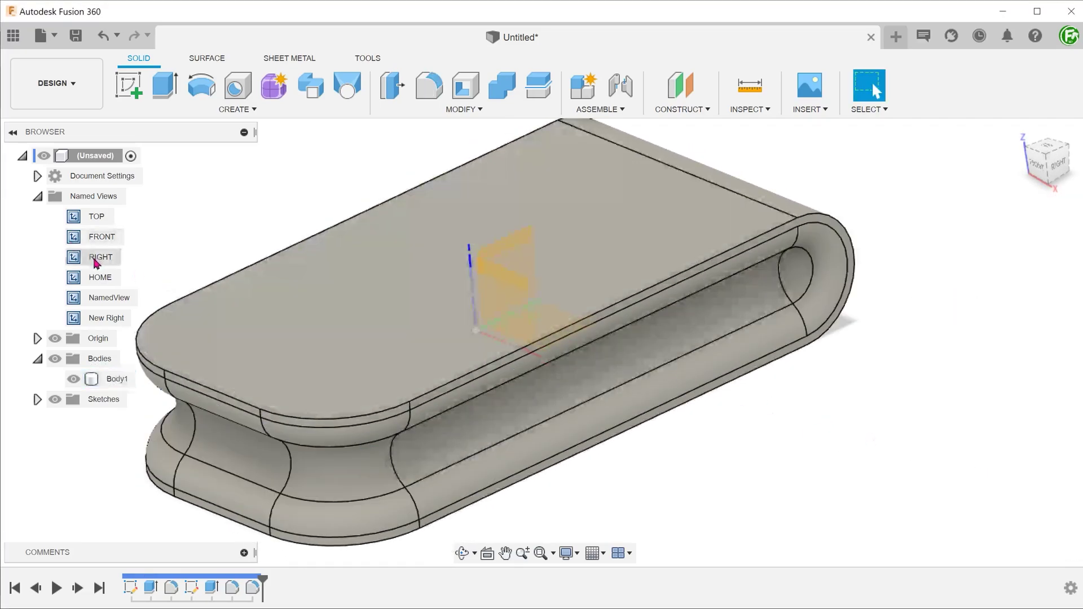
double_click(99, 277)
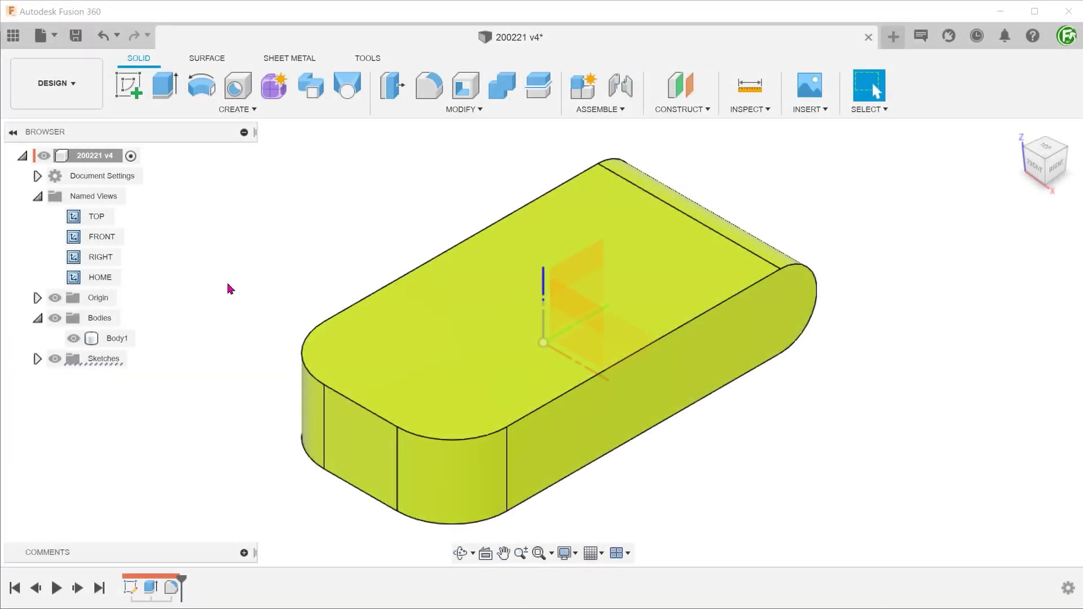
On a right-plane sketch, intersect Body1's top, front and side faces, then hide and reshow Body1.
right_click(569, 284)
left_click(555, 370)
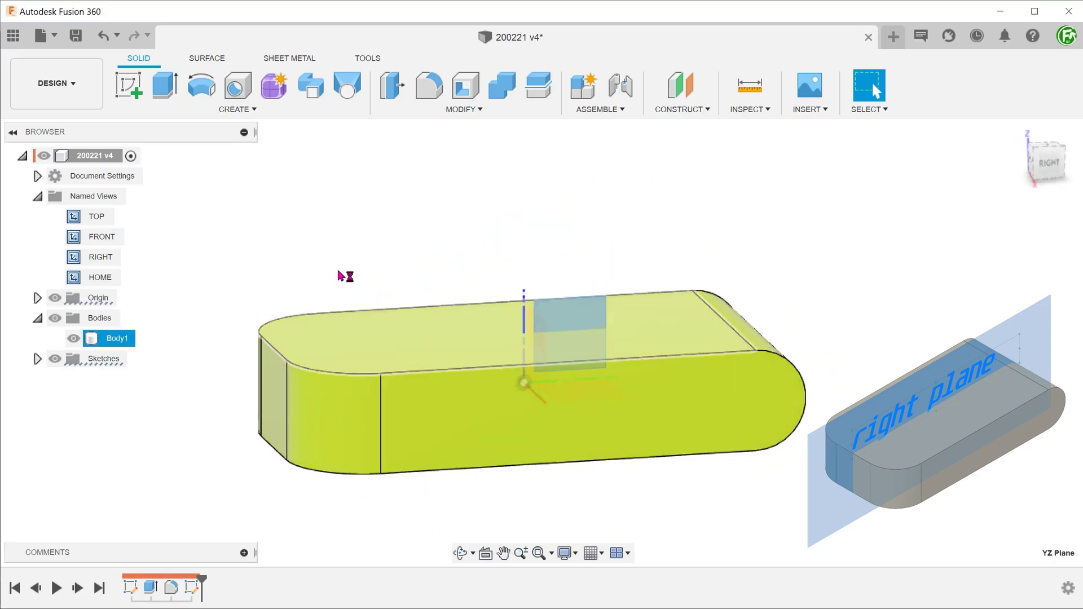
left_click(248, 110)
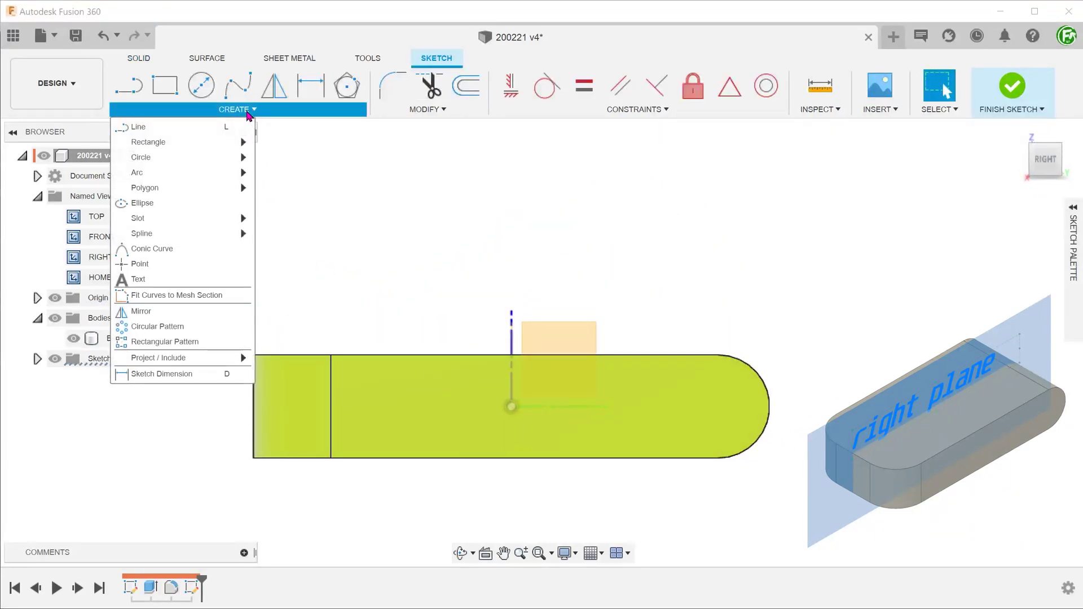
mouse_move(193, 358)
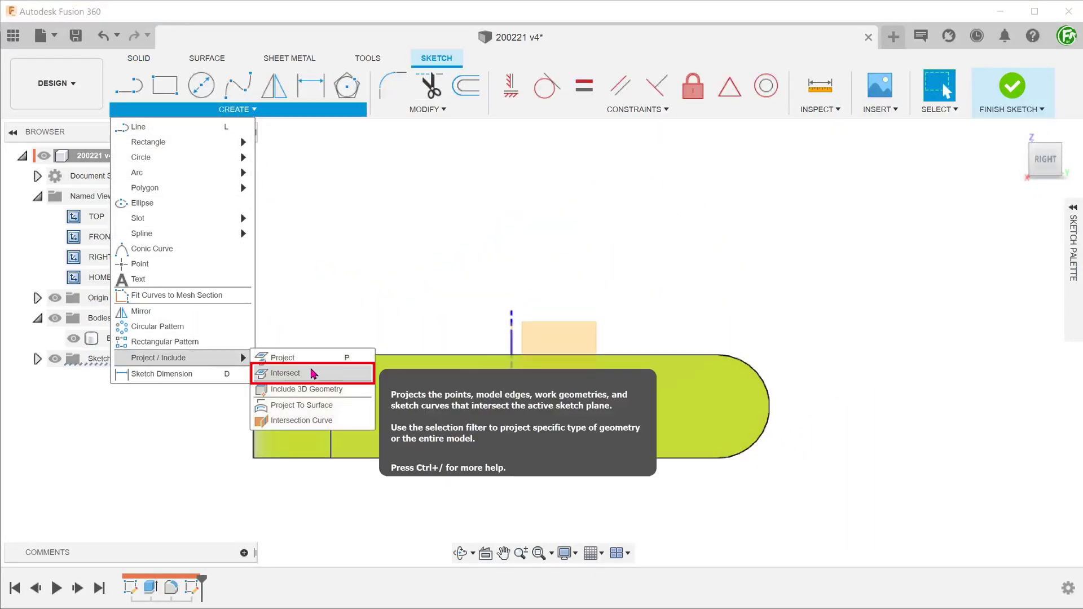
left_click(311, 373)
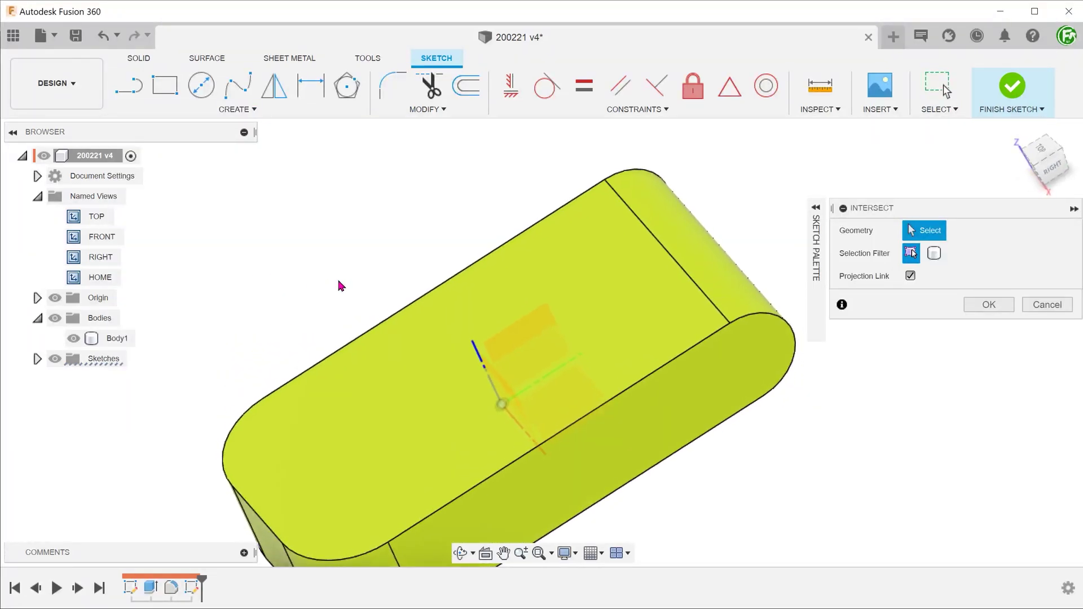
left_click(650, 255)
left_click(636, 263)
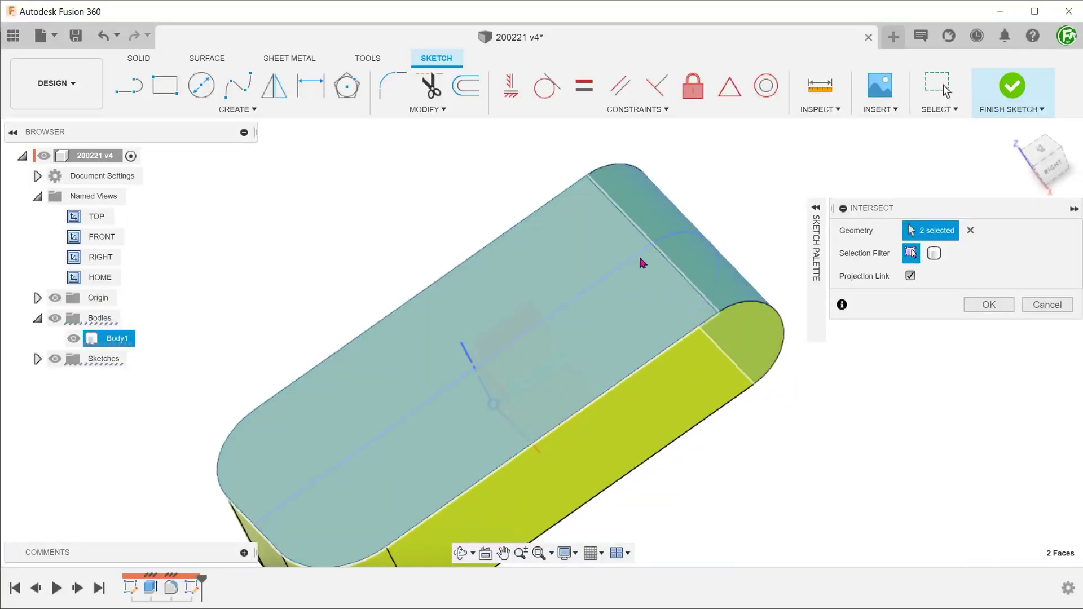
middle_click_drag(636, 263, 572, 367, "shift")
left_click(572, 367)
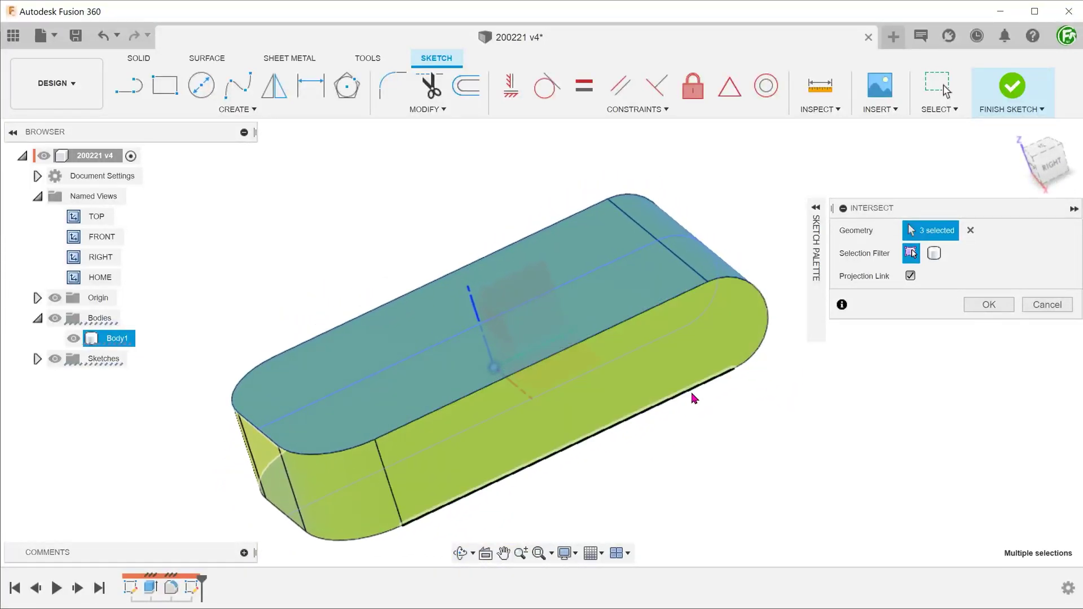
left_click(987, 306)
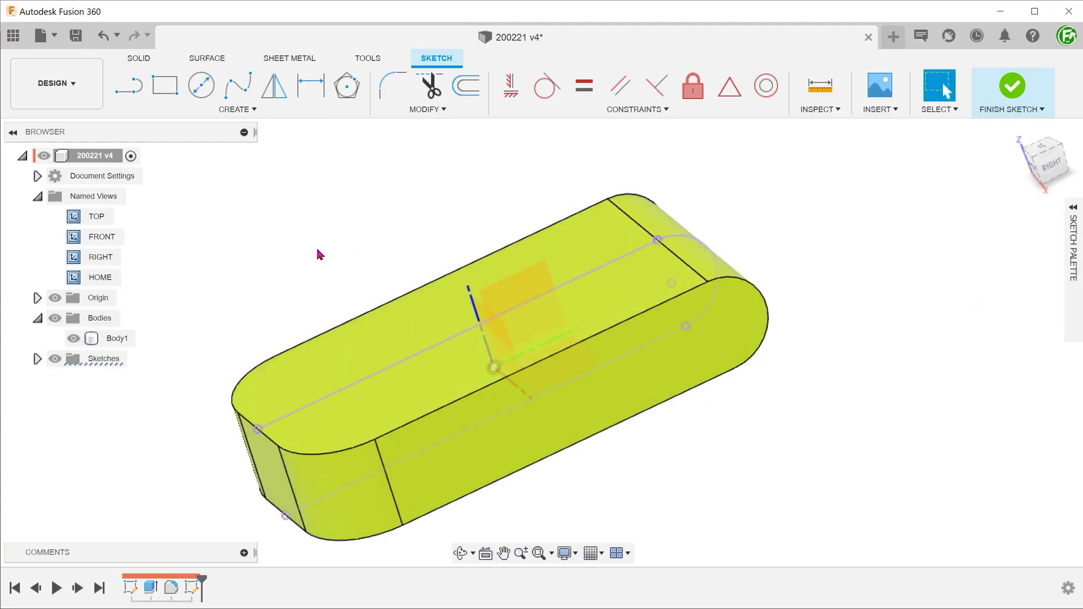
left_click(73, 338)
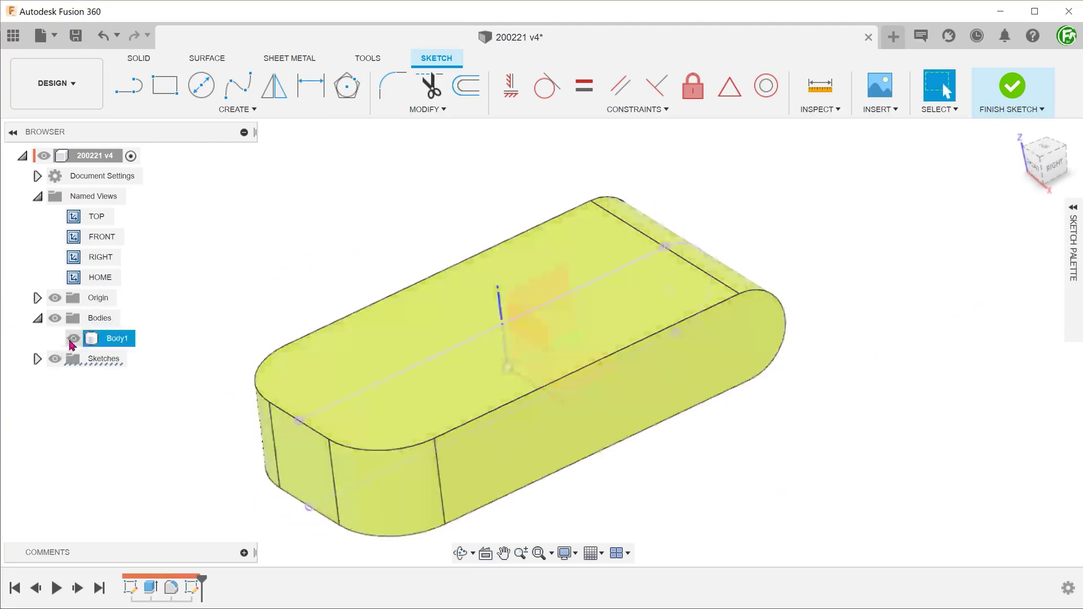
left_click(73, 338)
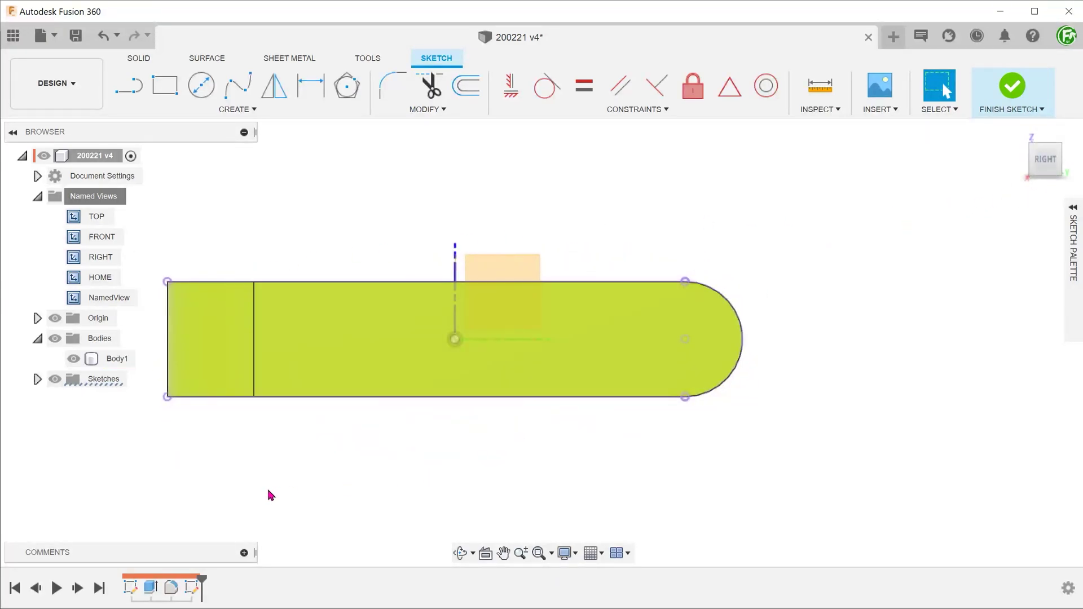
Offset the intersected side outline -5 mm inward, finish the sketch and show Body1 again.
left_click(72, 361)
left_click(466, 85)
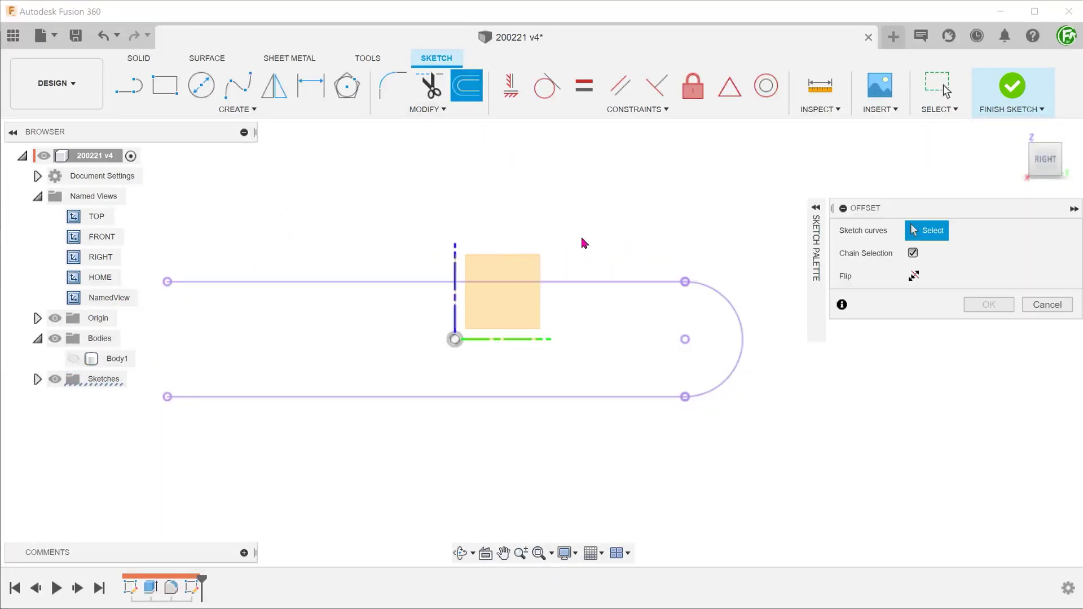
left_click(621, 282)
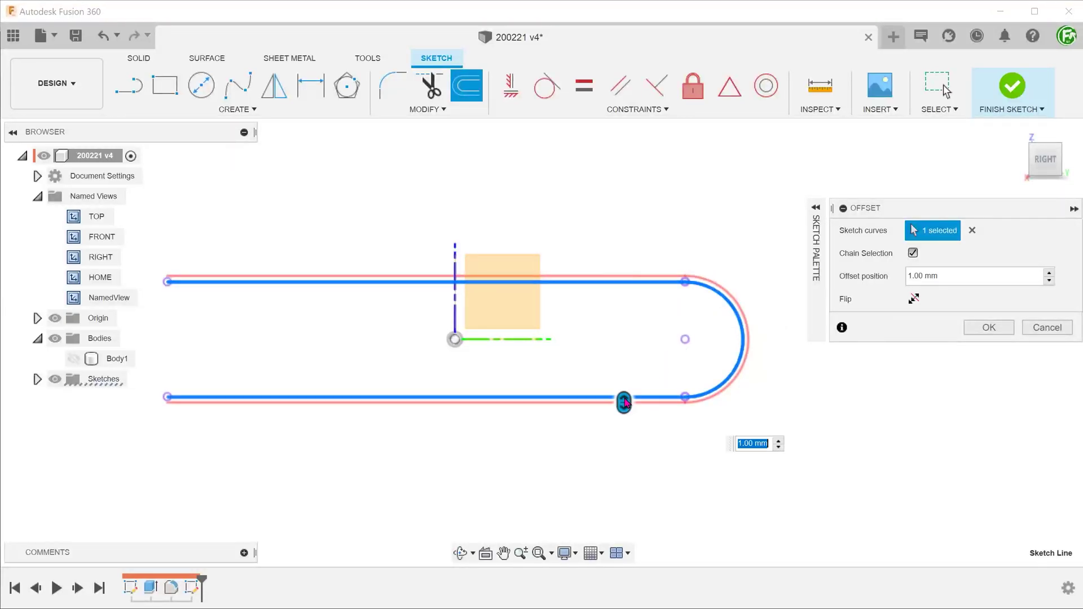
type("-5")
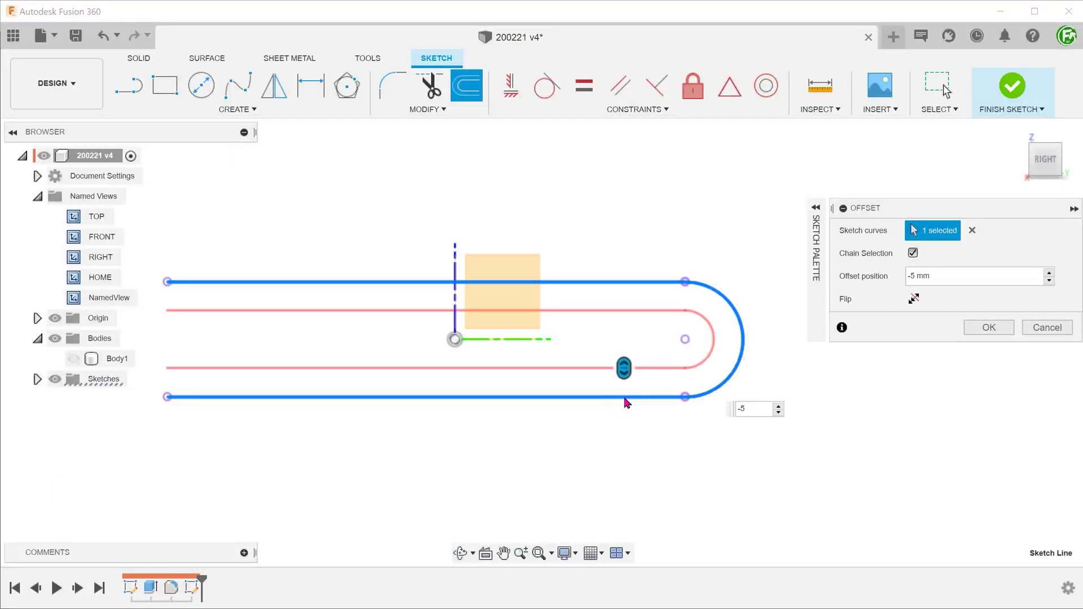
left_click(974, 332)
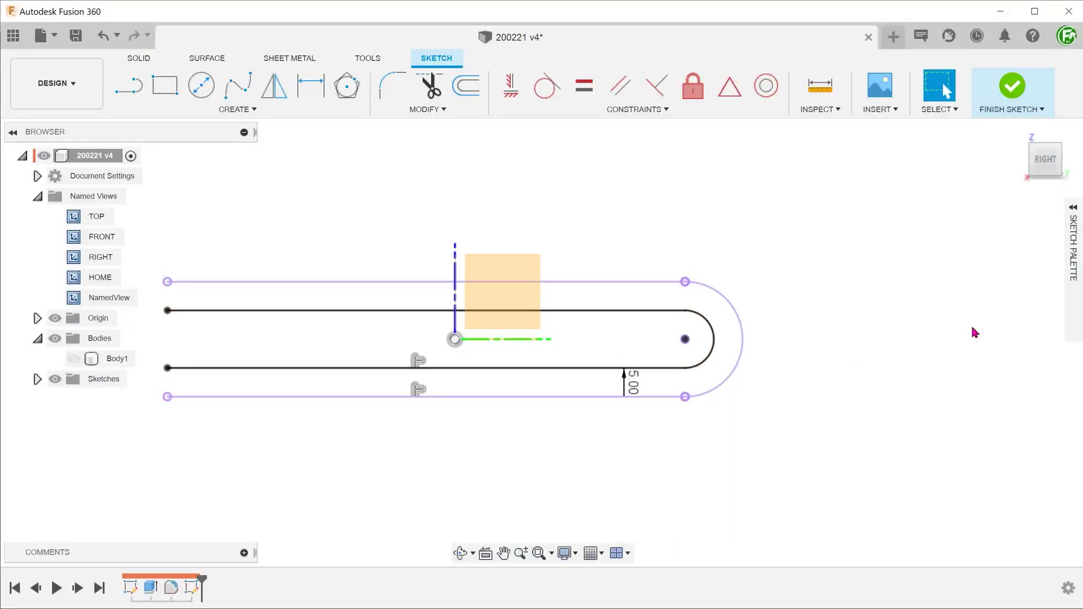
left_click(1011, 86)
left_click(73, 359)
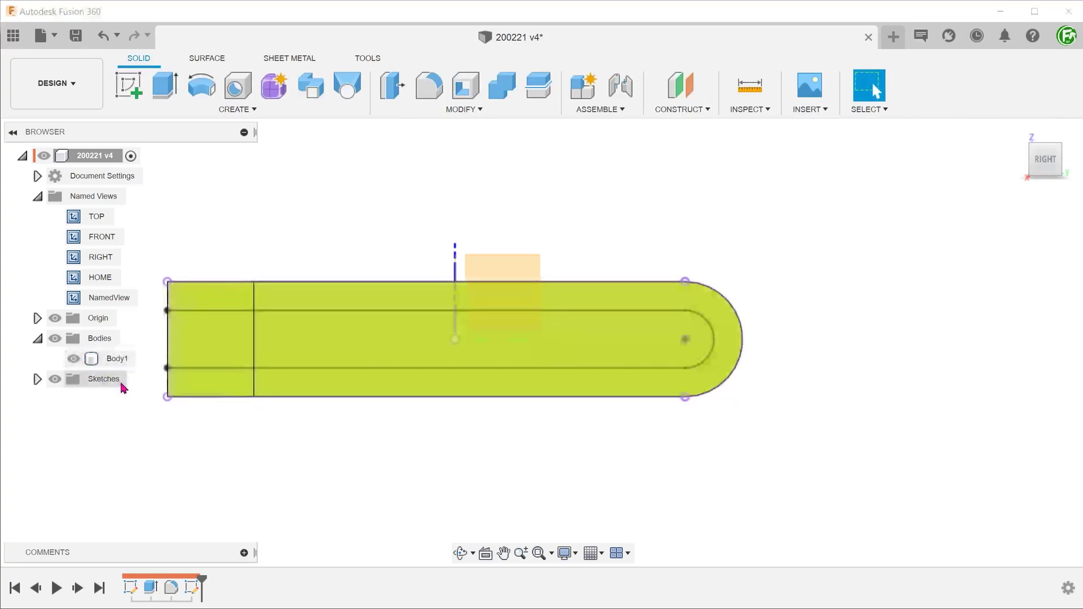
double_click(99, 277)
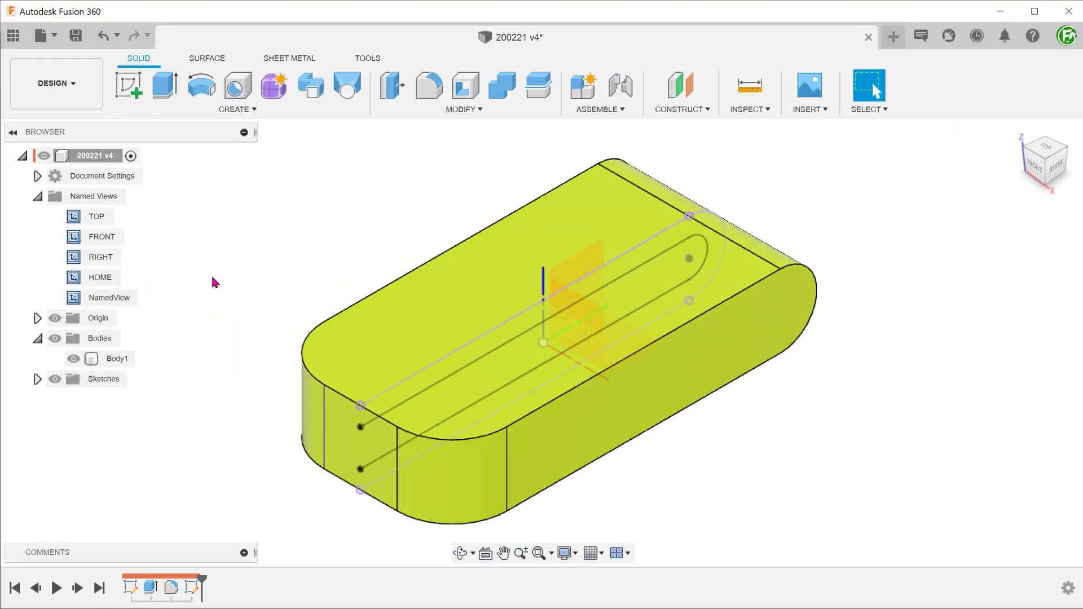
Select Body1's five side faces, long sides, rounded end and flat end, for Split Face.
left_click(461, 109)
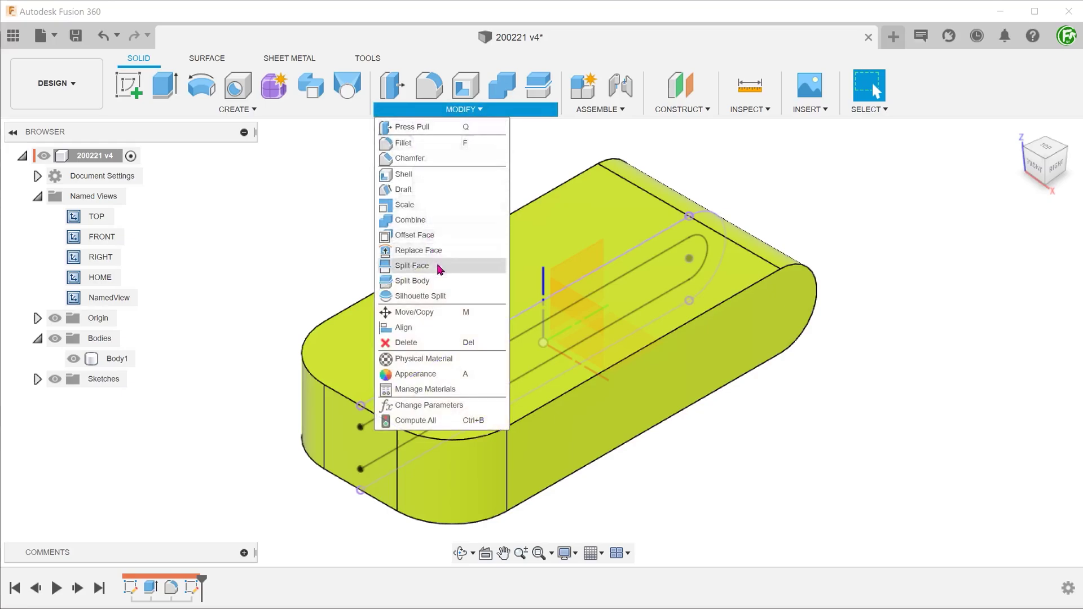
left_click(440, 266)
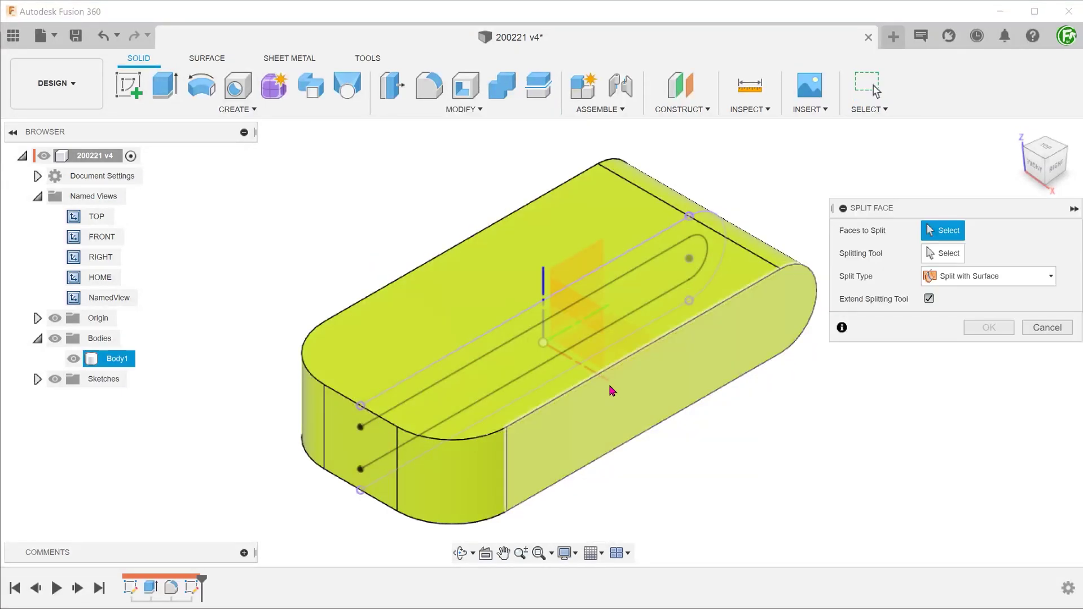
left_click(556, 441)
left_click(445, 480)
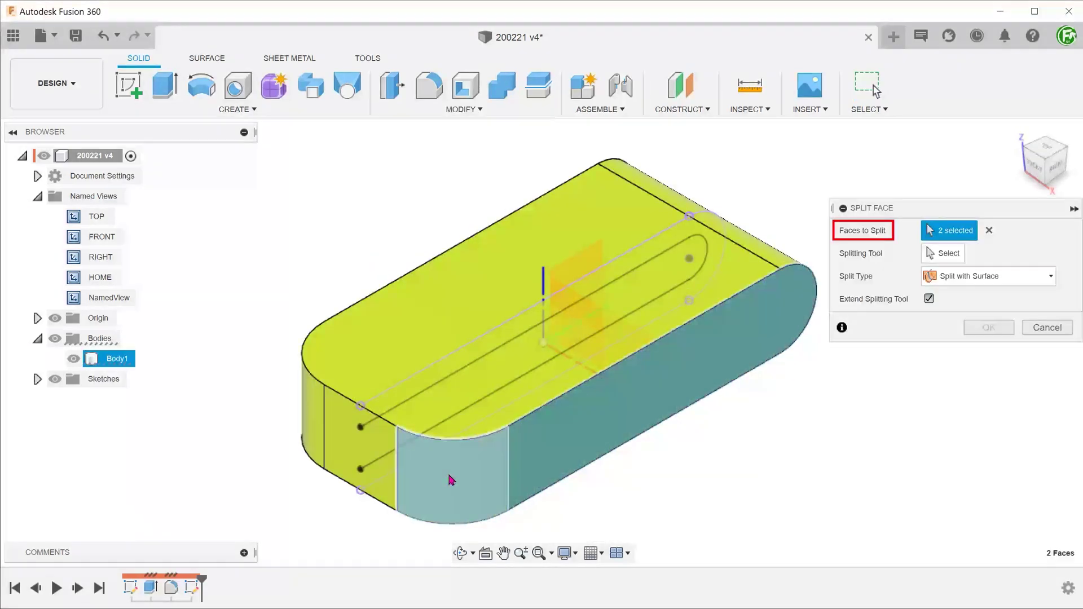
left_click(345, 444)
middle_click_drag(345, 443, 455, 445, "shift")
left_click(416, 481)
left_click(467, 418)
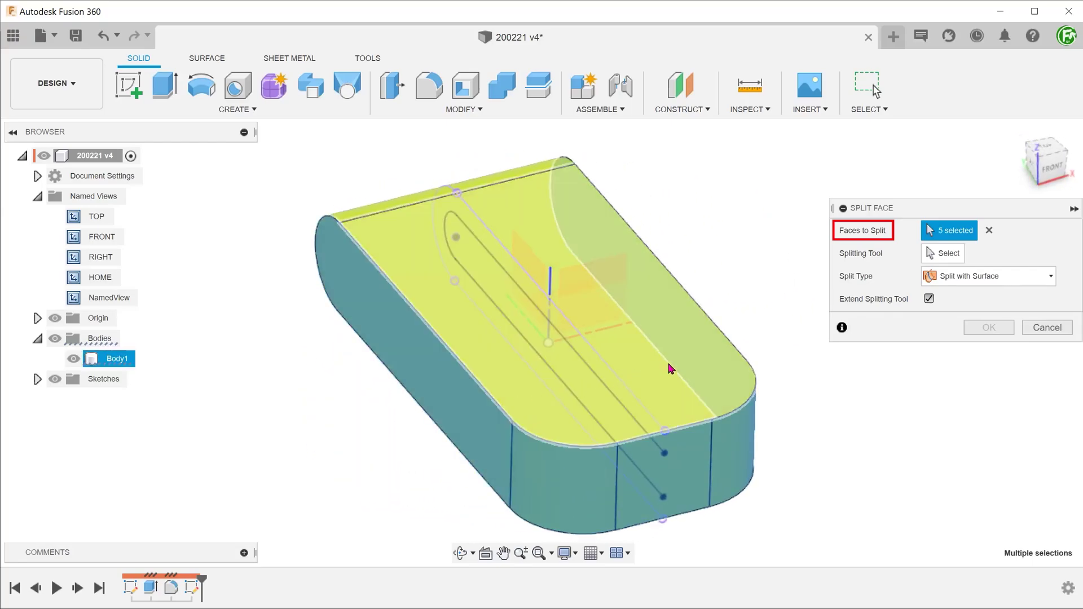
Use the offset sketch as the splitting tool and apply the face split.
left_click(943, 254)
middle_click_drag(790, 305, 621, 352, "shift")
left_click(601, 257)
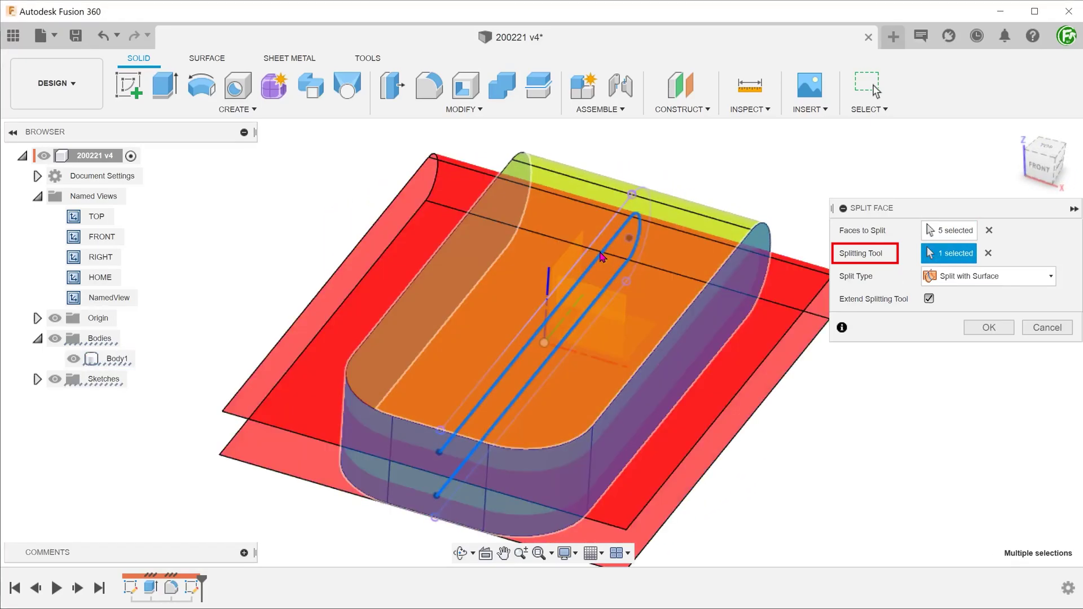
left_click(980, 334)
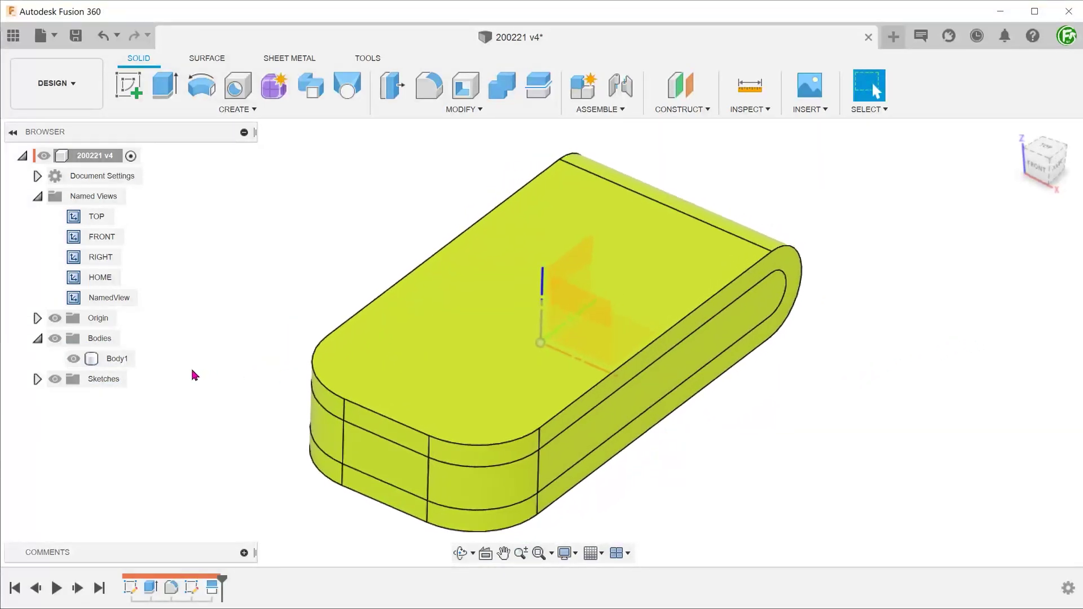
double_click(101, 278)
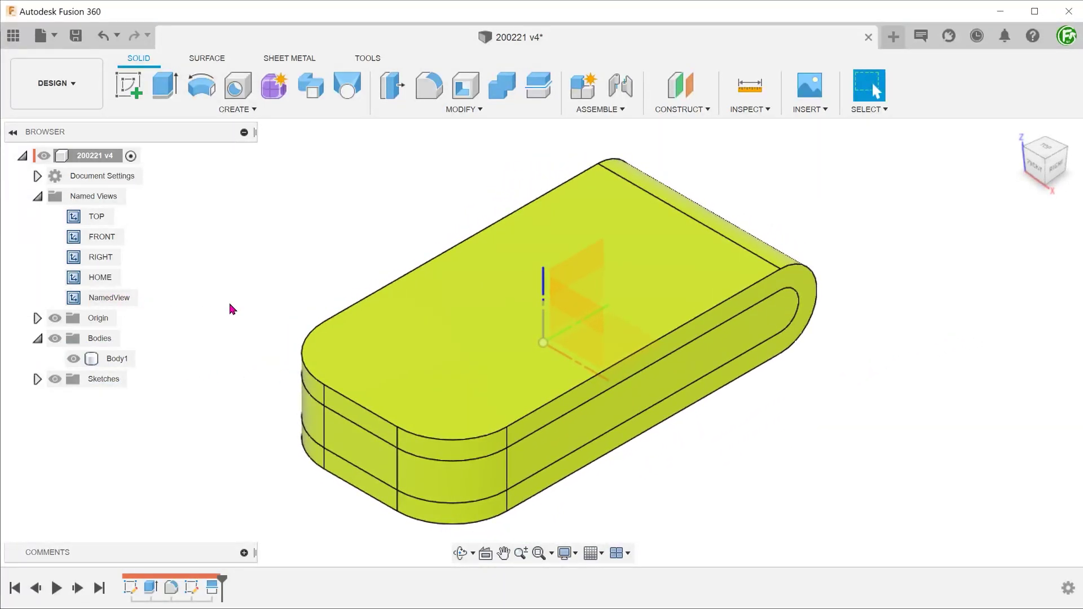
Offset the five split band faces -5 mm inward with Offset Face to recess the groove.
left_click(460, 108)
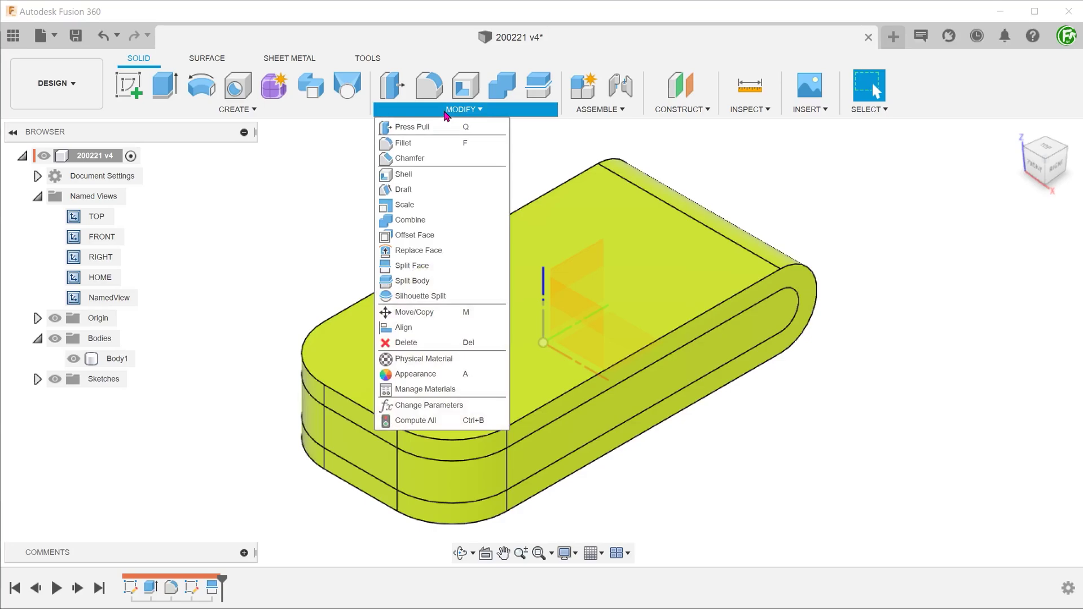
left_click(460, 234)
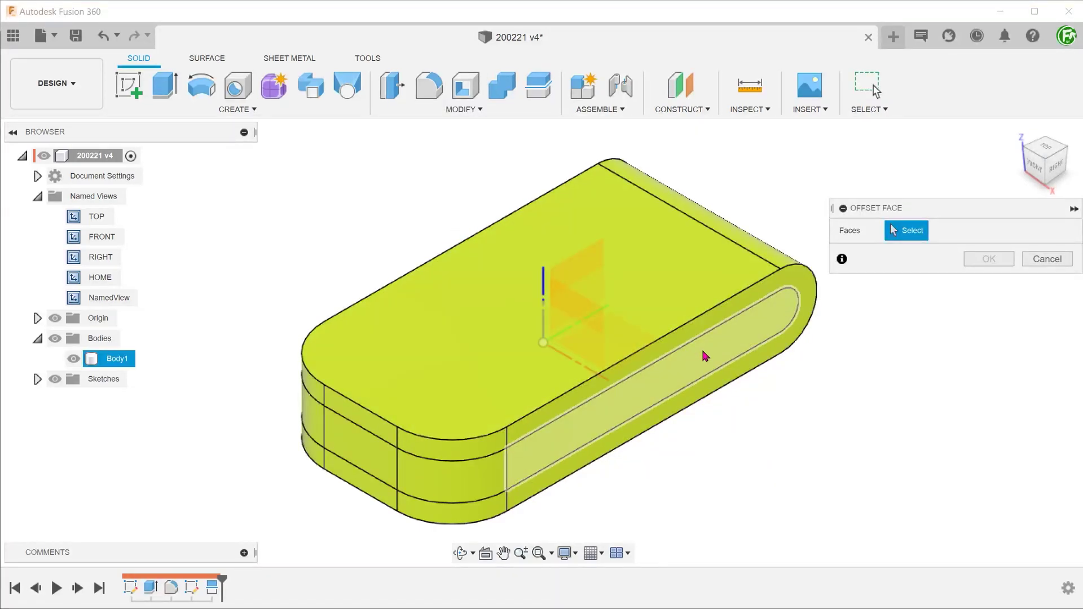
left_click(703, 353)
left_click(440, 461)
left_click(393, 453)
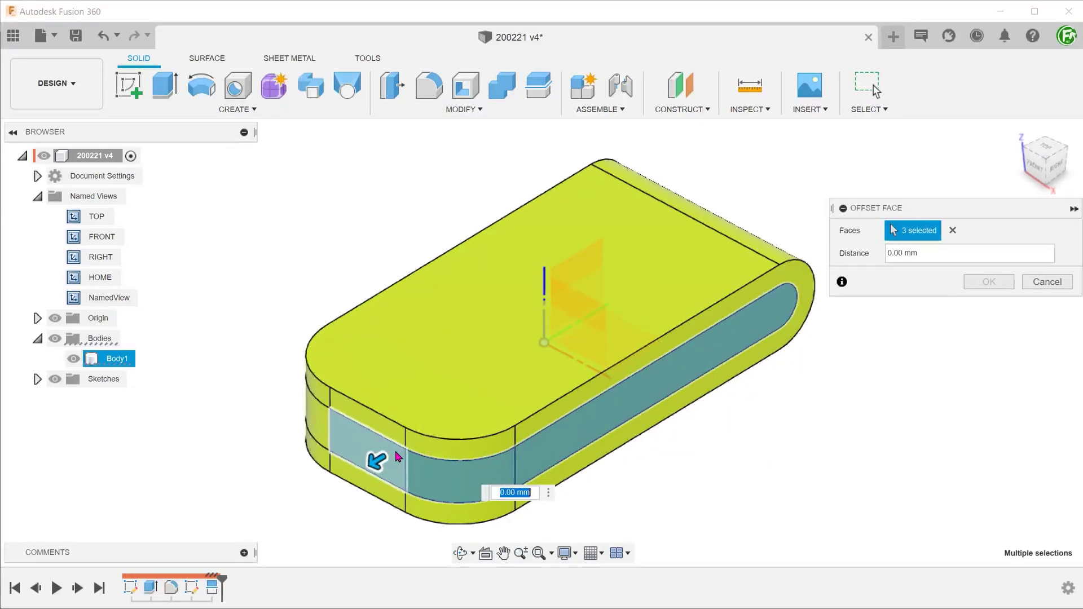
middle_click_drag(394, 453, 510, 382, "shift")
left_click(440, 475)
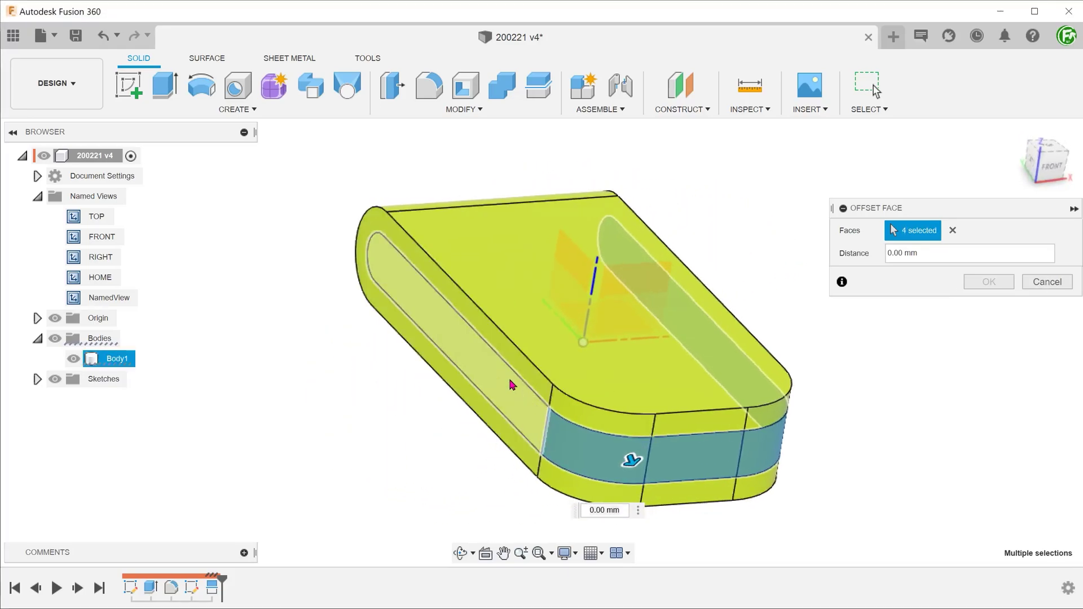
left_click(510, 384)
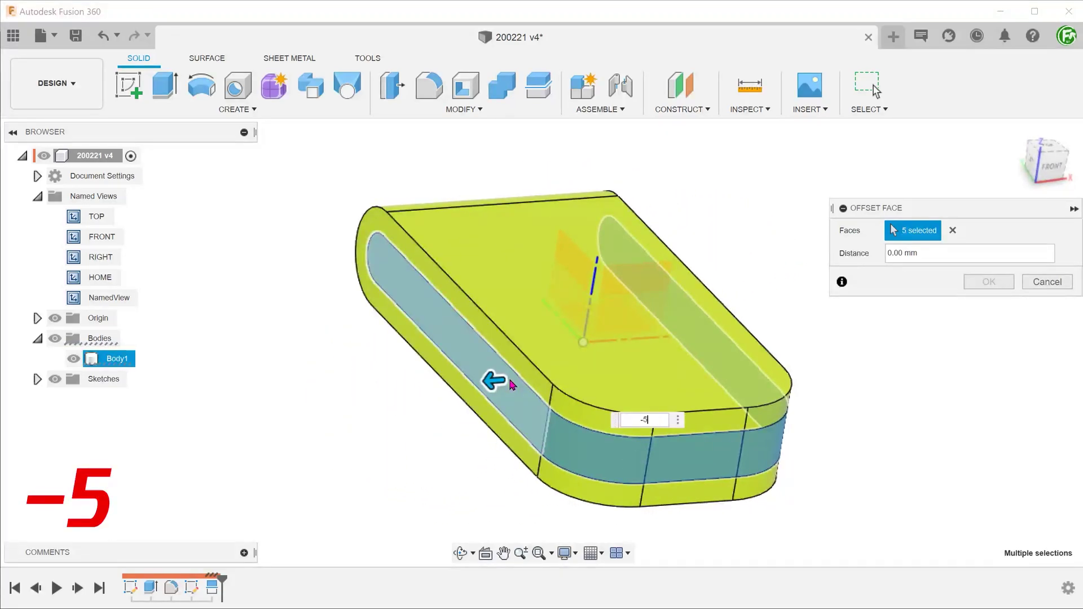
key("Return")
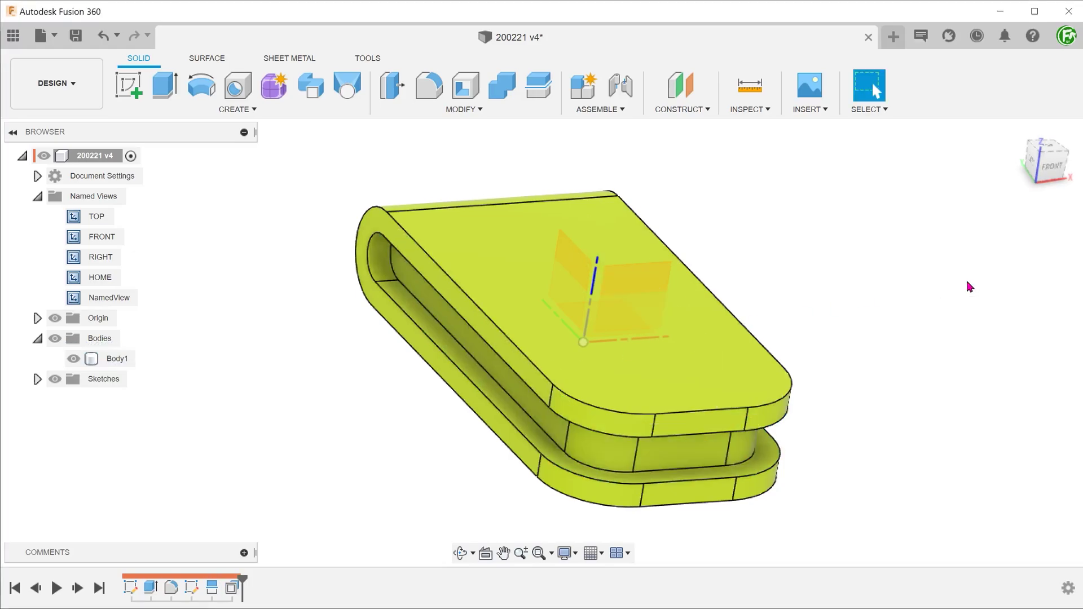
key("F6")
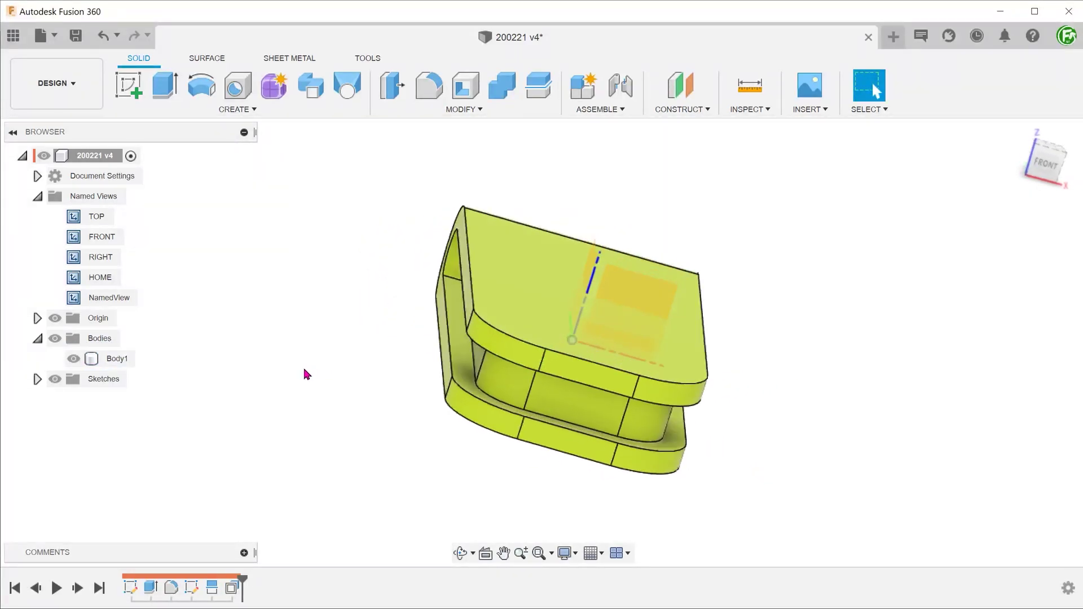
double_click(100, 277)
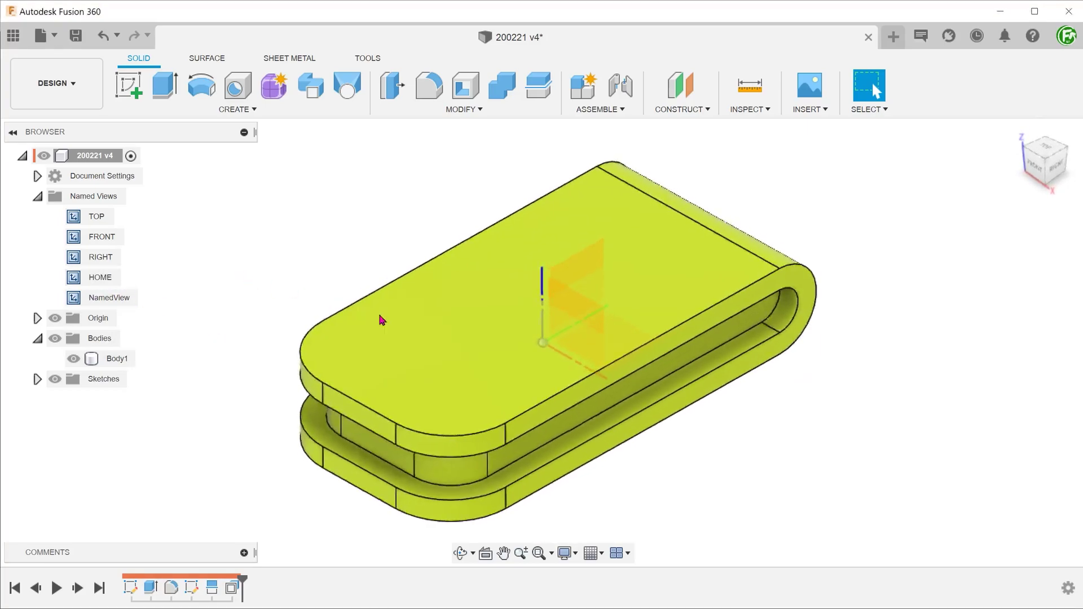
Inspect the radii of the groove's inner curve and the body's outer rounded end.
left_click(864, 293)
middle_click_drag(863, 293, 950, 337, "shift")
left_click(951, 337)
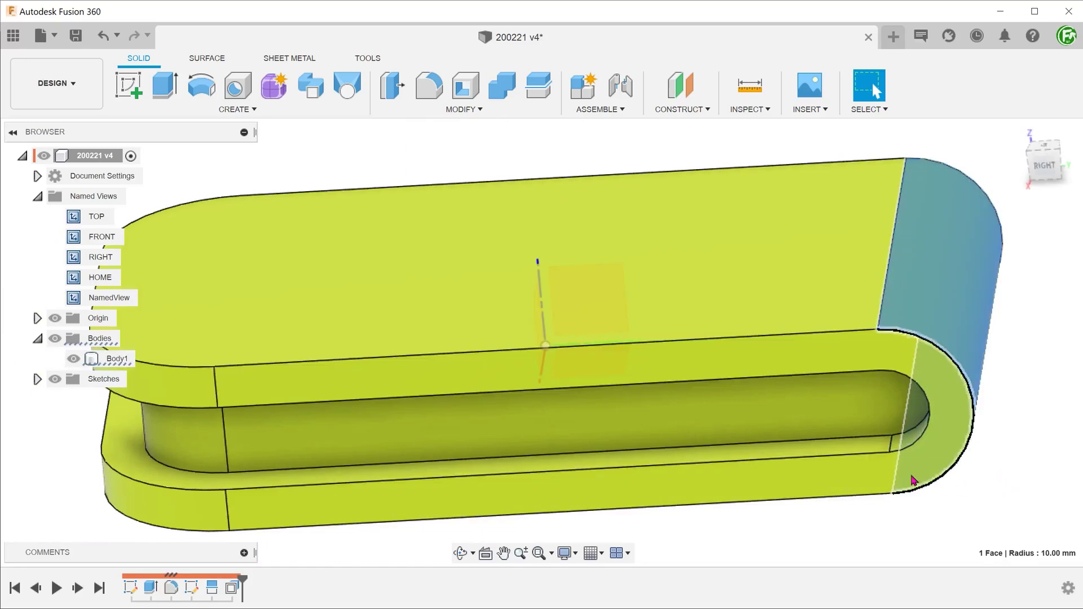
left_click(91, 279)
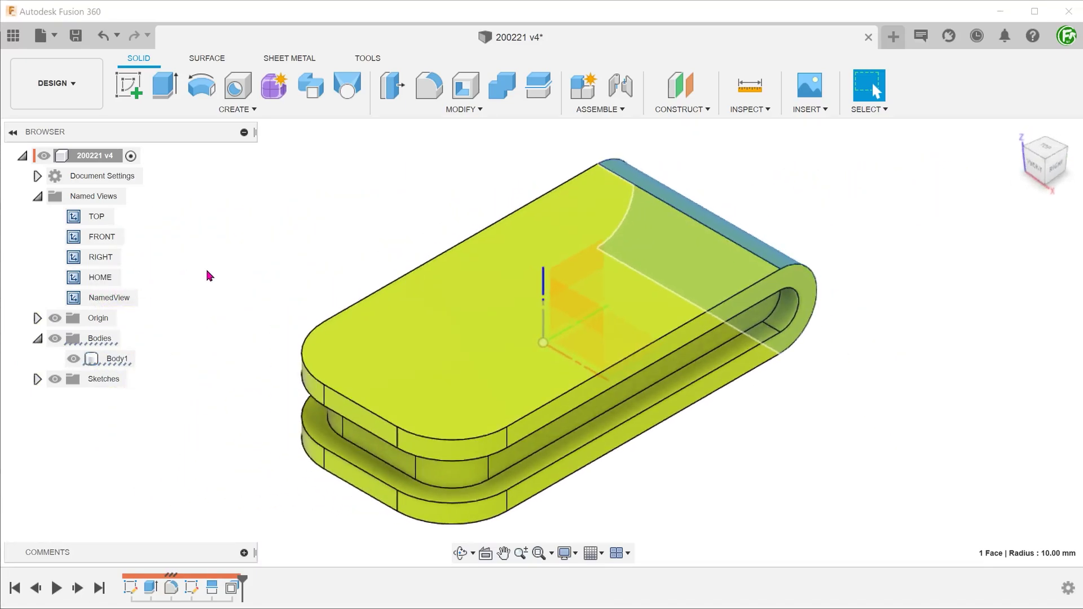
Fillet the groove's inner faces with a 5 mm radius.
key("f")
middle_click_drag(338, 315, 549, 382, "shift")
left_click(571, 392)
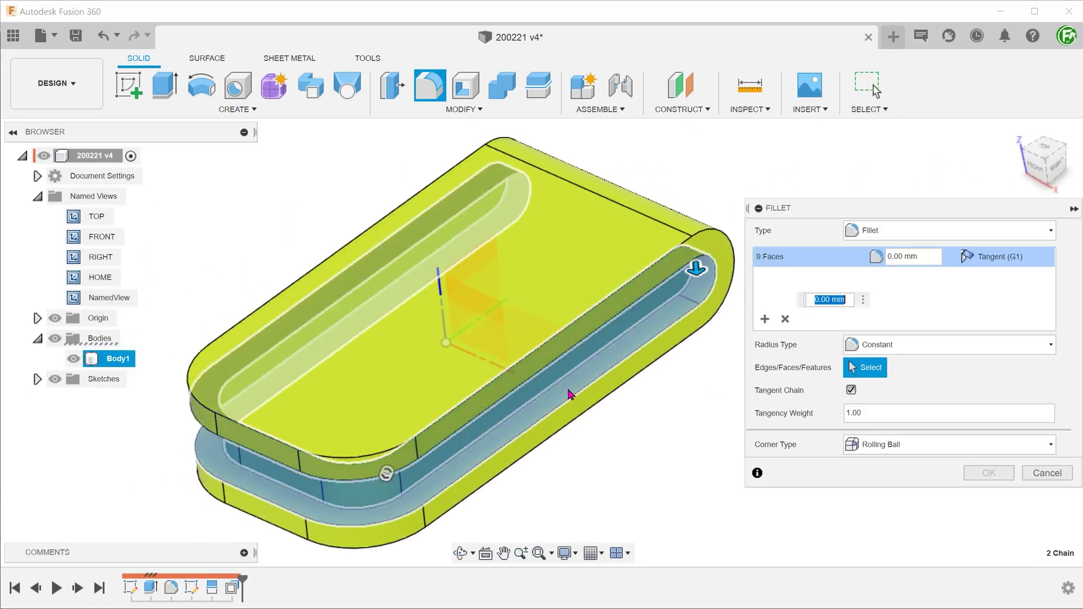
type("5")
key("Return")
middle_click_drag(767, 446, 736, 451, "shift")
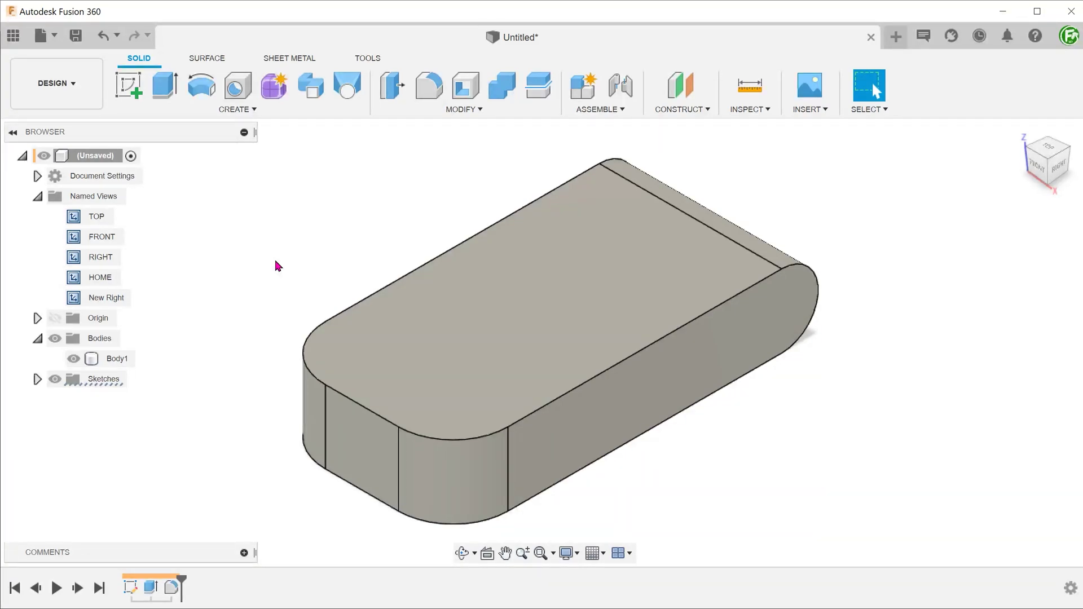
Create an offset surface of Body1's top face at -5 mm, then hide and reshow Body1 to check it.
left_click(207, 60)
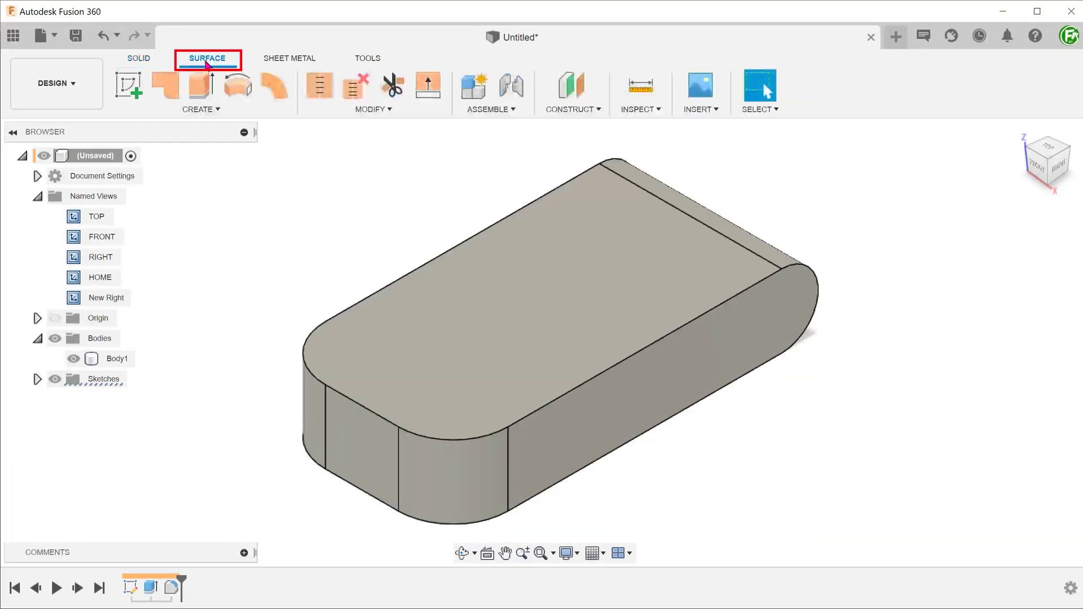
left_click(201, 109)
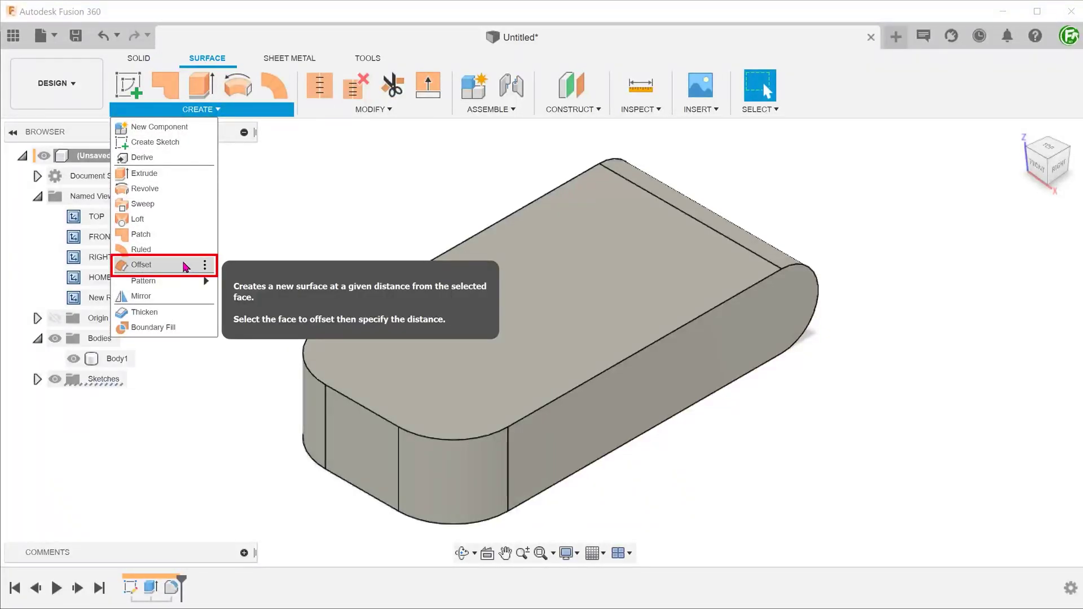
left_click(186, 266)
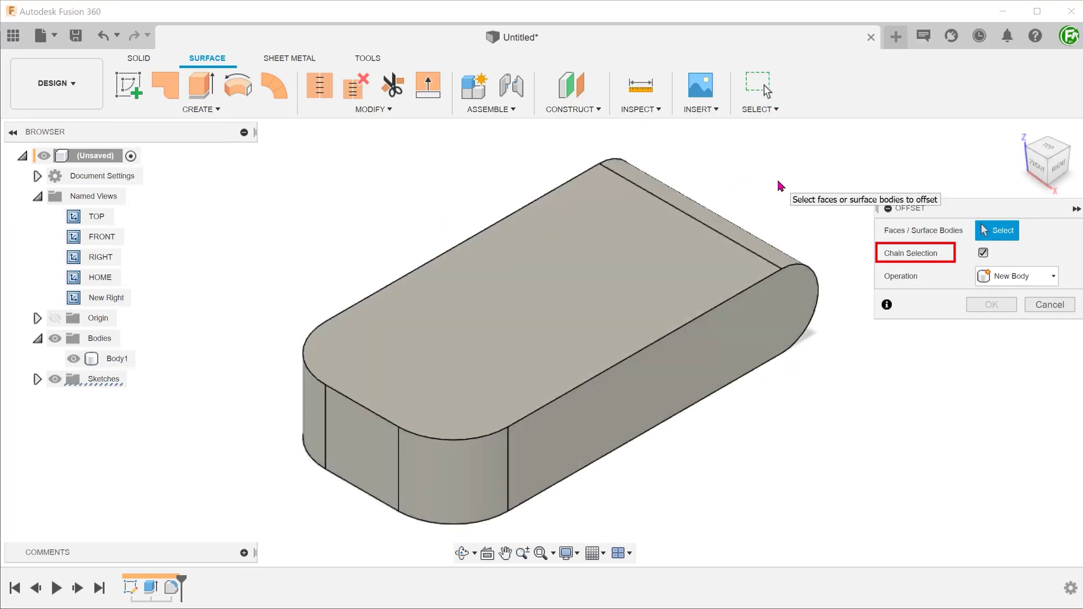
left_click(604, 280)
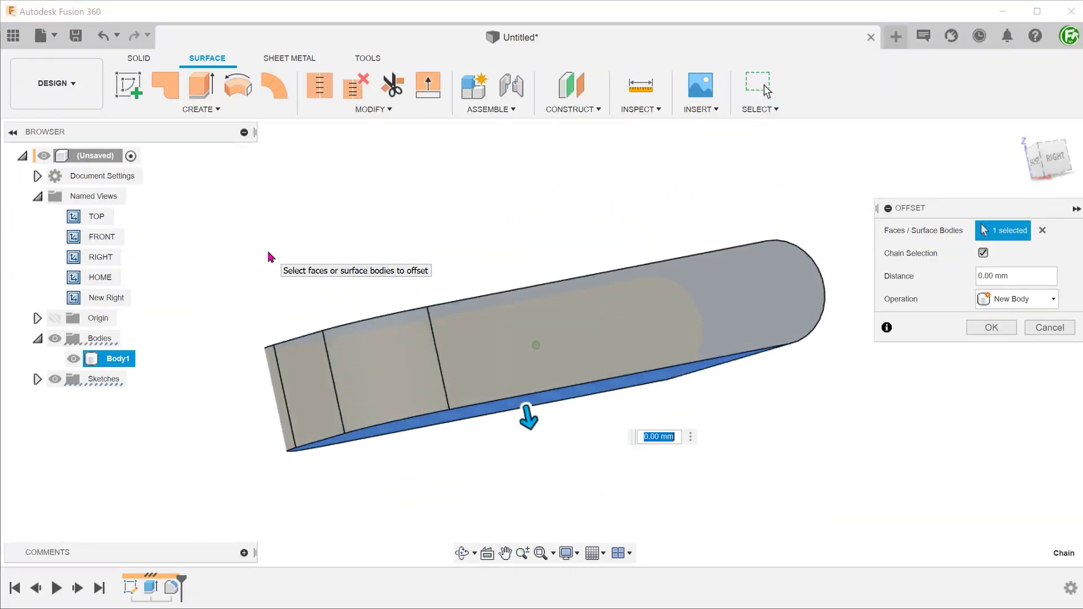
type("-5")
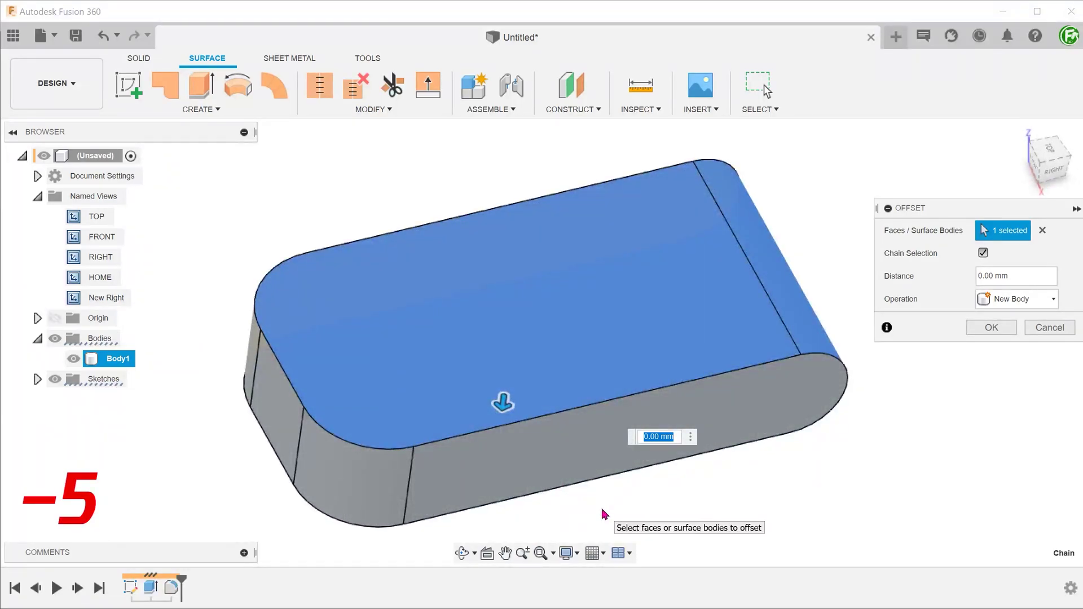
left_click(981, 332)
double_click(96, 277)
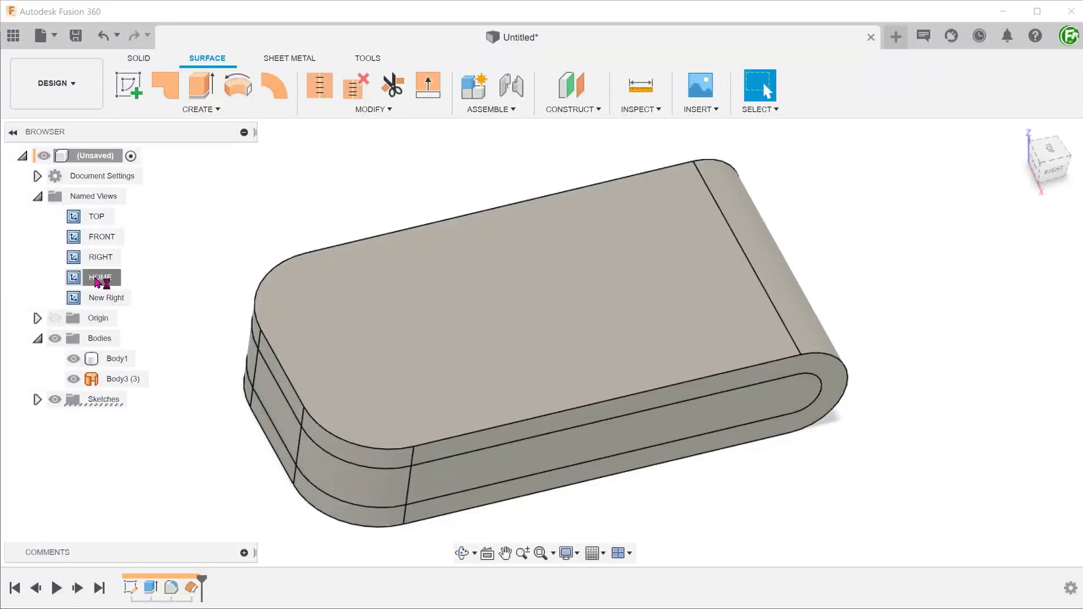
left_click(74, 359)
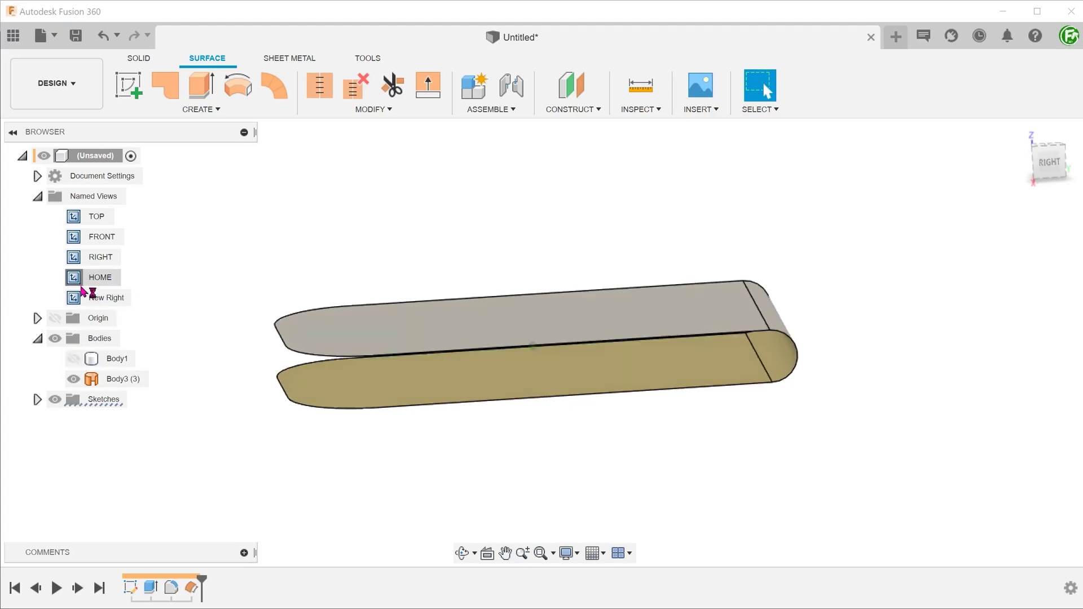
left_click(73, 359)
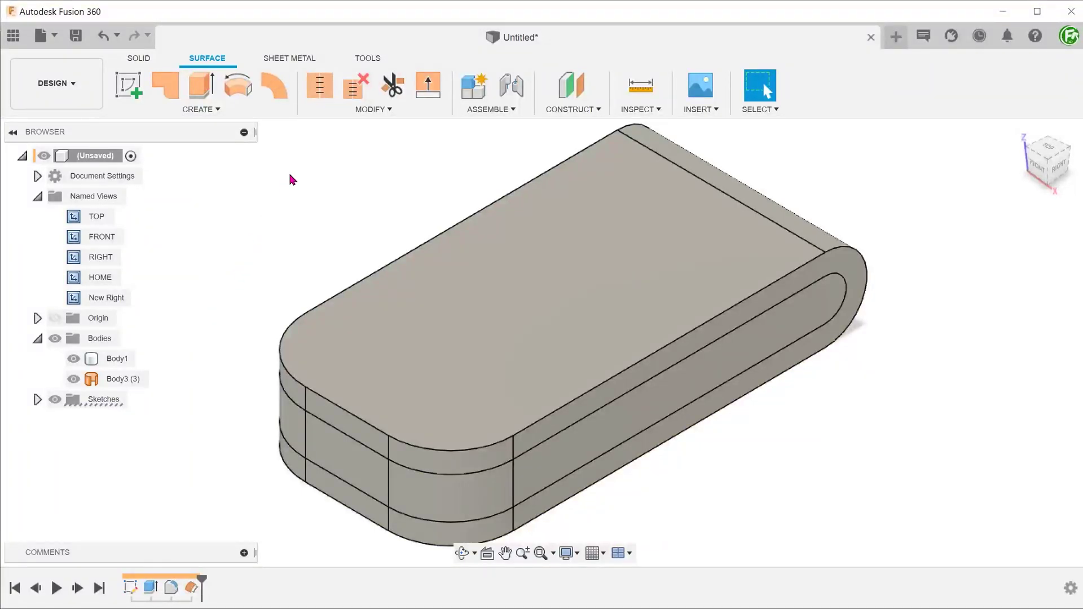
Select Body1's five side faces, including the rounded and flat ends, for Split Face.
left_click(339, 113)
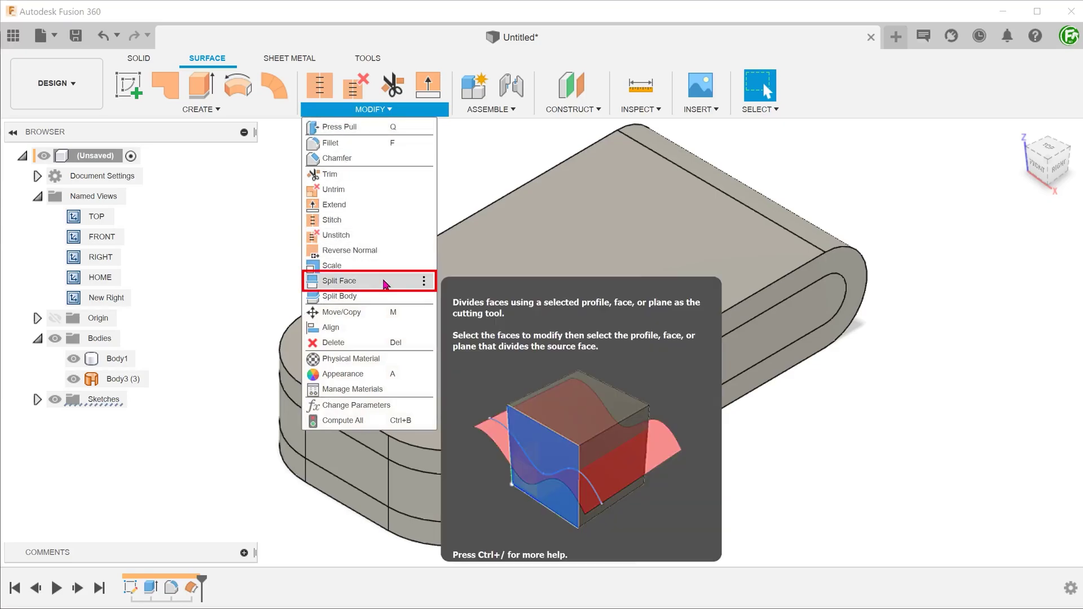
left_click(384, 282)
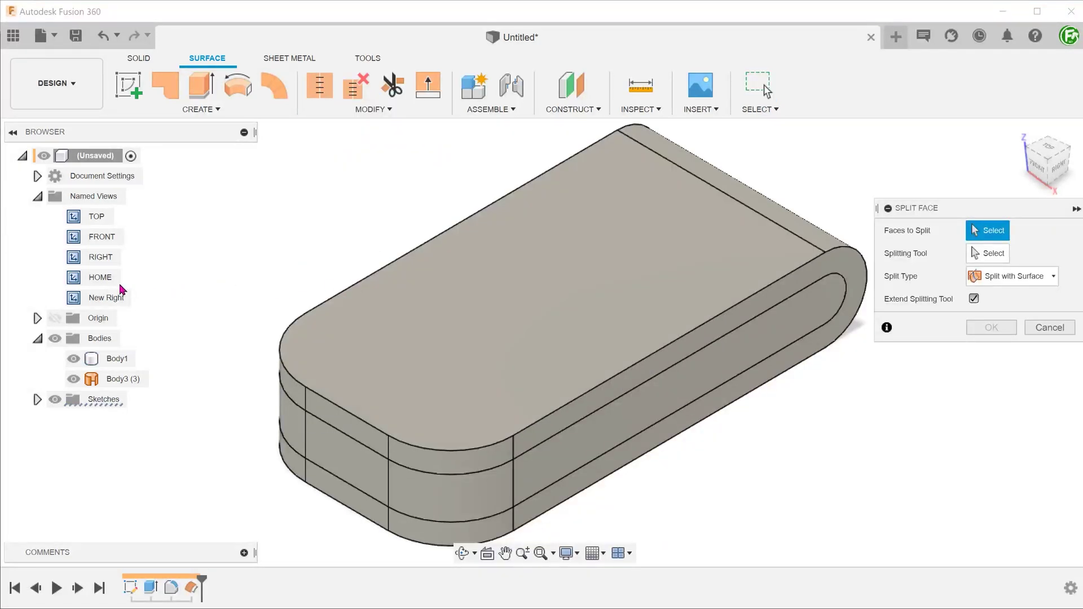
left_click(99, 277)
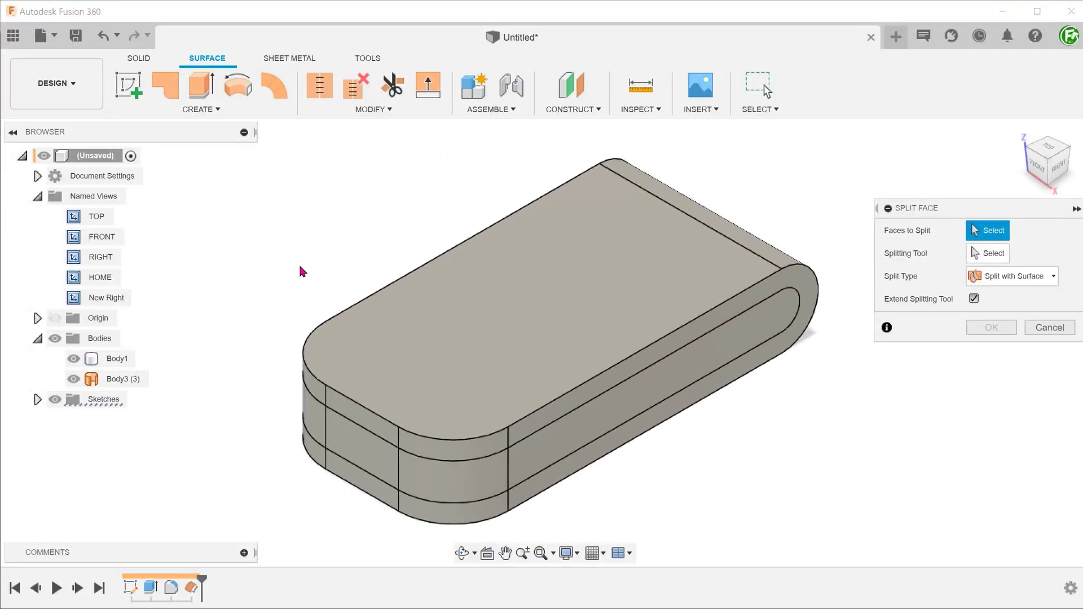
left_click(742, 317)
left_click(433, 465)
left_click(356, 454)
middle_click_drag(356, 455, 553, 484, "shift")
left_click(550, 485)
left_click(464, 432)
middle_click_drag(463, 432, 744, 418, "shift")
Split them with the Body3 offset surface as the tool, then hide Body3.
left_click(993, 257)
left_click(738, 308)
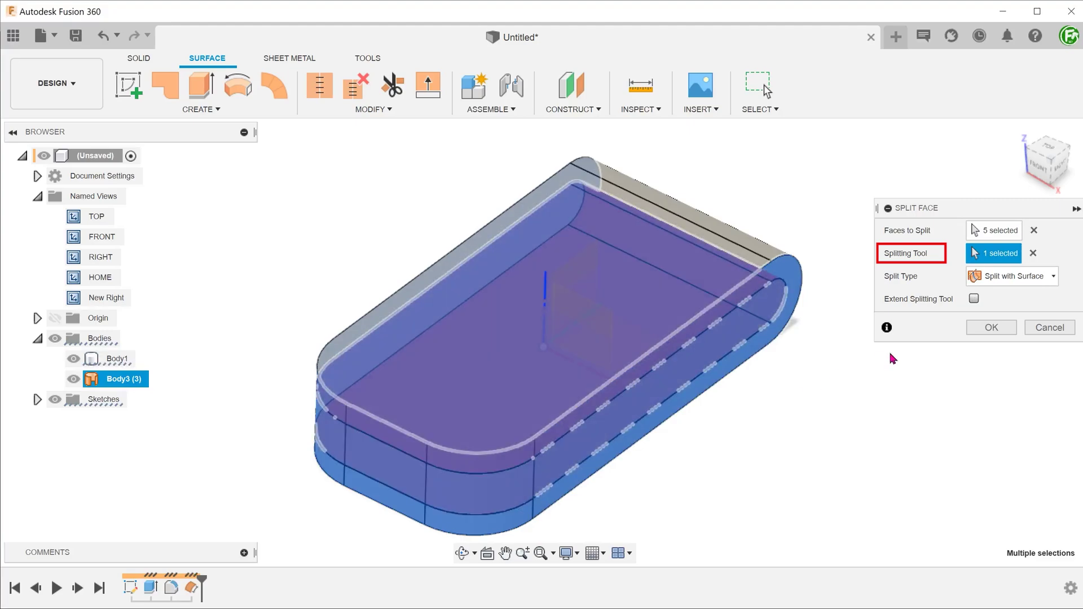
left_click(988, 329)
double_click(107, 277)
left_click(74, 379)
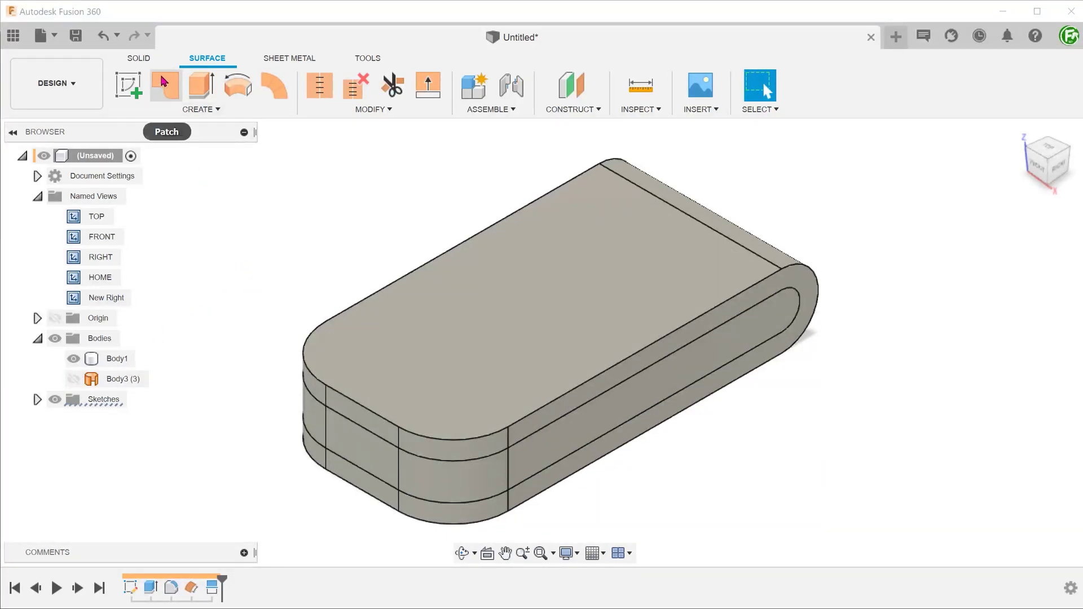
Offset the split band faces around Body1's sides -5 mm inward with Offset Face.
left_click(141, 60)
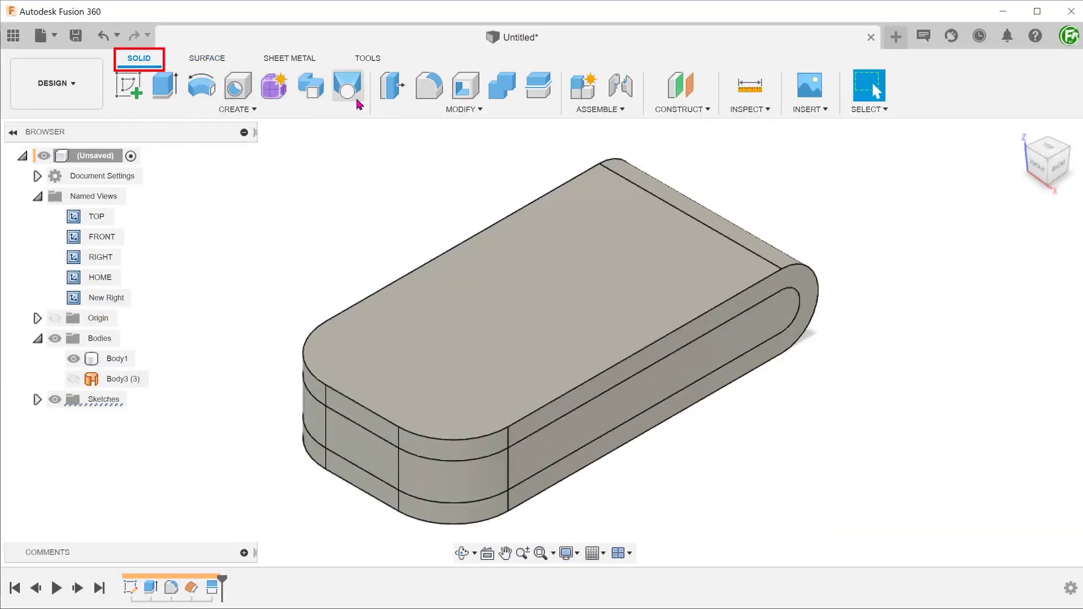
left_click(461, 109)
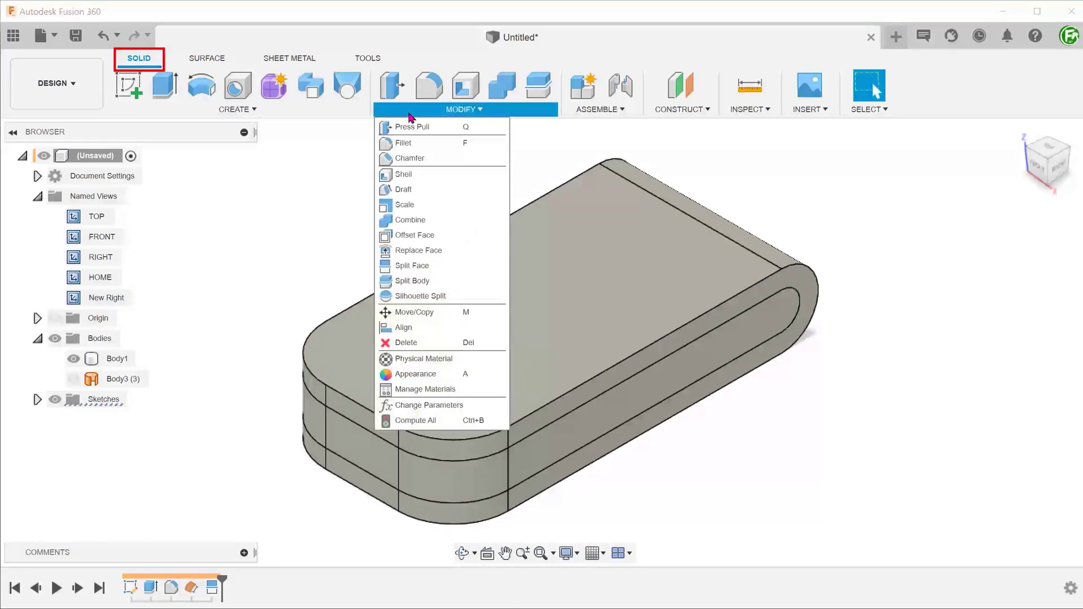
left_click(448, 235)
left_click(602, 428)
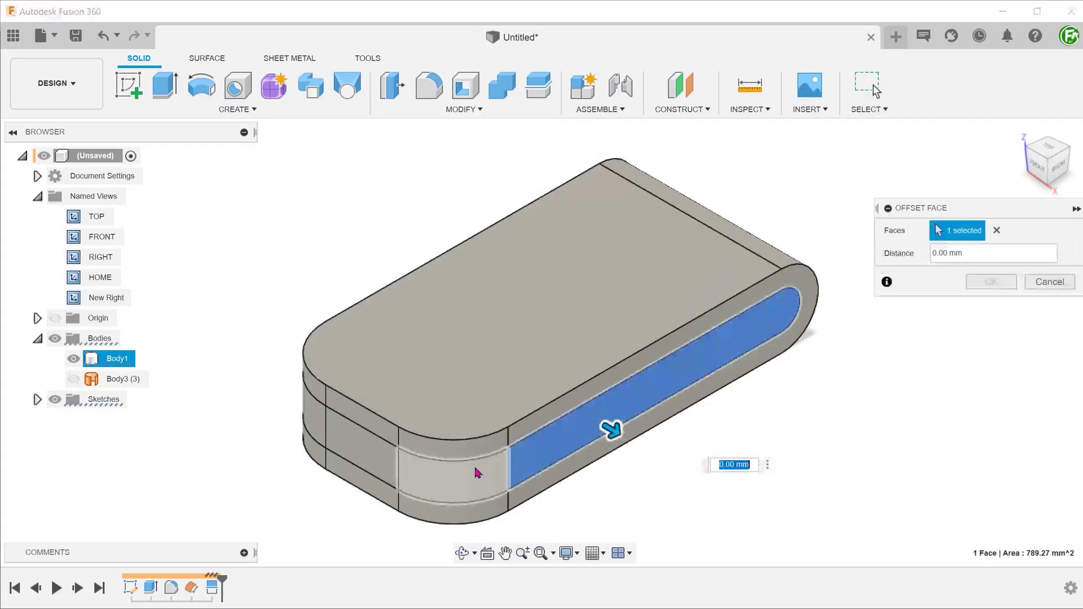
left_click(476, 469)
left_click(365, 465)
left_click(308, 436)
middle_click_drag(307, 435, 427, 435, "shift")
type("-5")
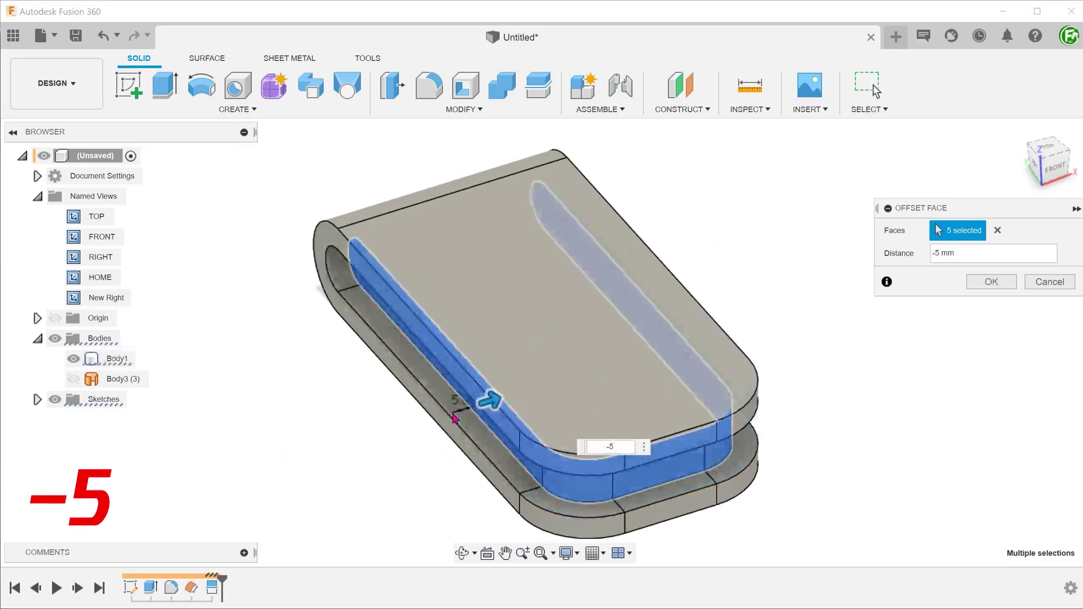
key("Return")
double_click(116, 279)
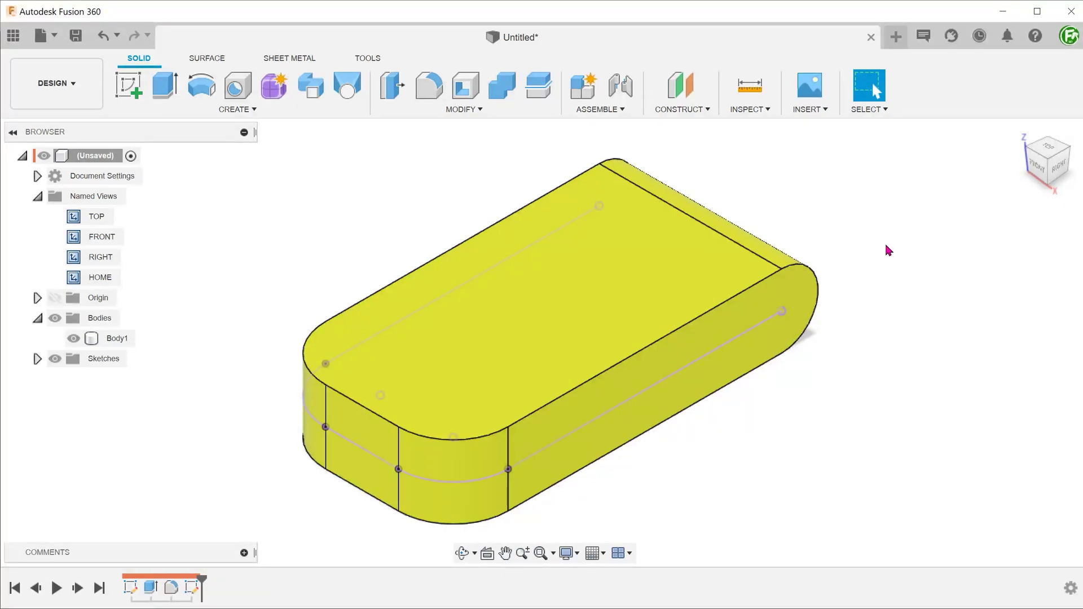
double_click(762, 326)
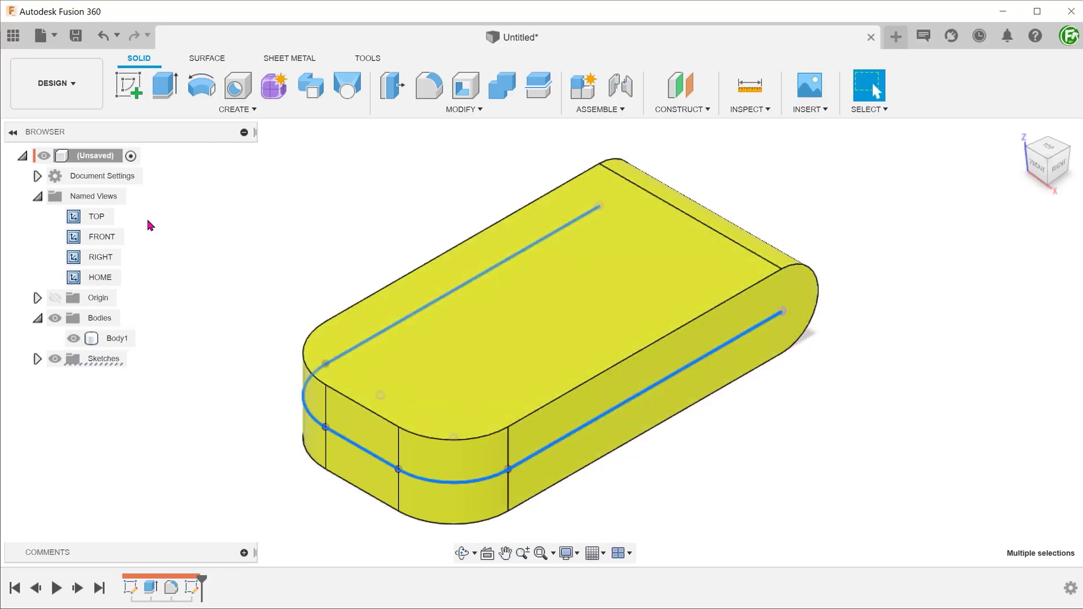
left_click(97, 218)
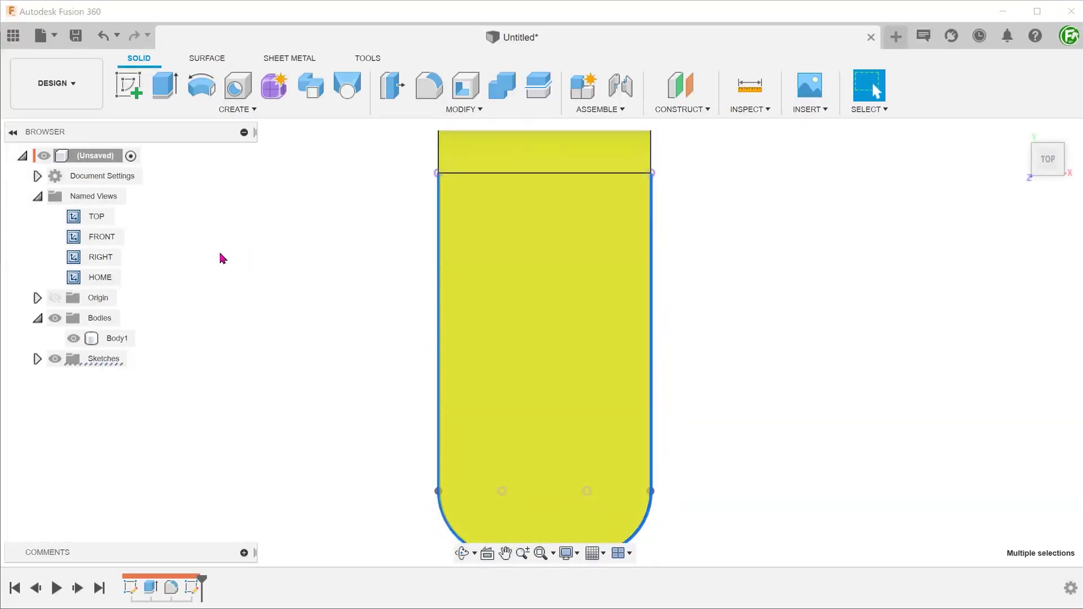
left_click(74, 338)
left_click(326, 204)
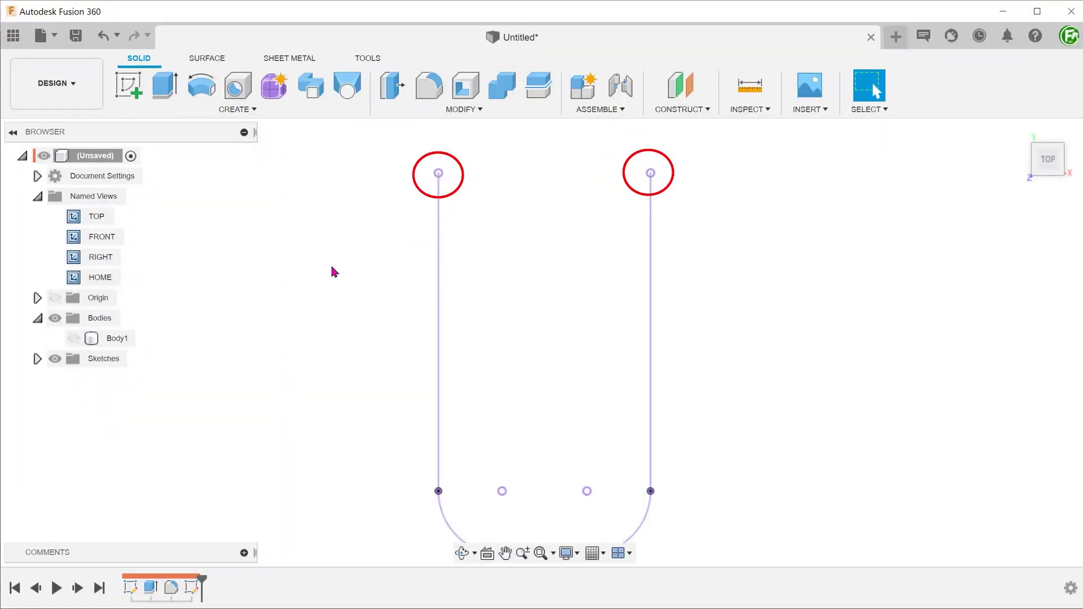
left_click(74, 339)
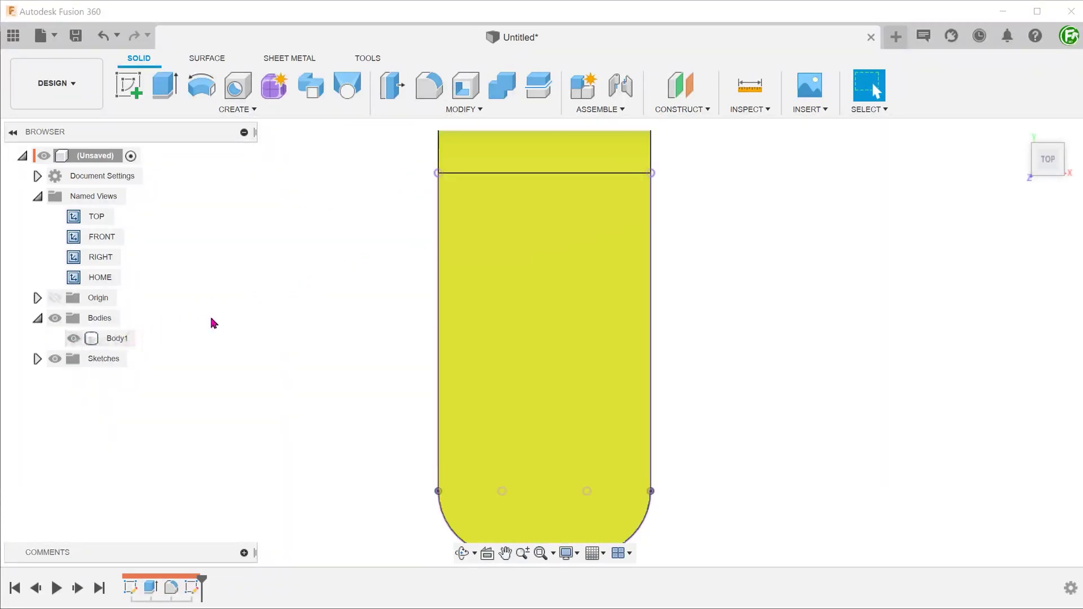
double_click(105, 279)
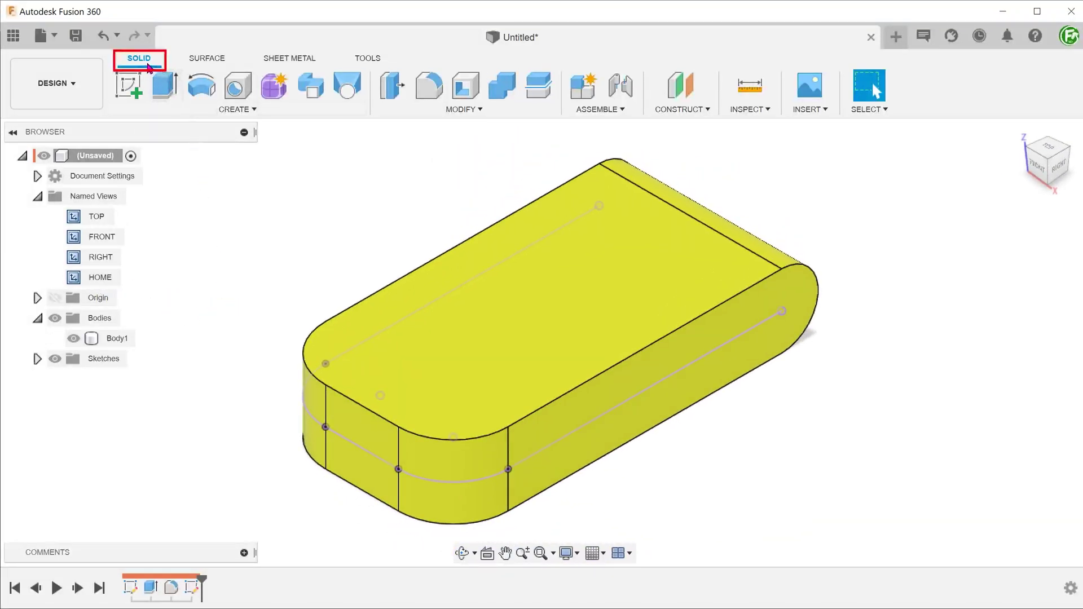
Cut a 10 mm circular pipe along the side sketch path through the body.
left_click(214, 109)
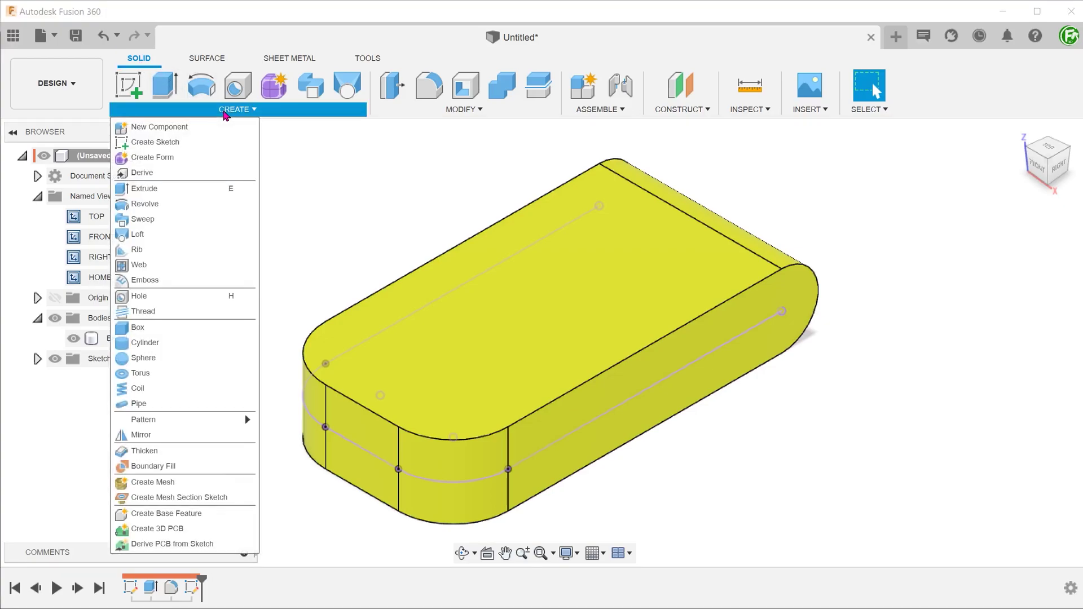
left_click(204, 403)
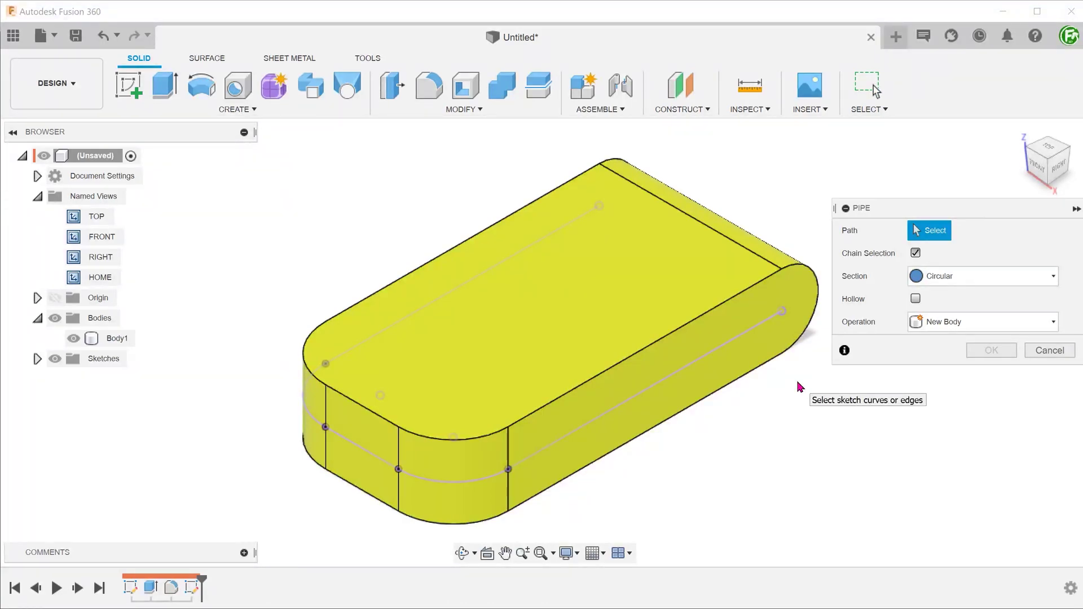
left_click(731, 342)
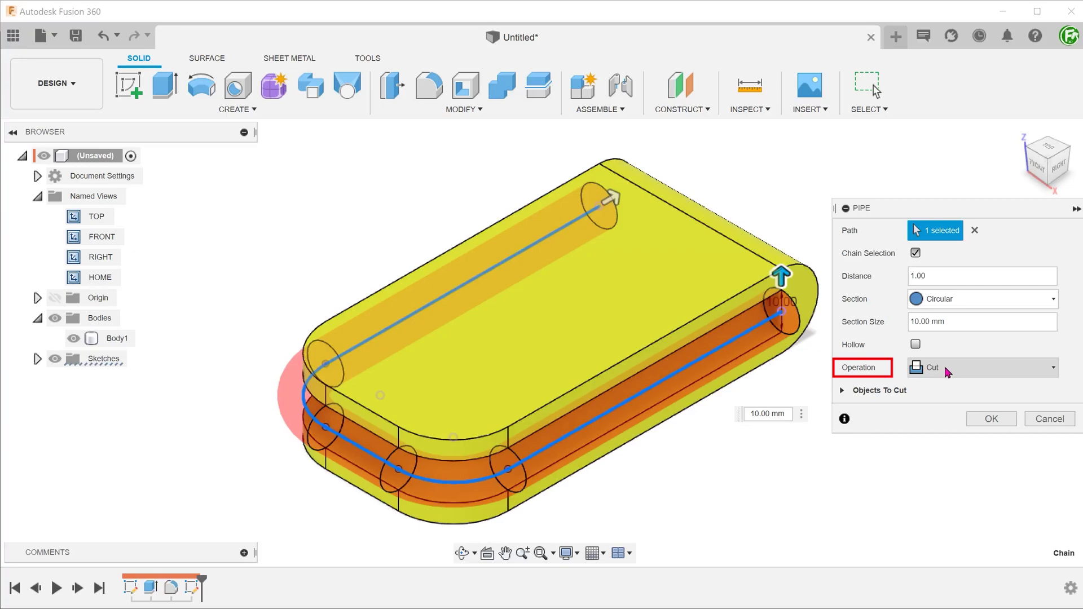
left_click(1005, 419)
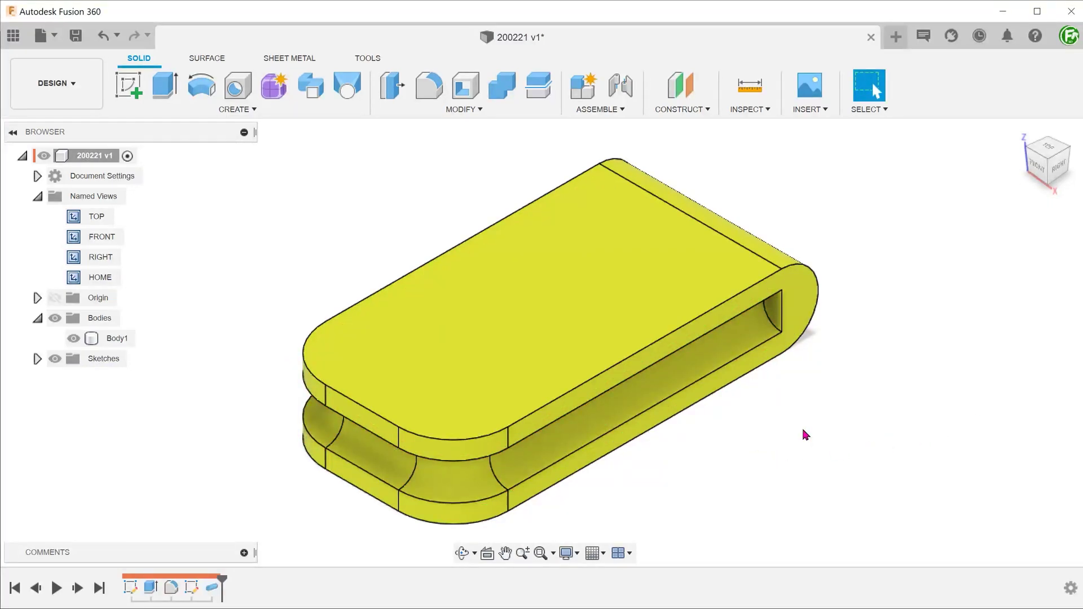
Zoom in to inspect the groove's inner end face and vertical end edge.
scroll(789, 432, "up", 3)
scroll(733, 394, "up", 3)
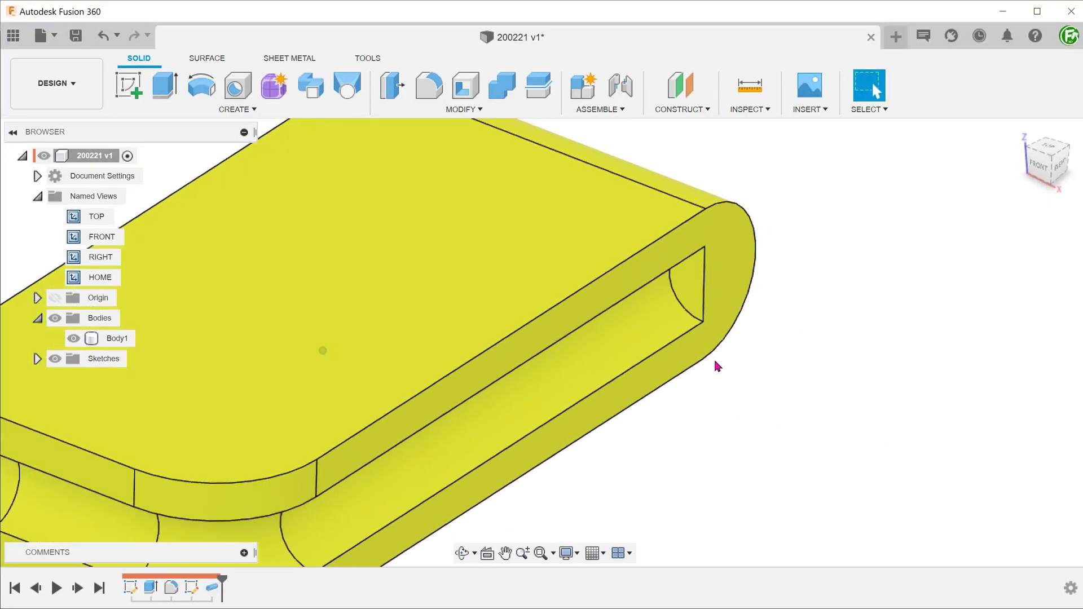
left_click(682, 302)
scroll(682, 302, "down", 2)
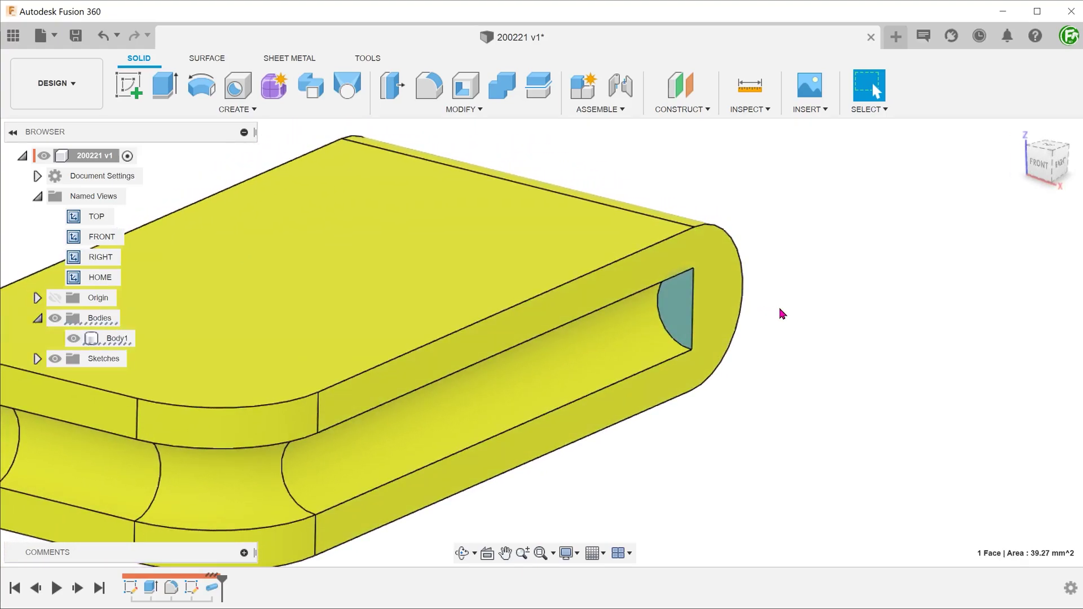
left_click(693, 313)
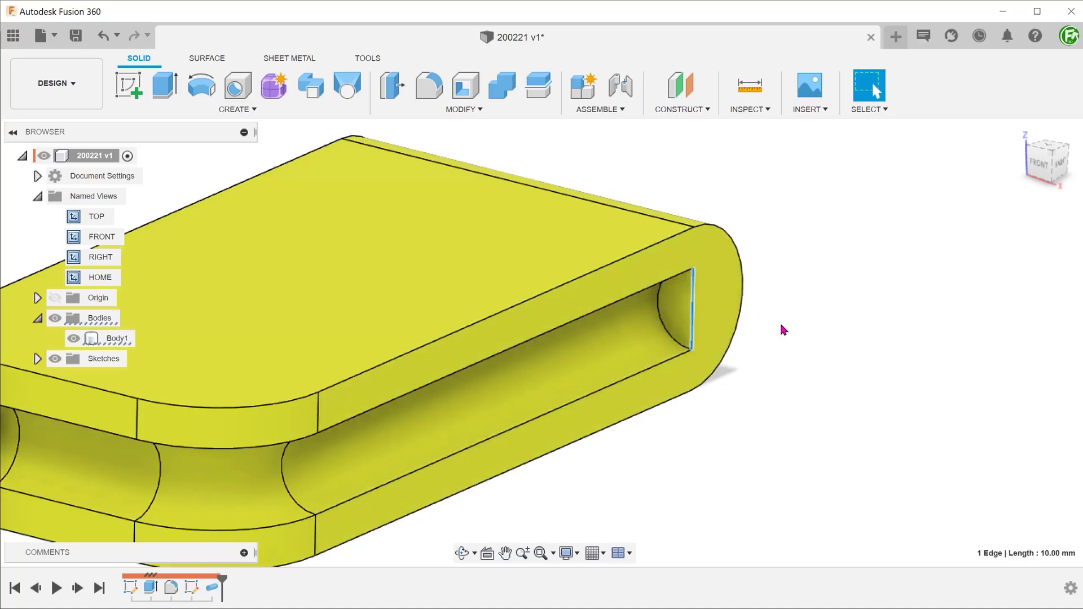
left_click(781, 328)
Revolve the half-round profile around the pocket-end edge as a cut to round the pocket end.
left_click(289, 111)
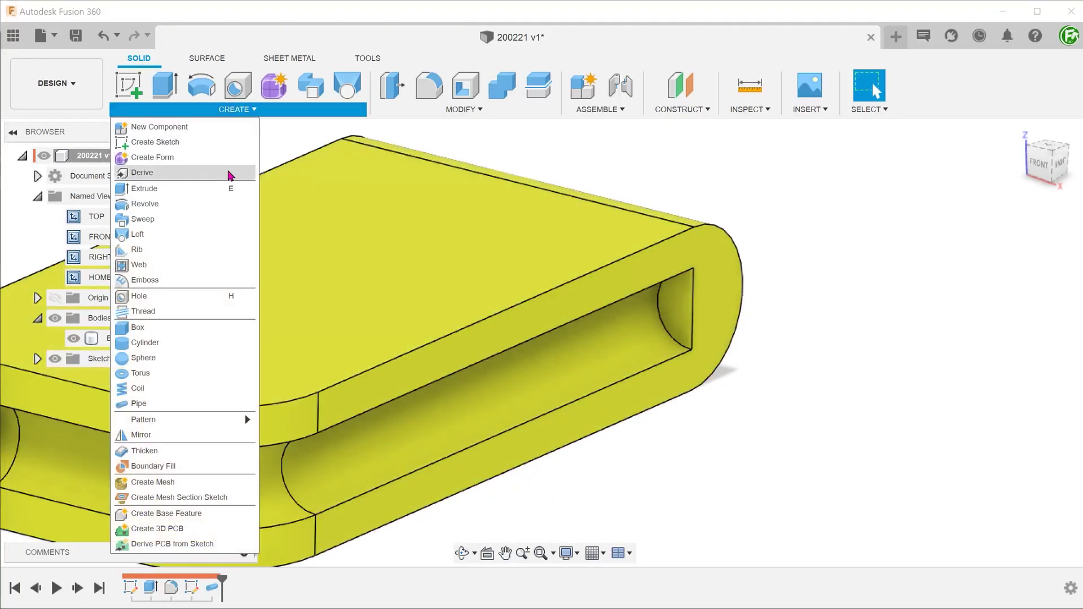
left_click(201, 211)
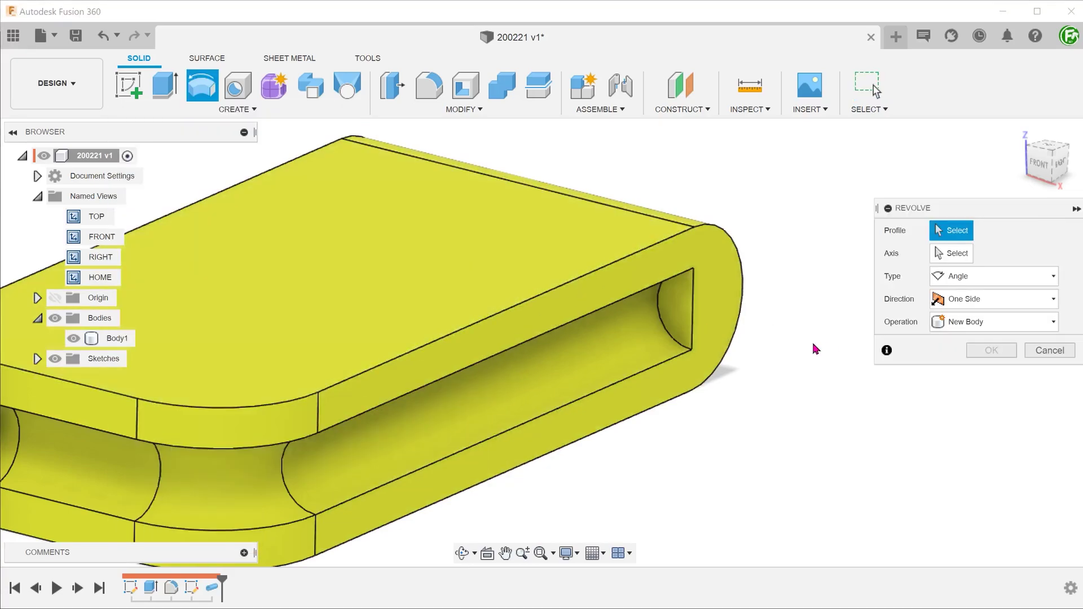
left_click(681, 314)
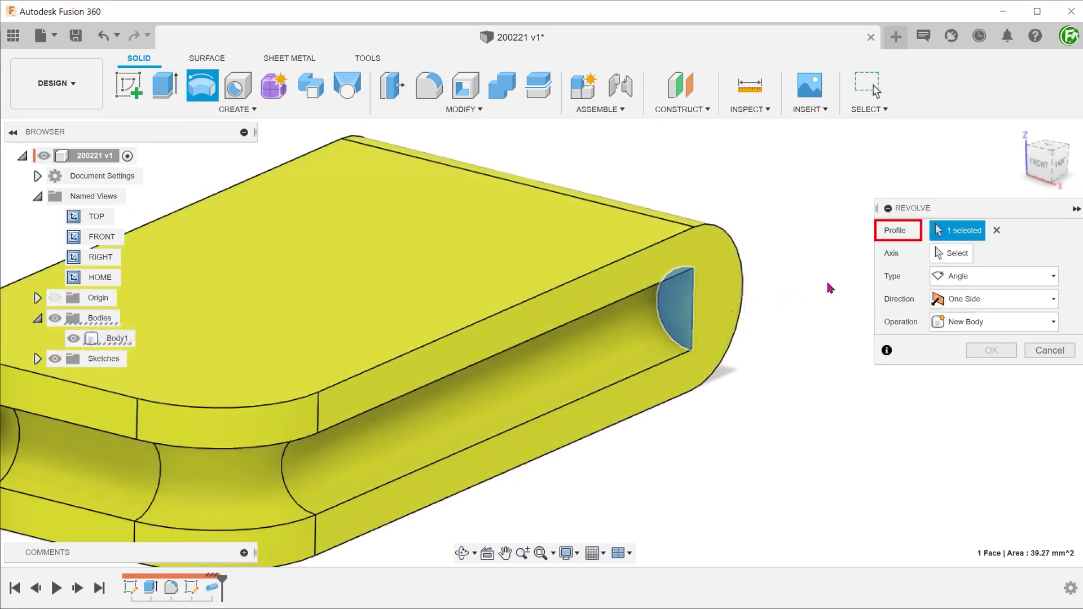
left_click(953, 253)
left_click(693, 332)
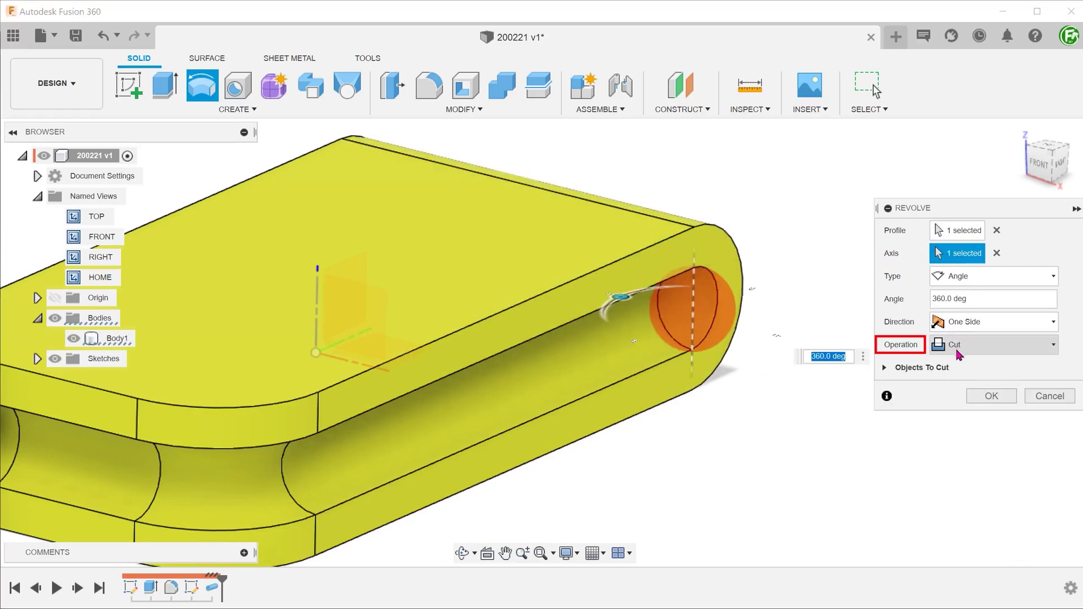
left_click(991, 397)
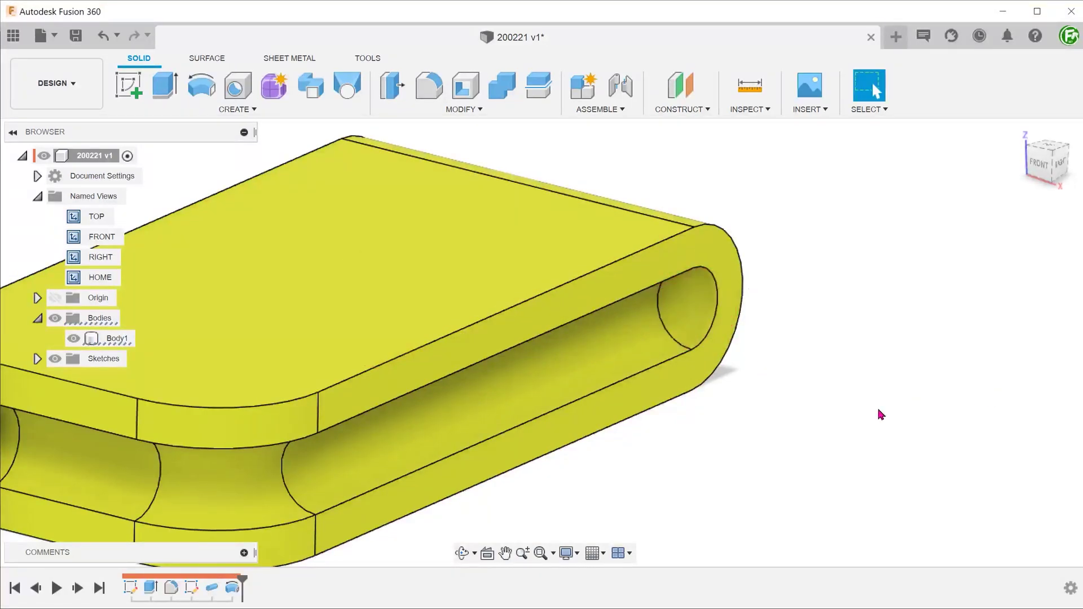
left_click(87, 278)
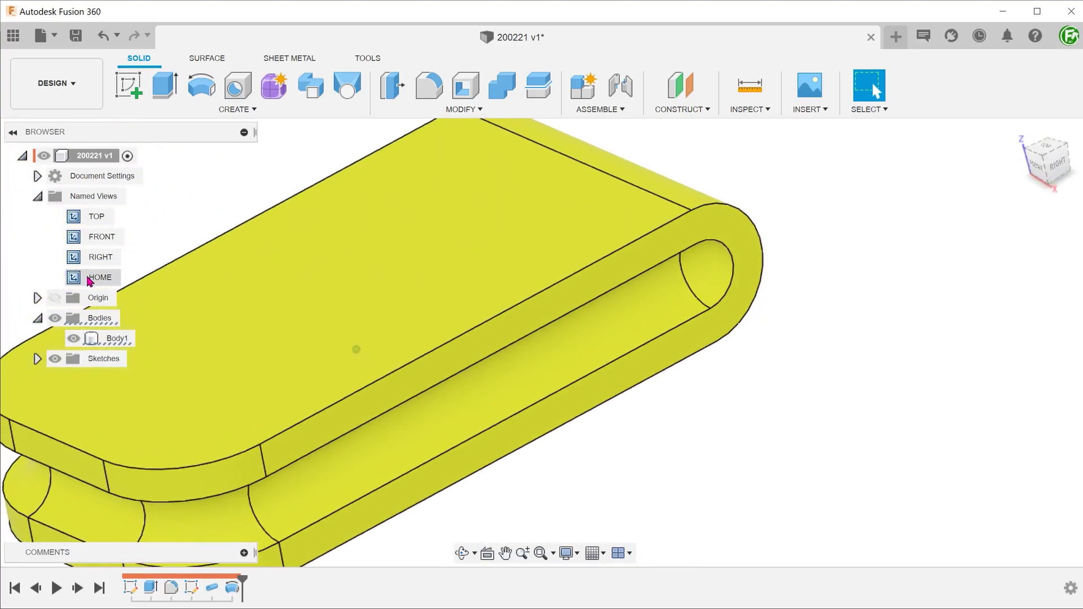
Mirror the revolve cut feature across the right plane to the opposite end.
type("smirr")
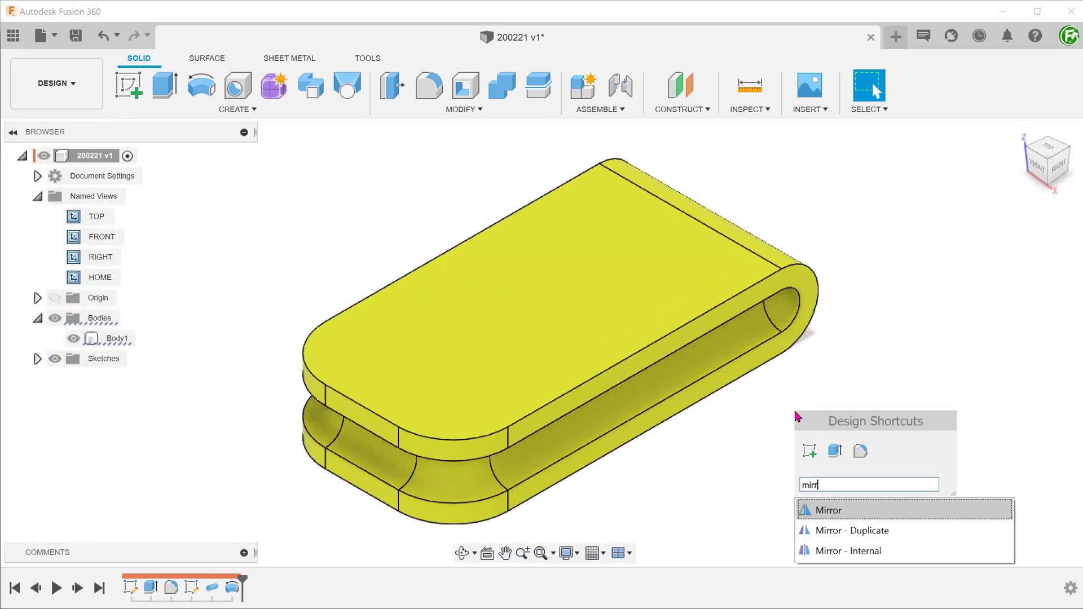
left_click(828, 510)
left_click(1004, 230)
left_click(981, 261)
left_click(789, 315)
left_click(587, 274)
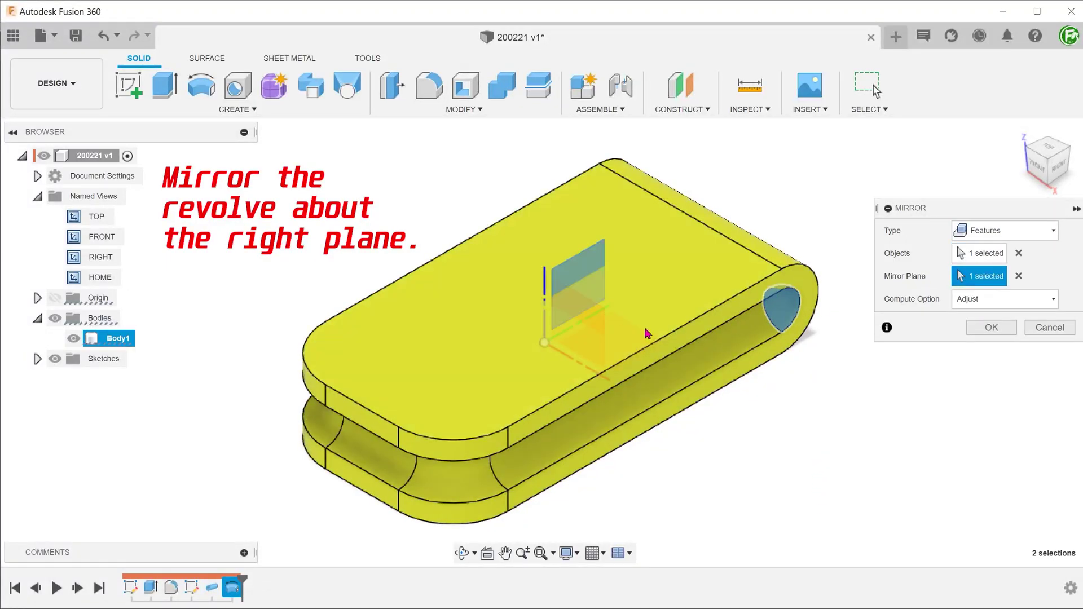
middle_click_drag(694, 370, 489, 400, "shift")
left_click(991, 327)
left_click(100, 276)
Fillet the groove's edge chain with a 5 mm radius.
key("f")
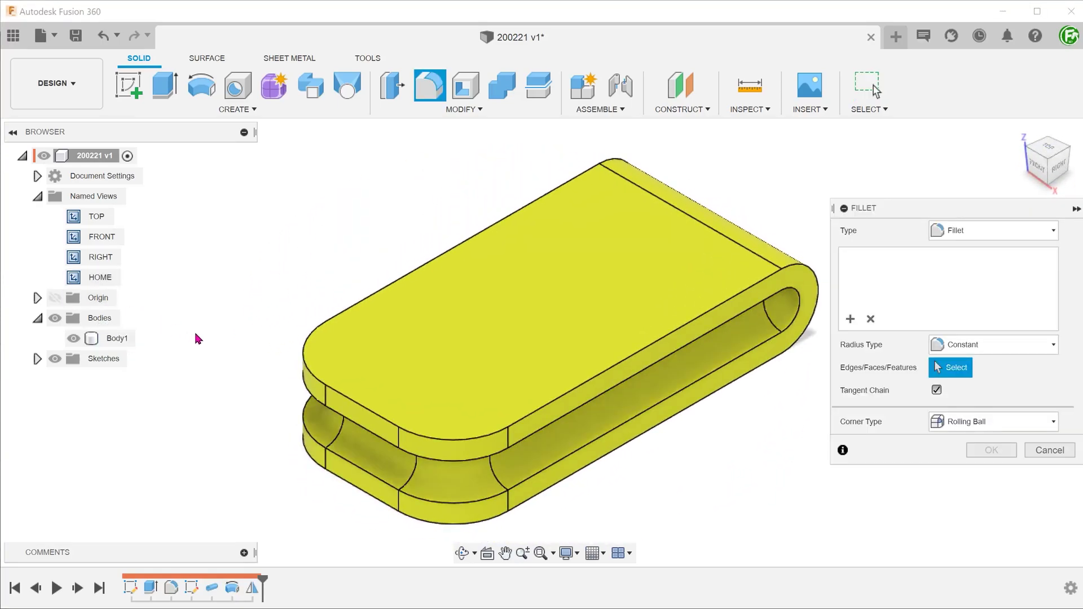
left_click(521, 444)
type("5")
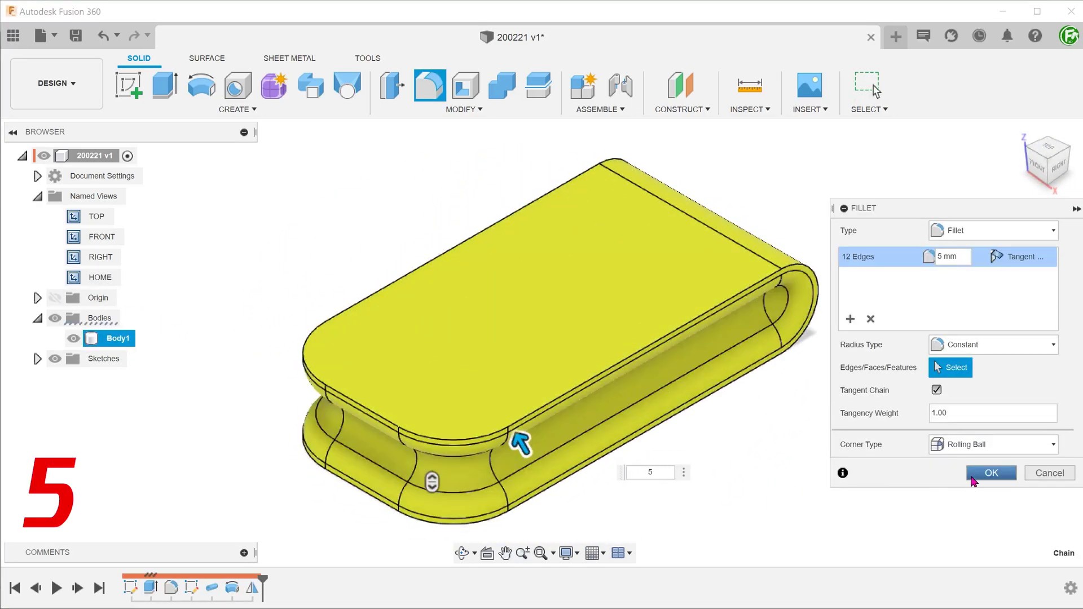
left_click(991, 473)
Inspect the groove by selecting its inner loop, curved front and long inner side faces.
left_click(100, 277)
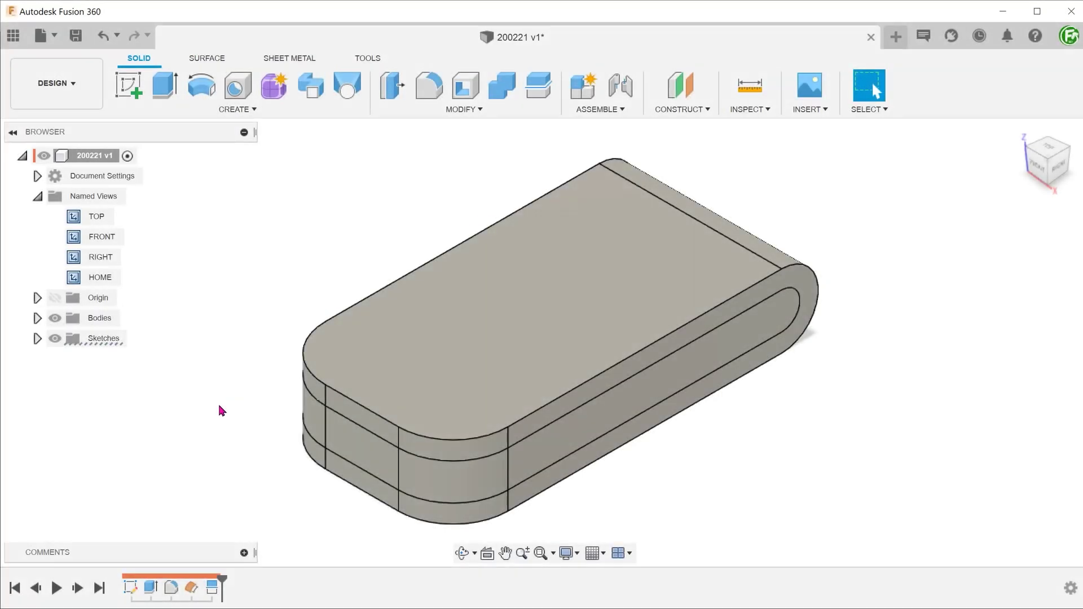
left_click(544, 466)
left_click(451, 471)
middle_click_drag(370, 459, 497, 440, "shift")
left_click(498, 440)
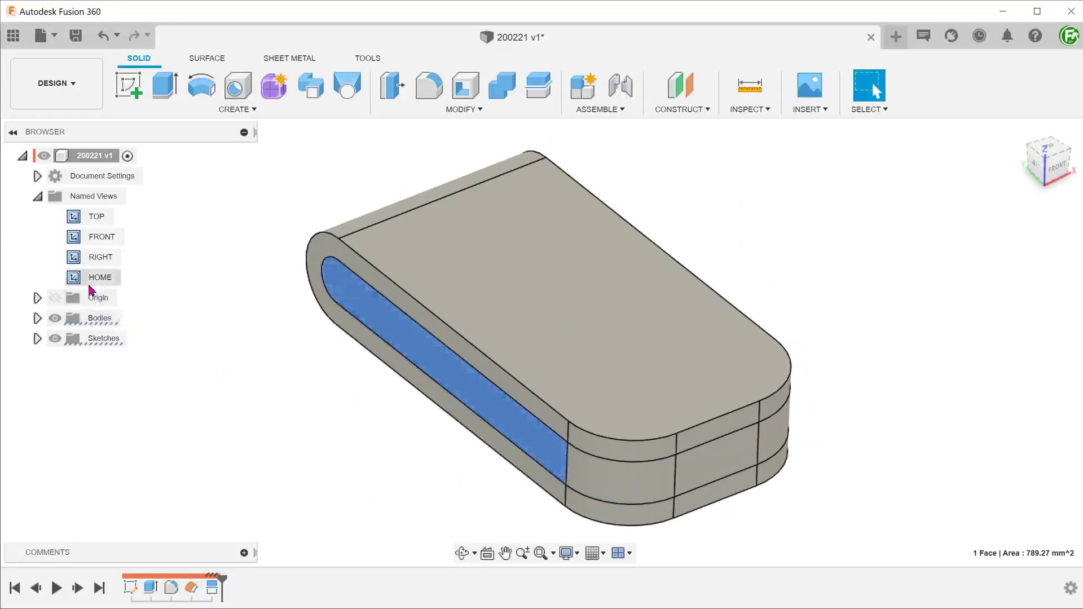
left_click(232, 418)
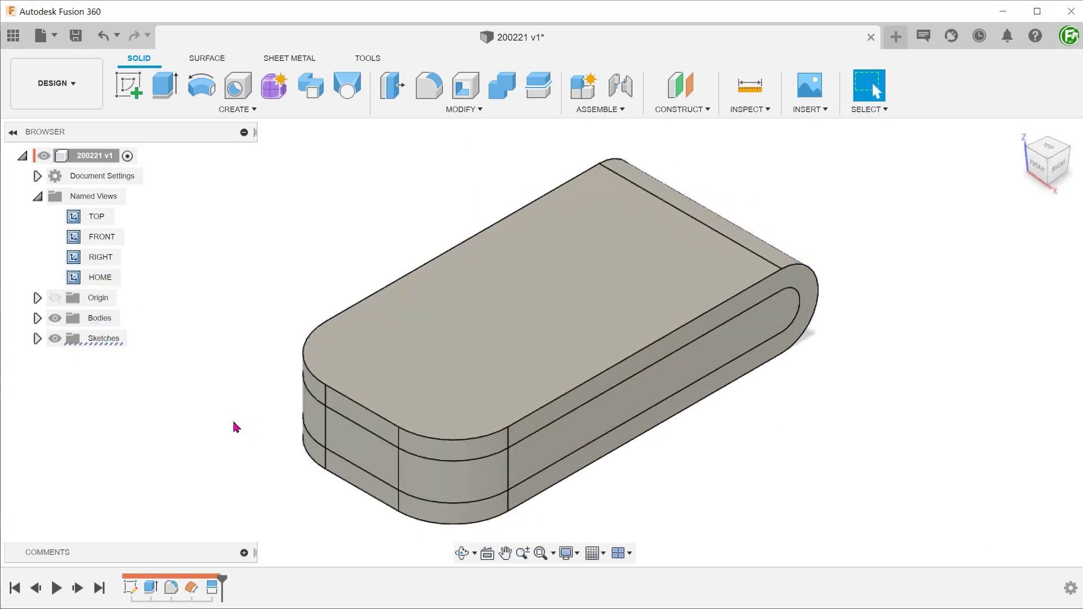
Split the long inner side face using the XY plane as the splitting tool.
left_click(461, 109)
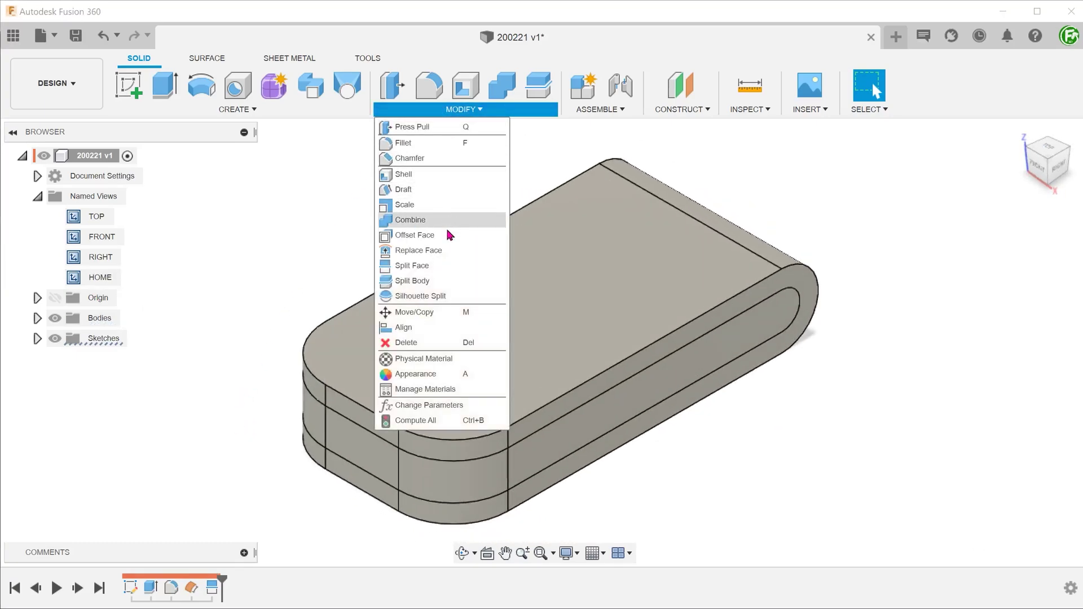
left_click(464, 269)
left_click(622, 402)
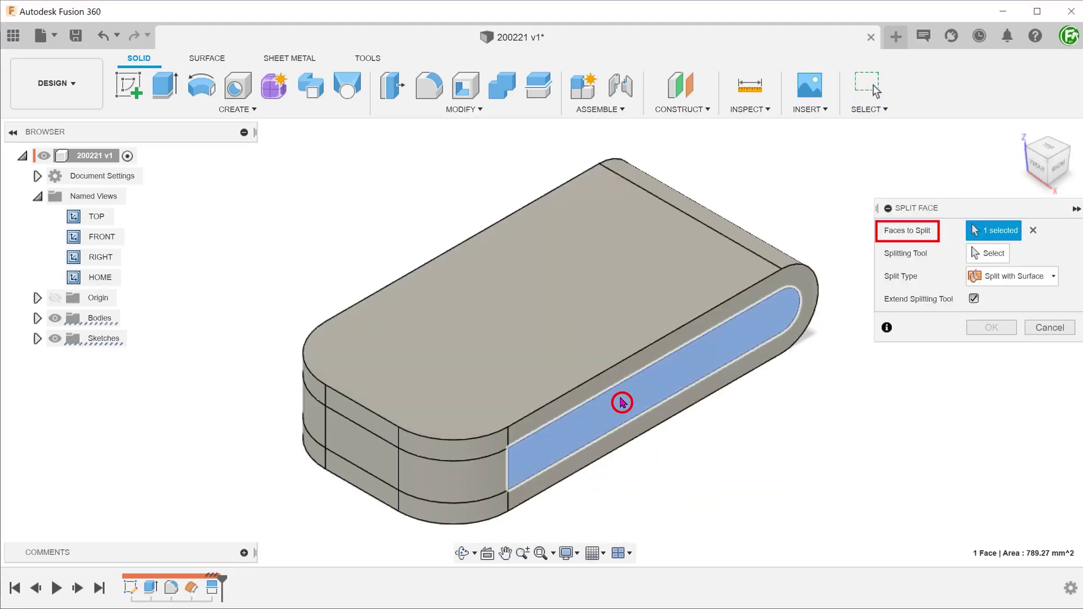
left_click(976, 257)
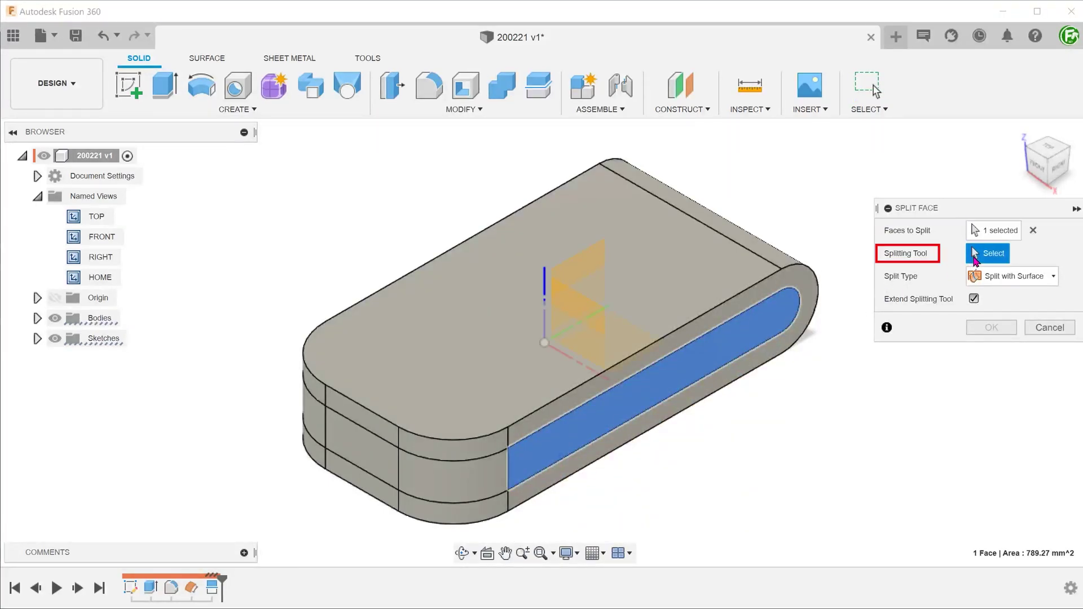
left_click(622, 344)
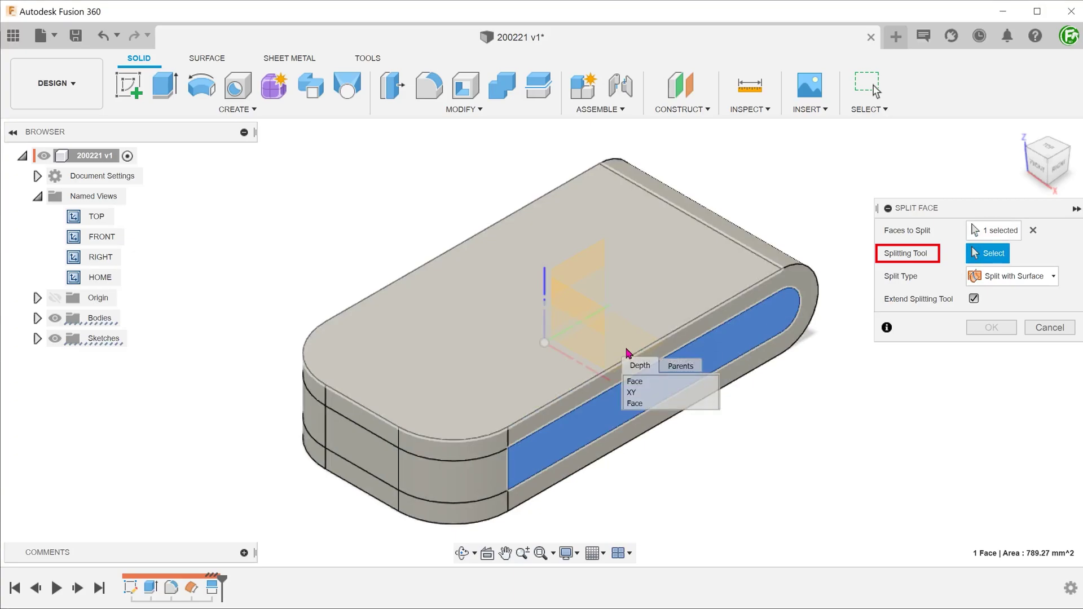
left_click(644, 393)
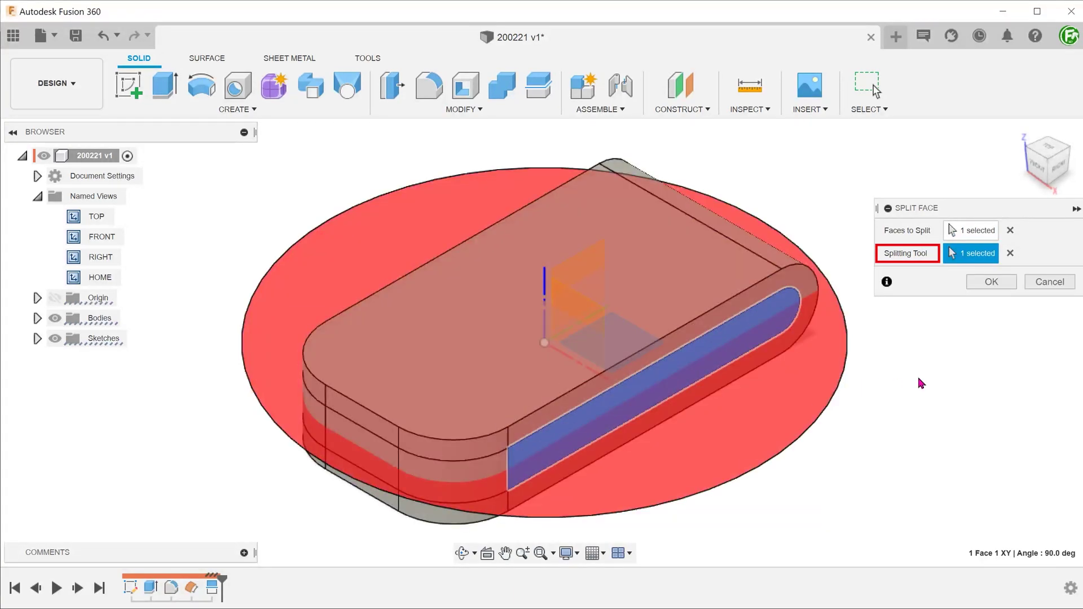
left_click(988, 284)
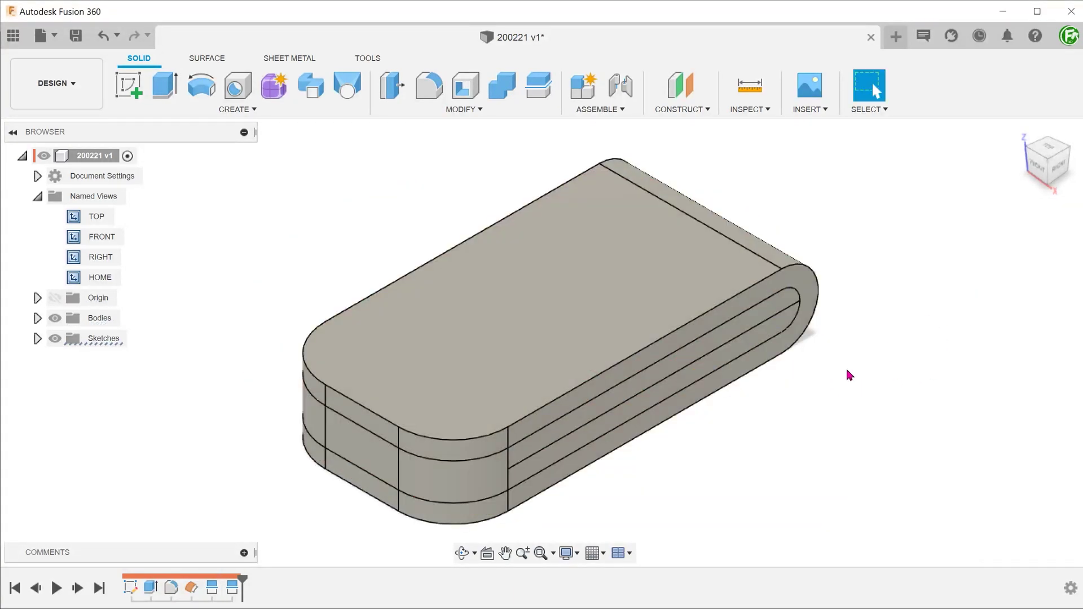
Revolve-cut the upper split face 360° about the split edge to round the side groove.
left_click(748, 330)
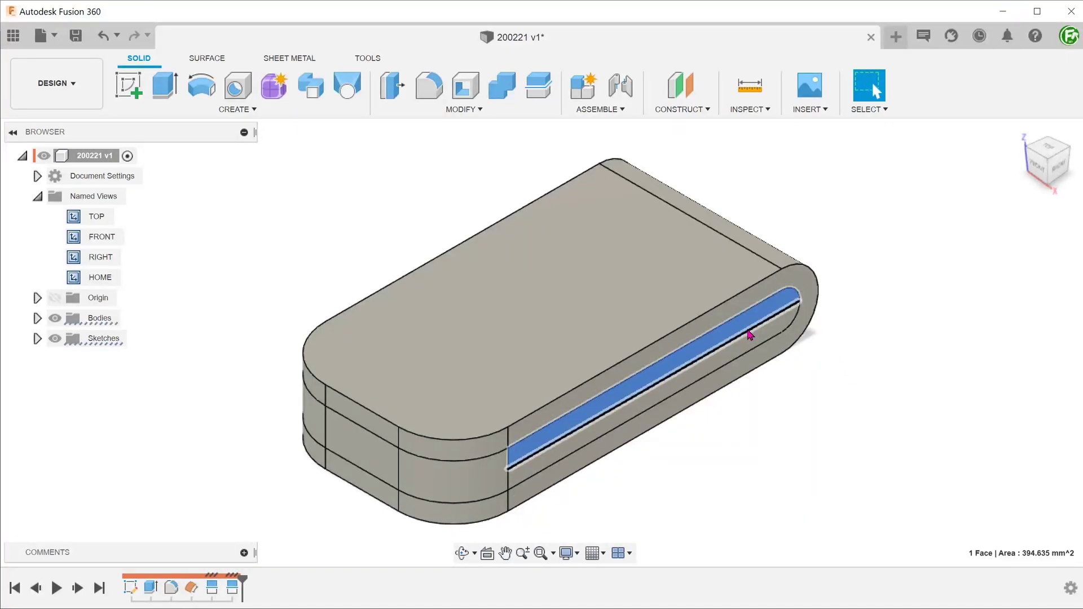
left_click(748, 331)
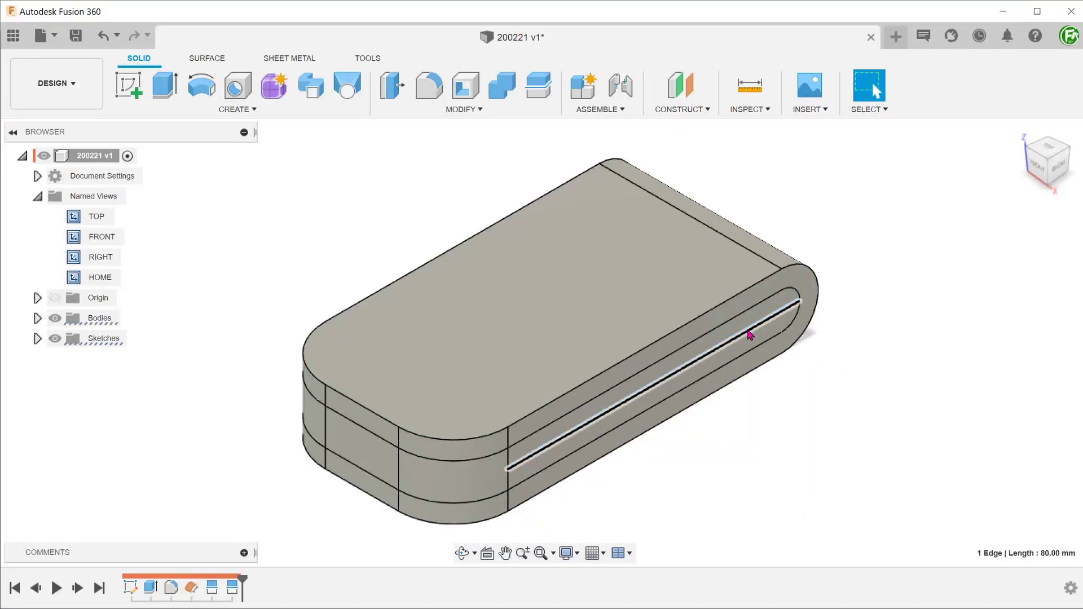
left_click(824, 398)
left_click(203, 86)
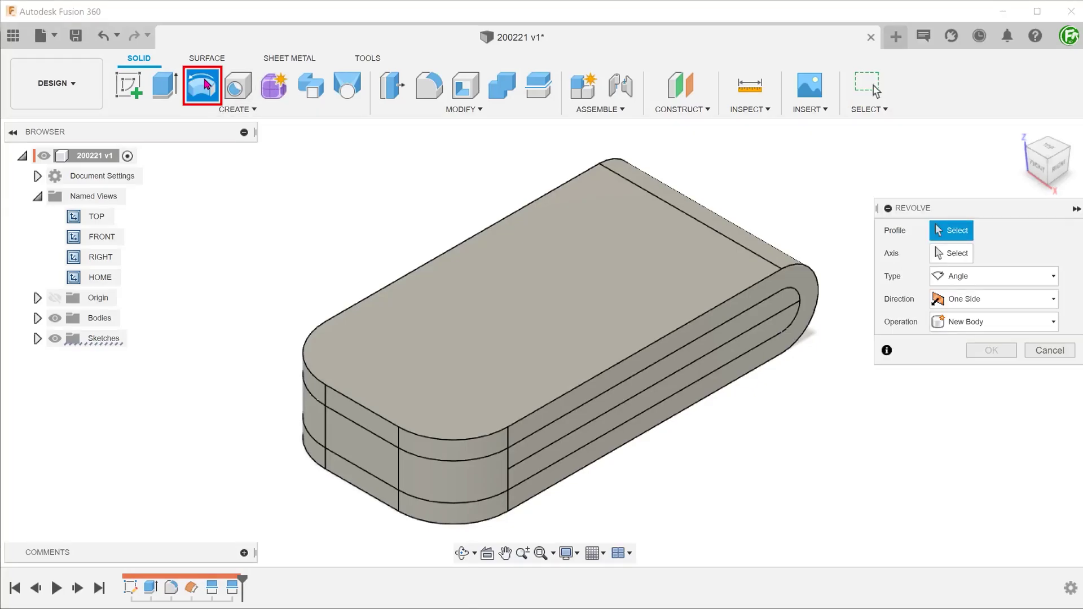
left_click(708, 341)
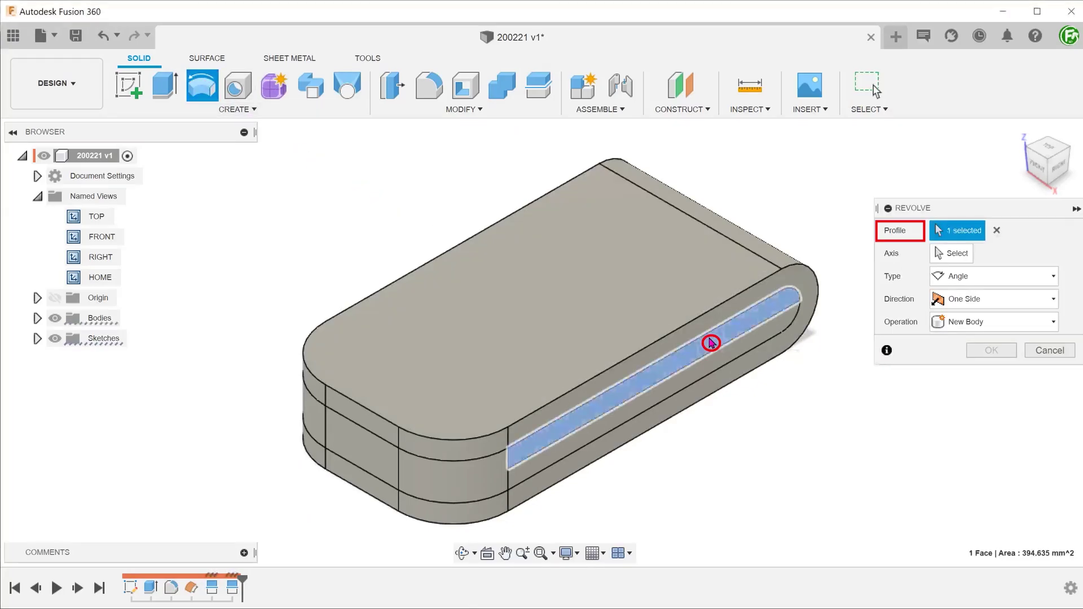
left_click(952, 257)
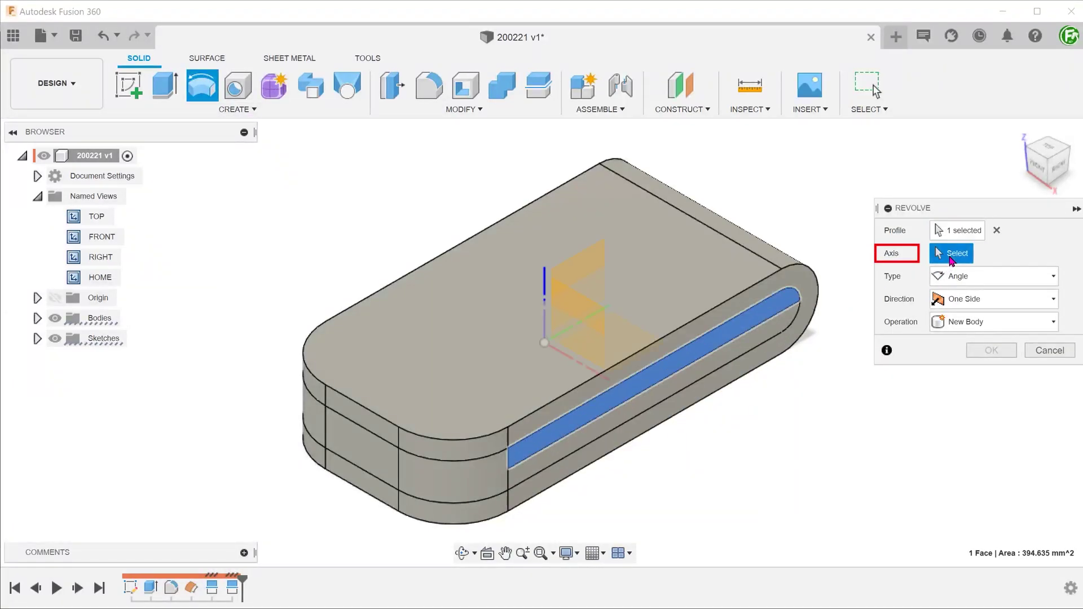
left_click(767, 330)
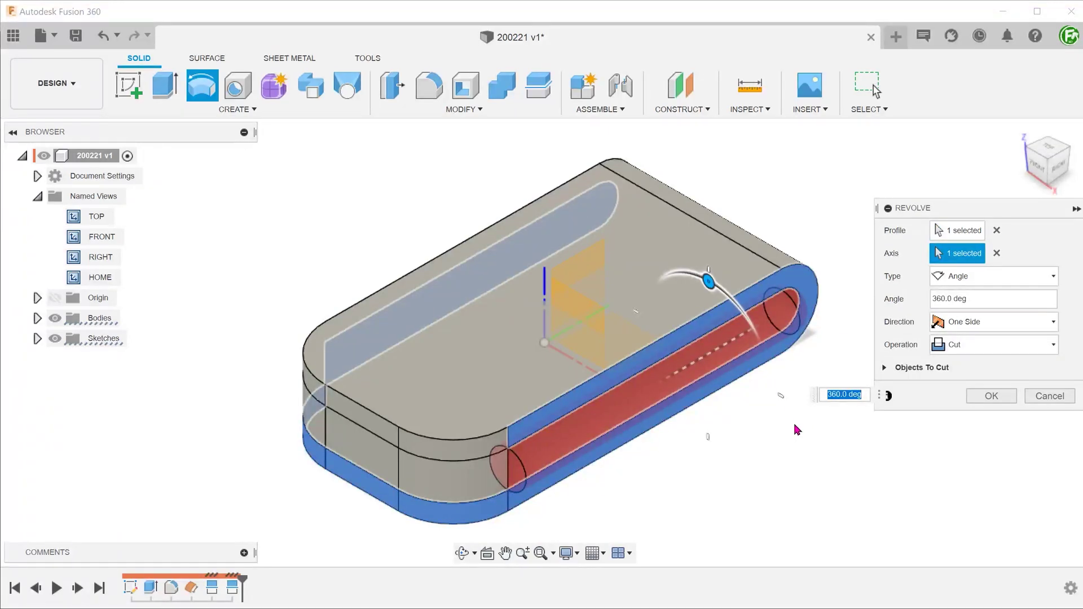
left_click(988, 396)
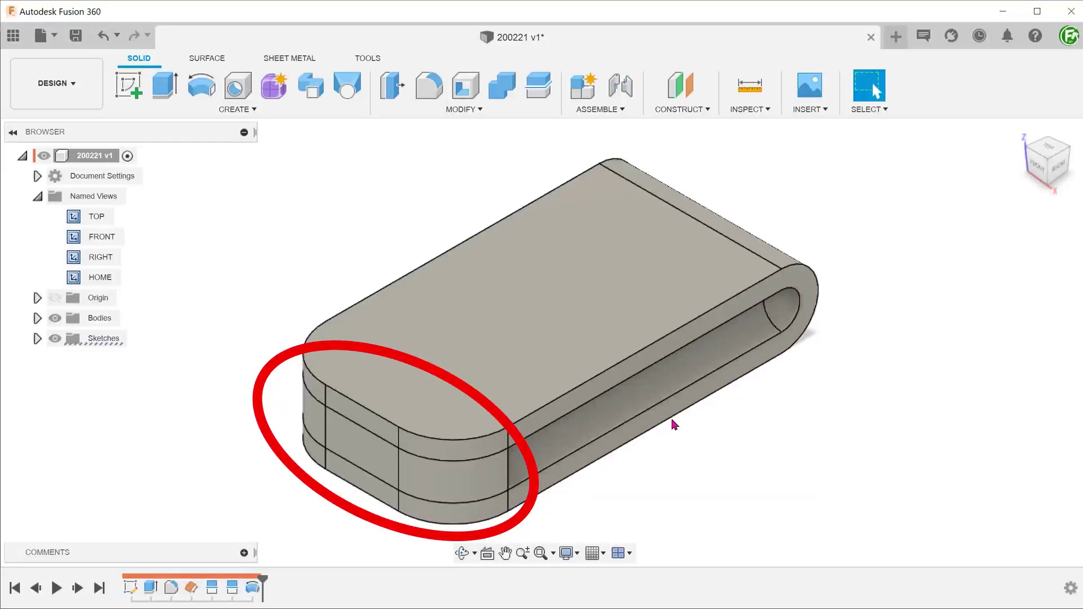
Sweep-cut the half-round end profile along the rounded end edge, then return home.
left_click(234, 109)
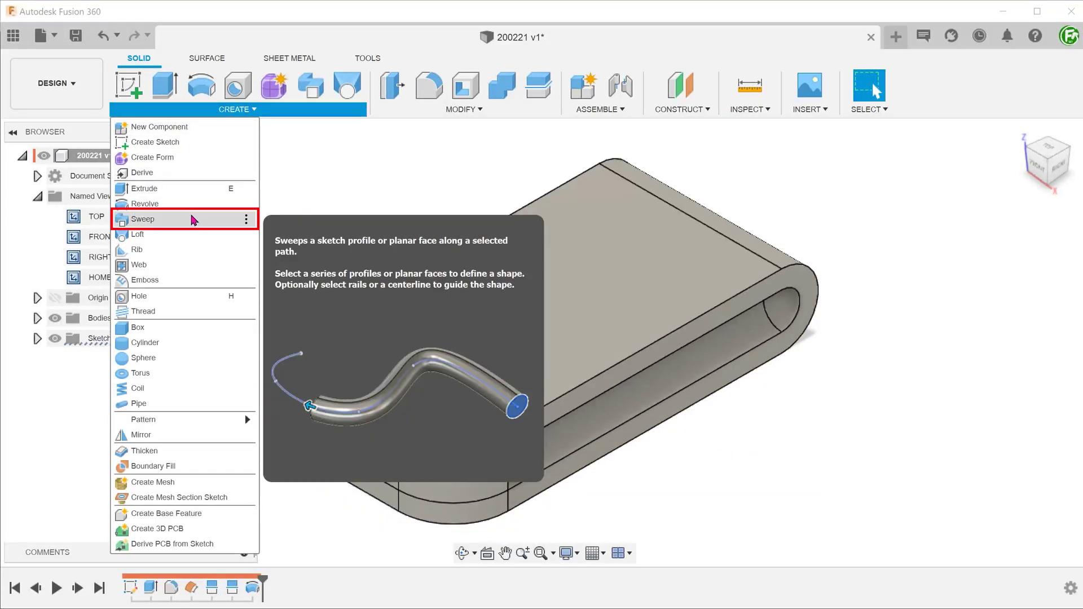
left_click(194, 220)
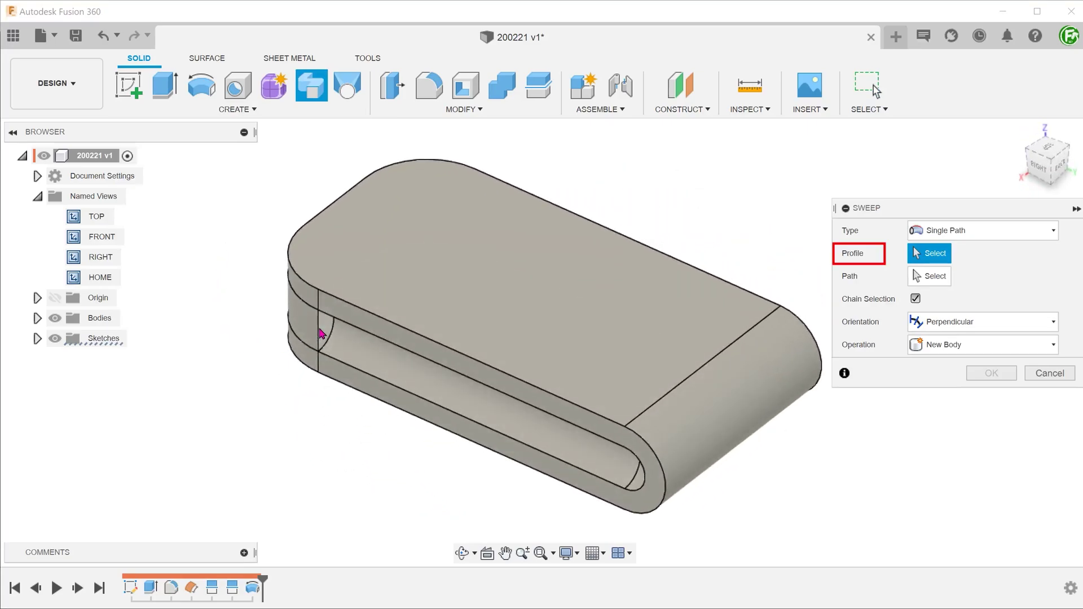
middle_click_drag(545, 331, 519, 336, "shift")
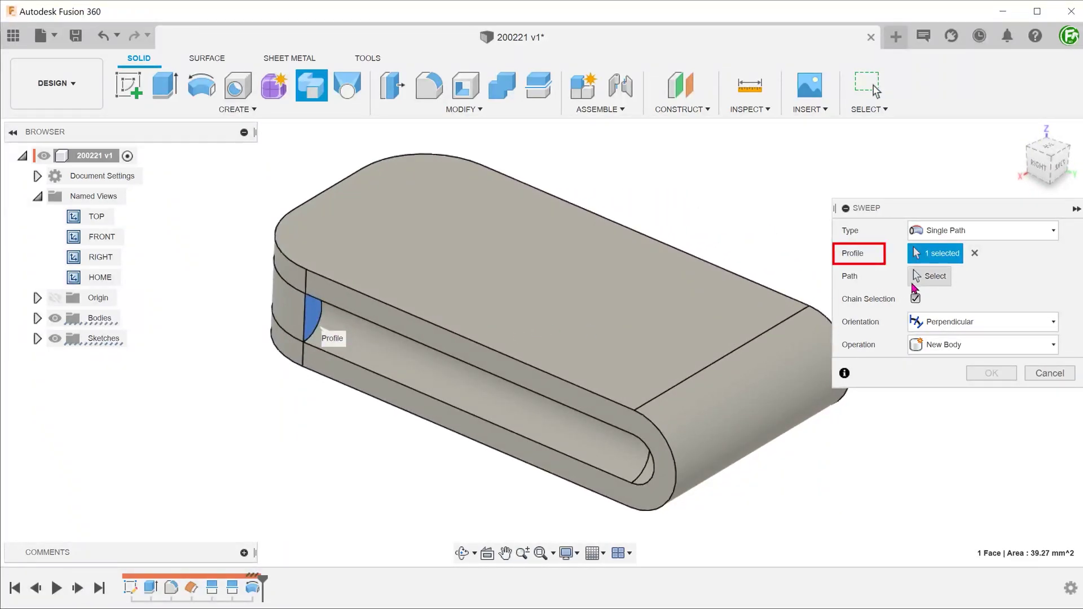
left_click(919, 277)
middle_click_drag(797, 302, 493, 467, "shift")
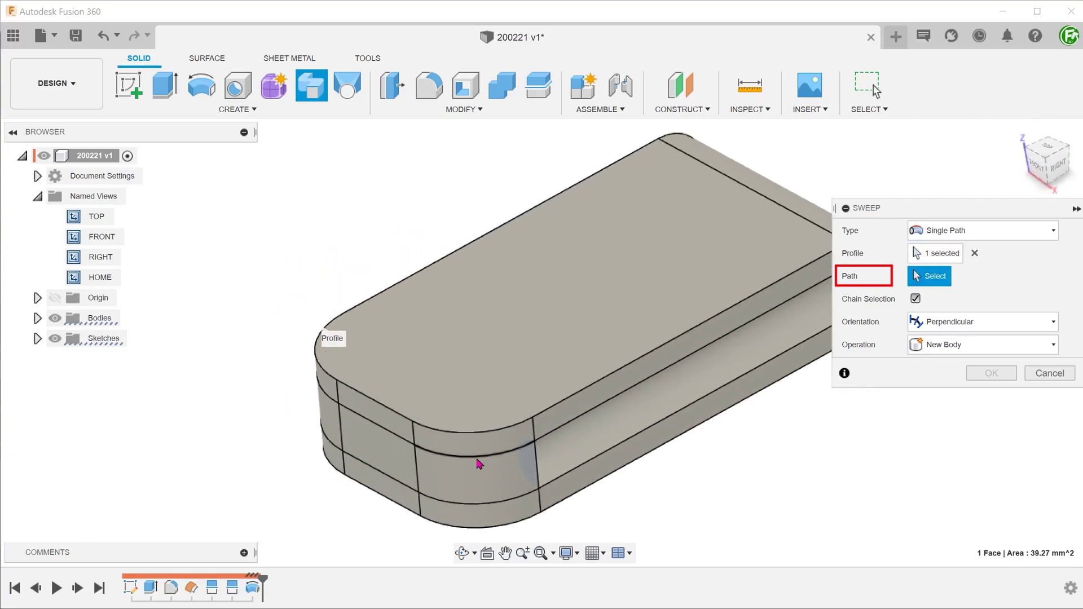
left_click(477, 459)
middle_click_drag(385, 437, 530, 418, "shift")
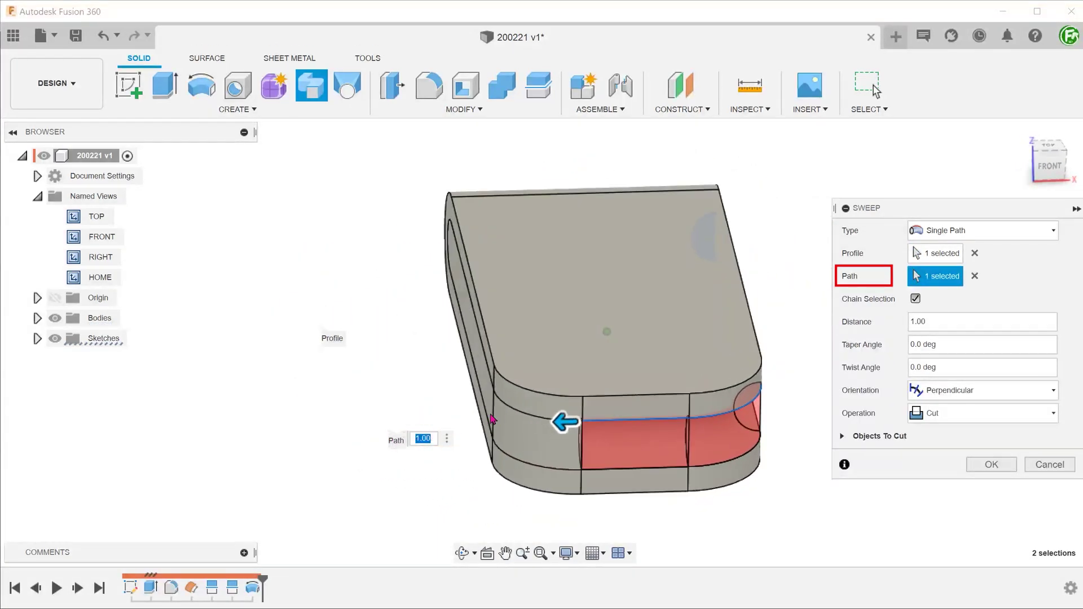
left_click(990, 465)
middle_click_drag(358, 452, 356, 451, "shift")
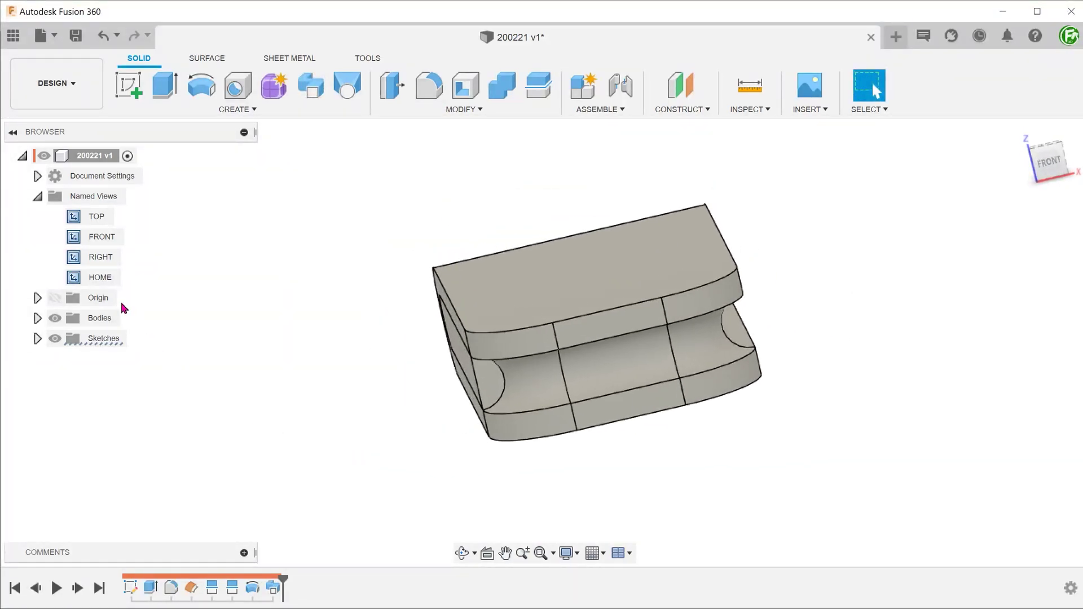
key("F6")
Mirror the Revolve2 slot feature across the vertical origin plane with the smir command.
type("smir")
left_click(259, 507)
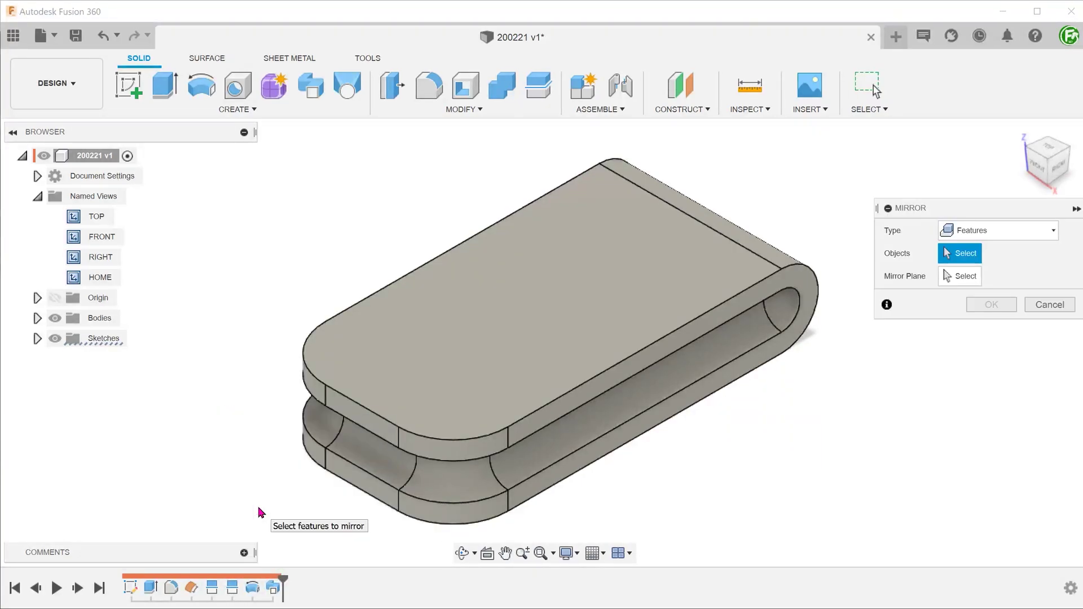
left_click(545, 450)
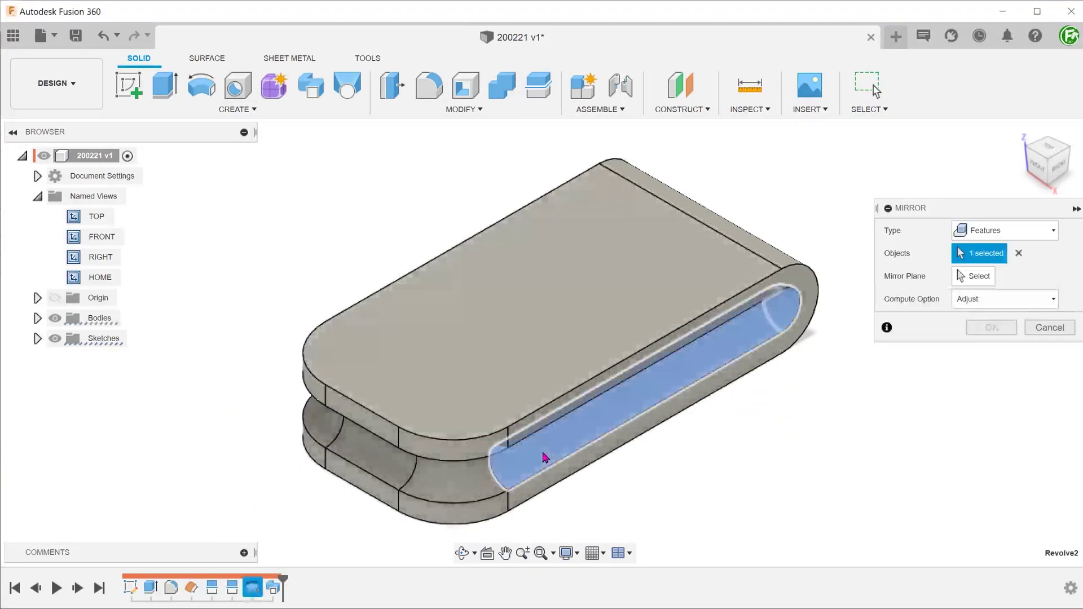
left_click(964, 278)
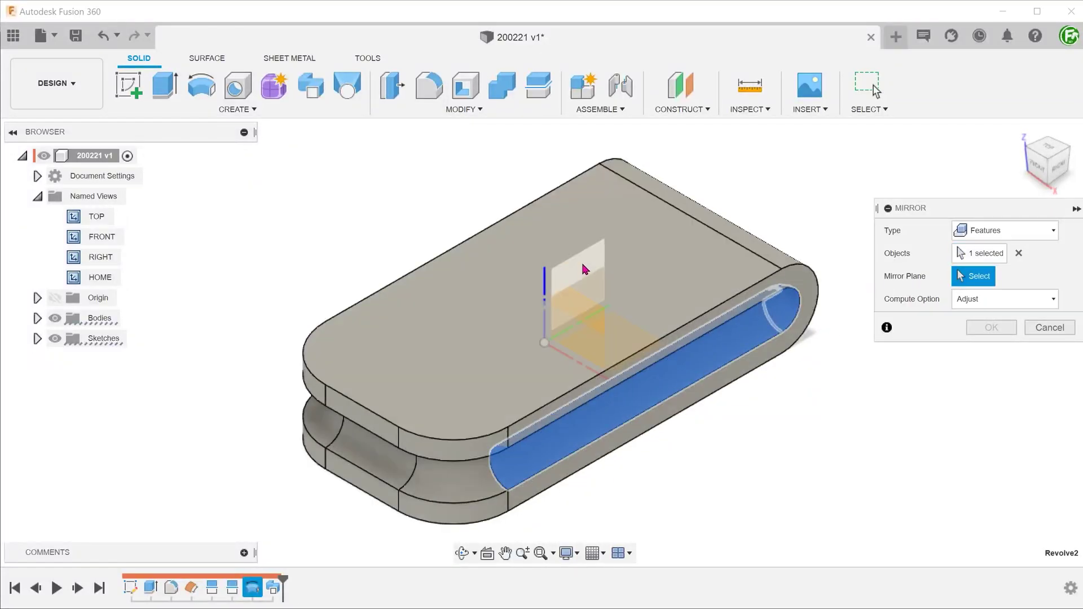
left_click(581, 270)
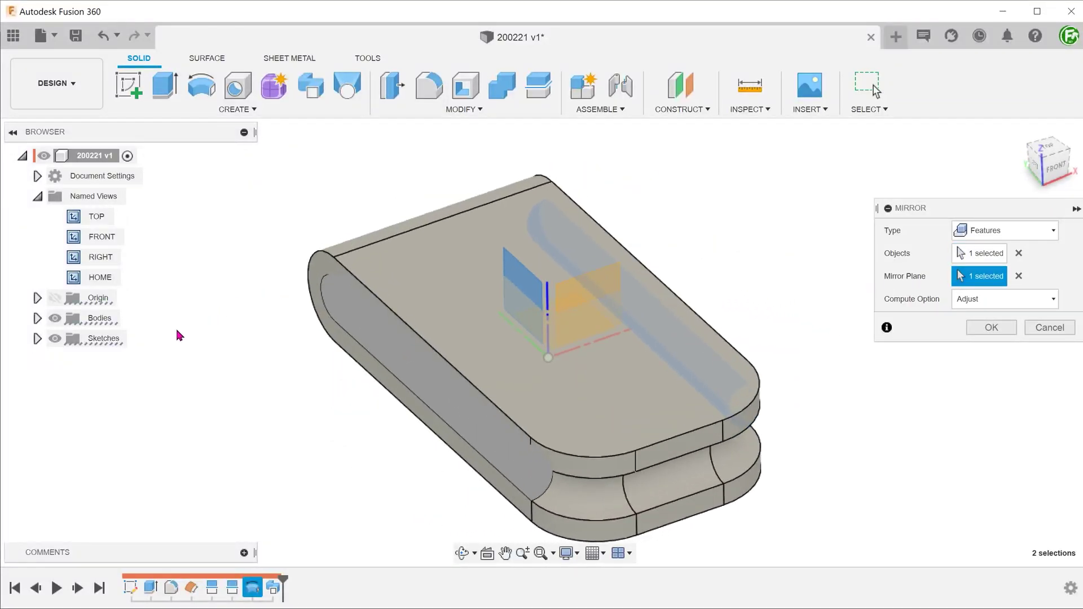
key("Return")
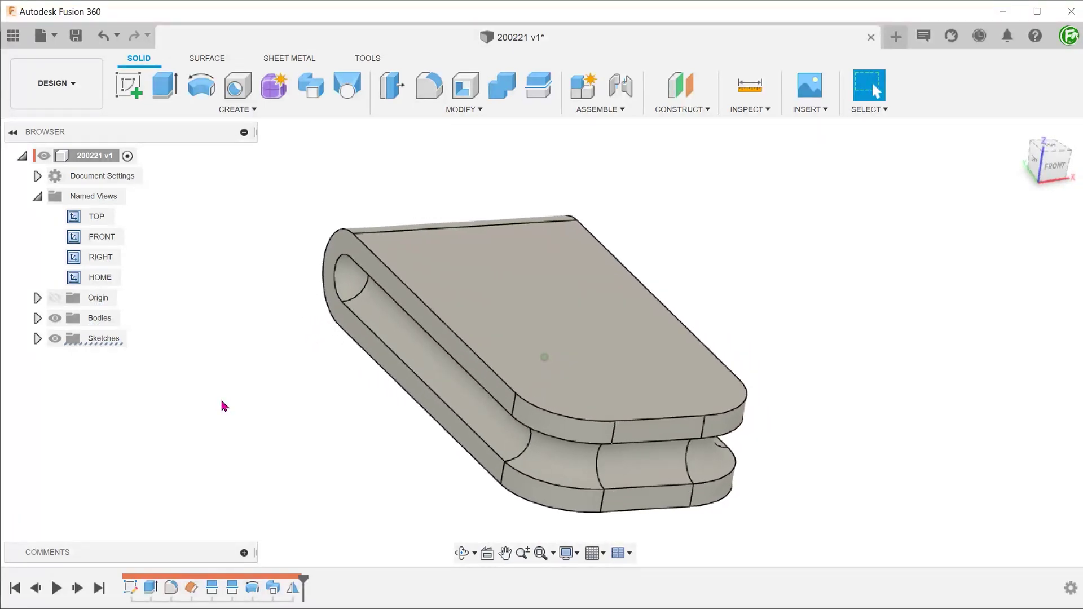
Fillet the 12 body edges with a 5 mm radius.
key("f")
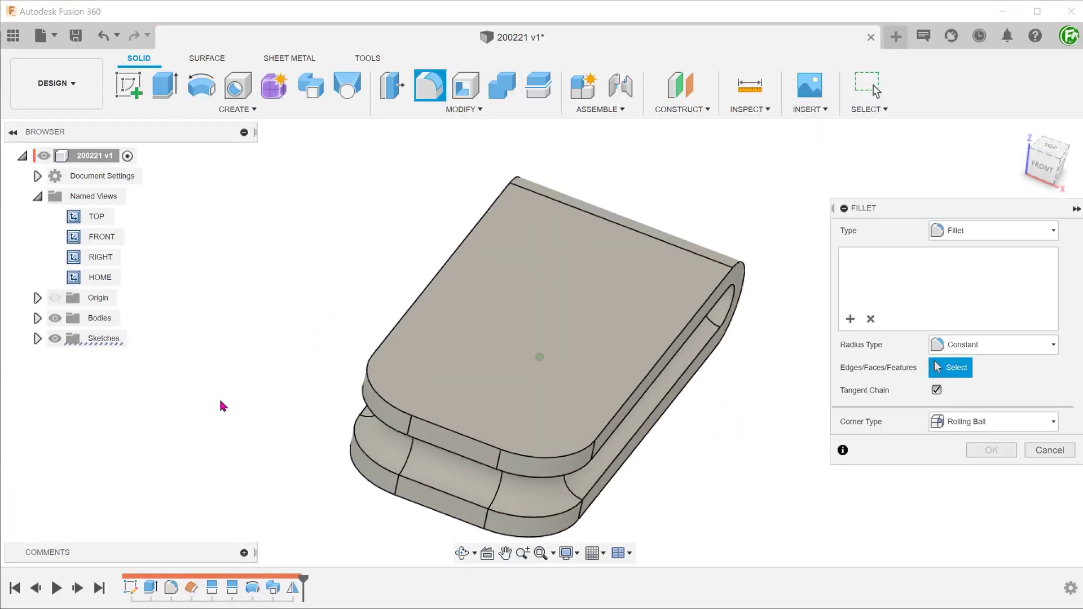
left_click(444, 452)
type("5")
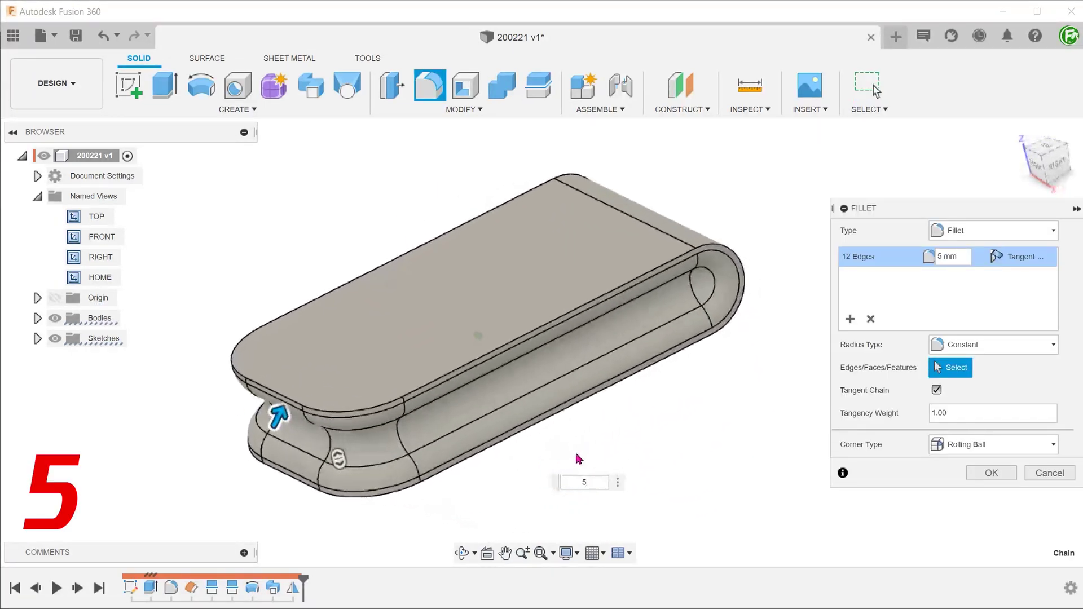
left_click(991, 473)
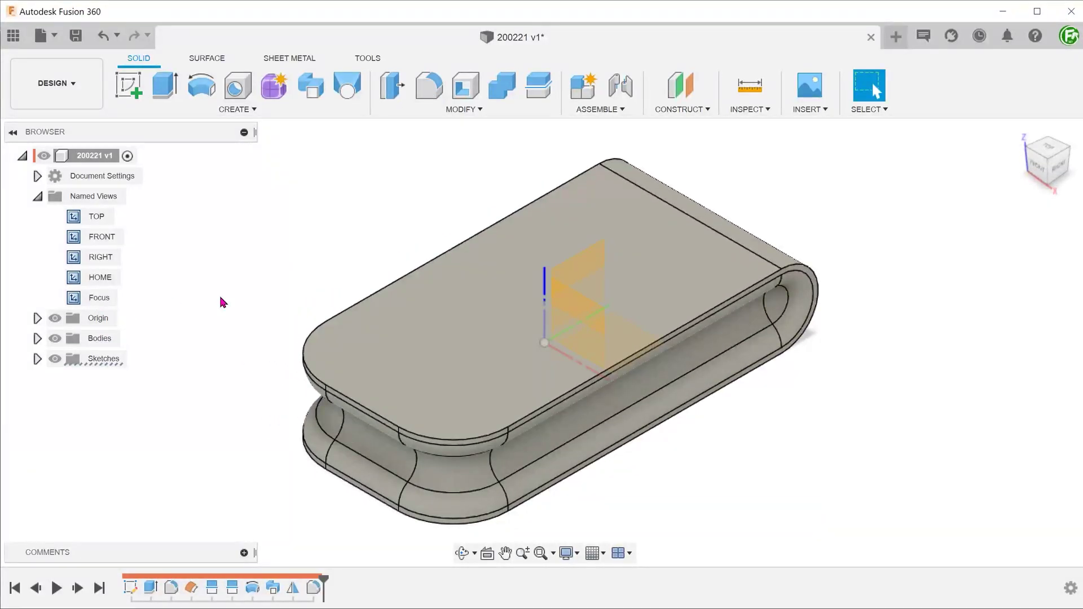
Start a new sketch on the XY plane.
left_click(619, 345)
left_click(626, 367)
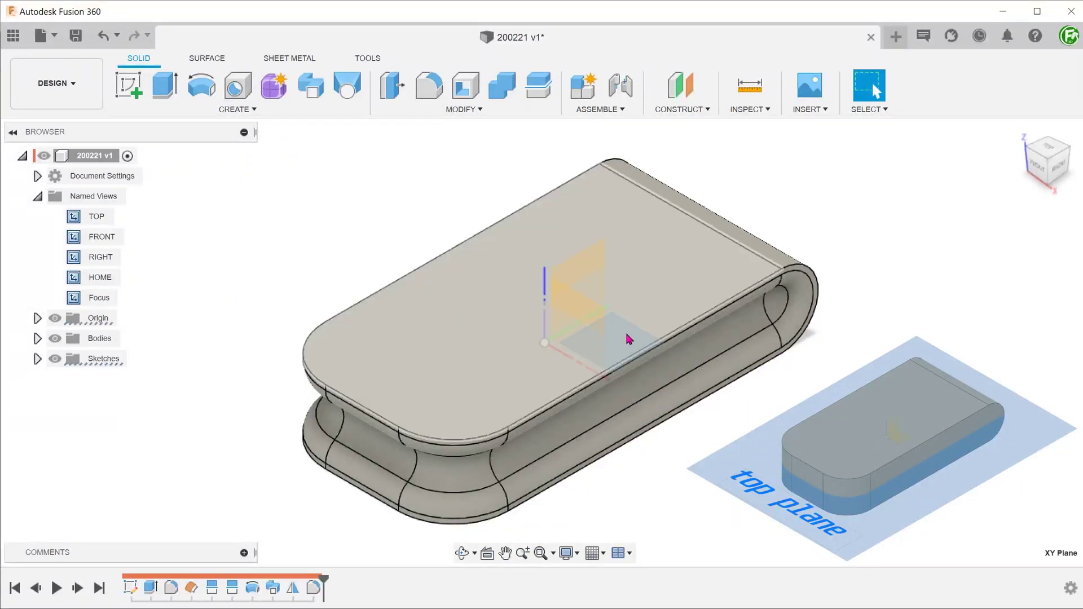
right_click(629, 339)
left_click(627, 427)
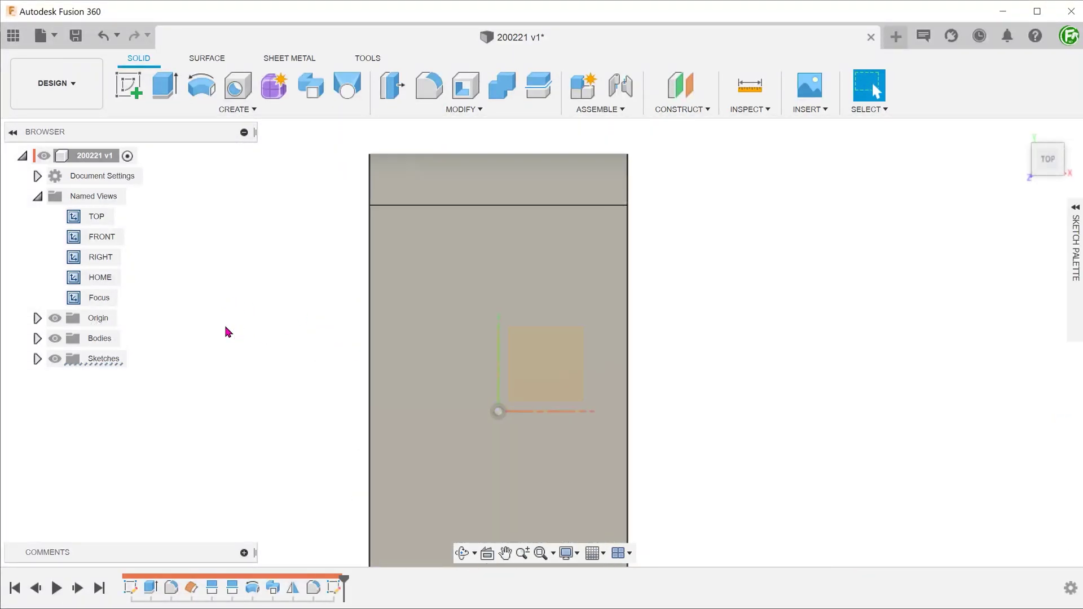
Intersect the outer rim, inner flat end and circular faces into the sketch from the Focus view.
left_click(194, 113)
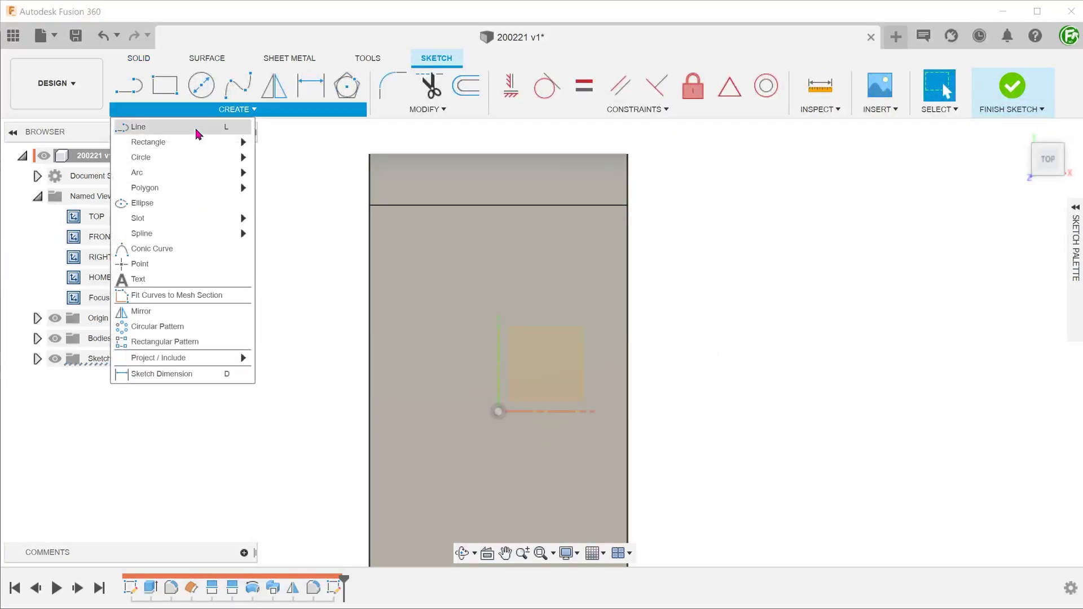
mouse_move(213, 358)
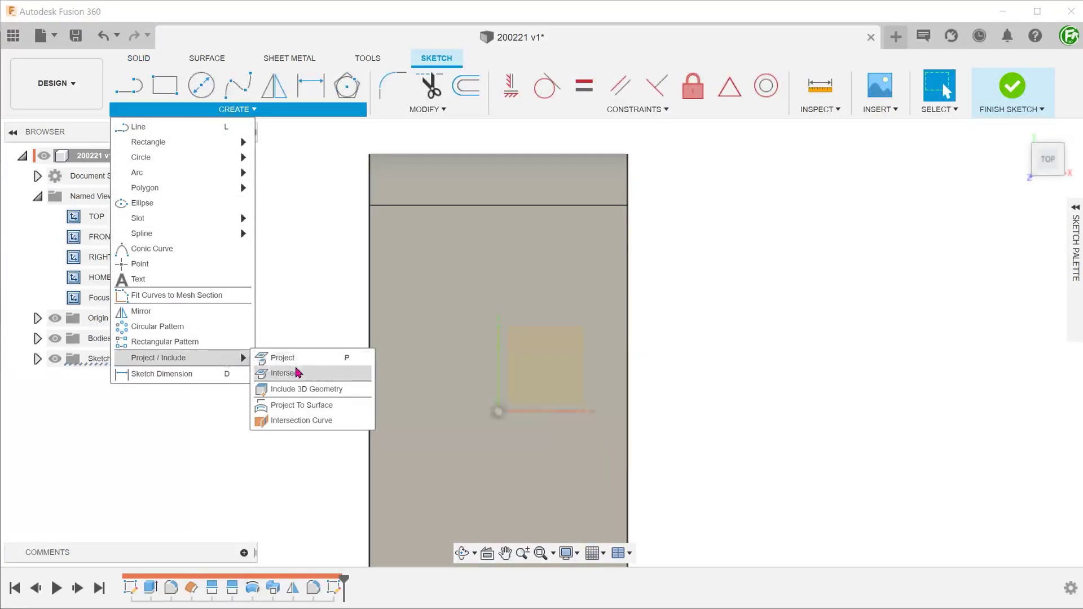
left_click(319, 375)
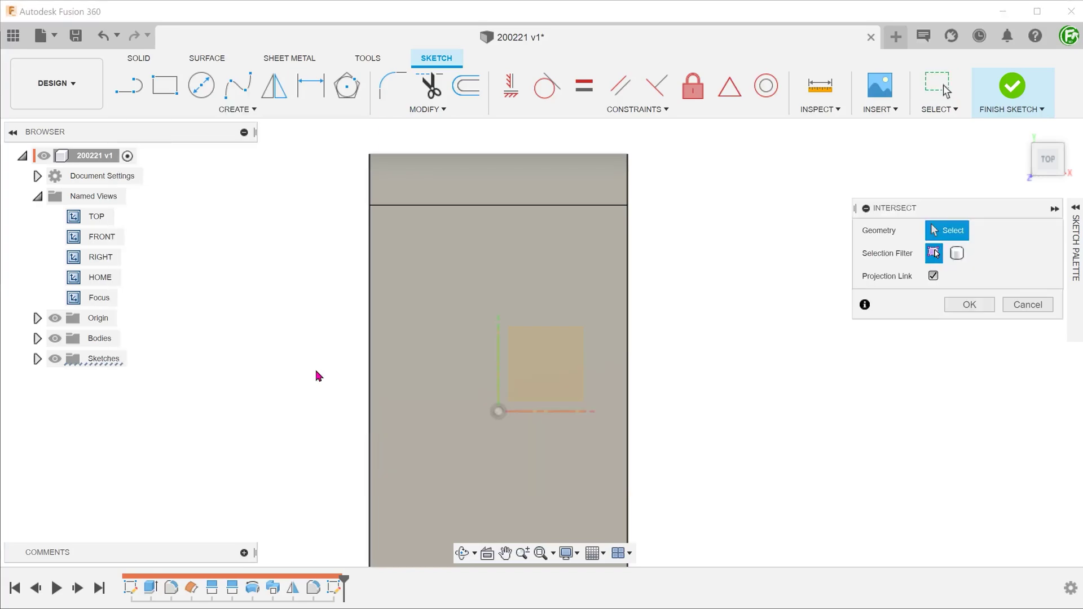
key("F6")
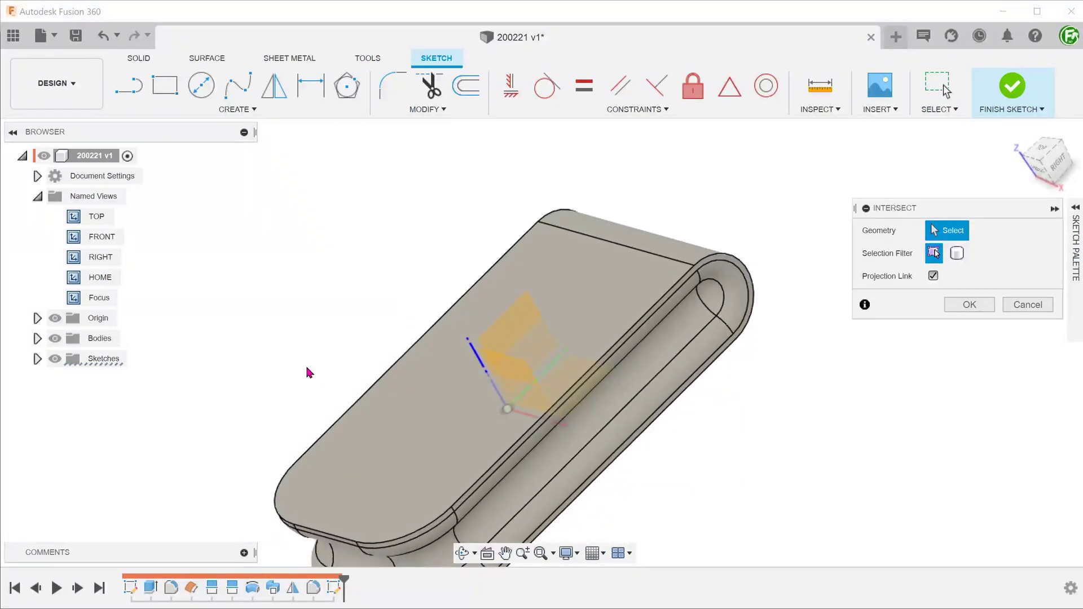
double_click(99, 300)
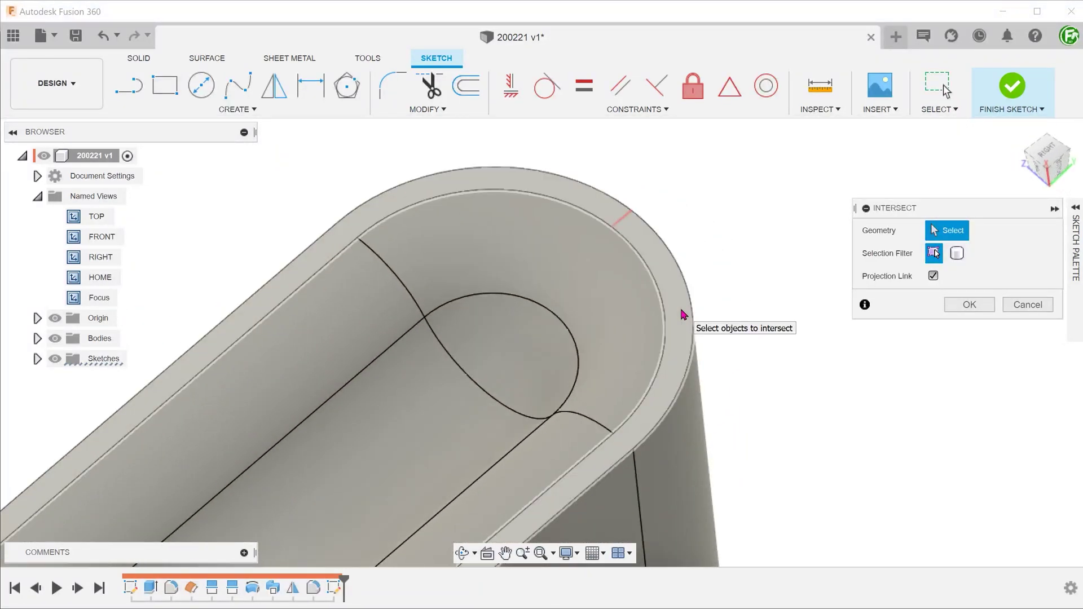
left_click(643, 233)
left_click(598, 267)
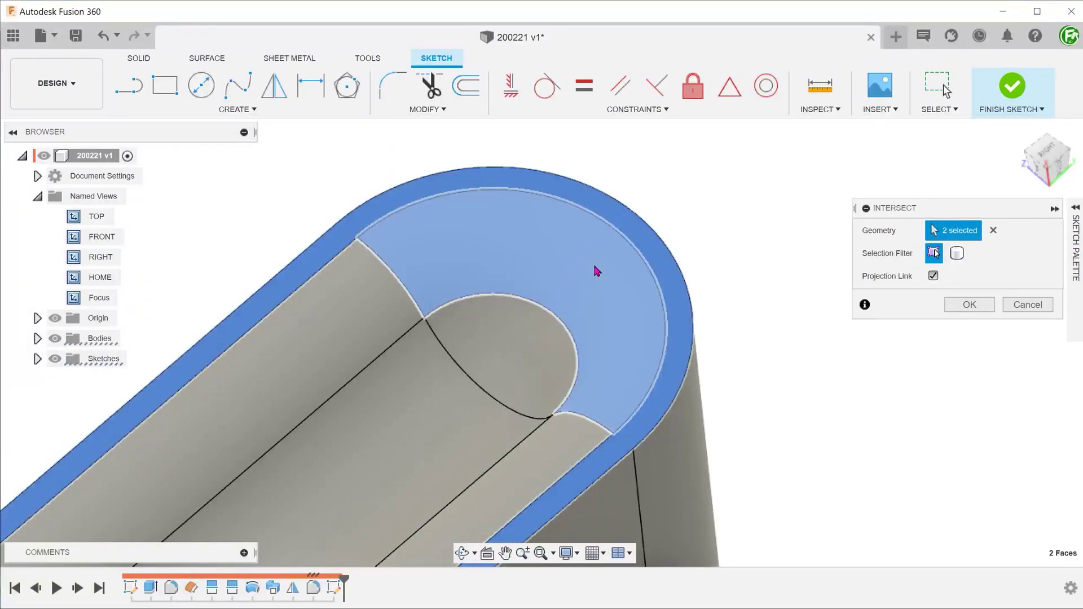
left_click(540, 359)
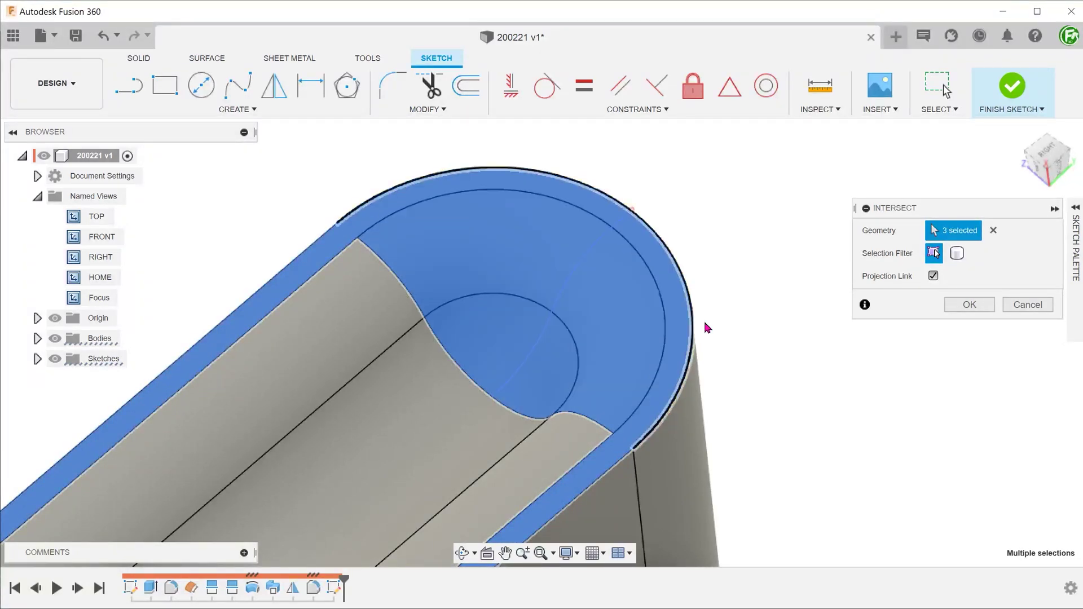
left_click(959, 305)
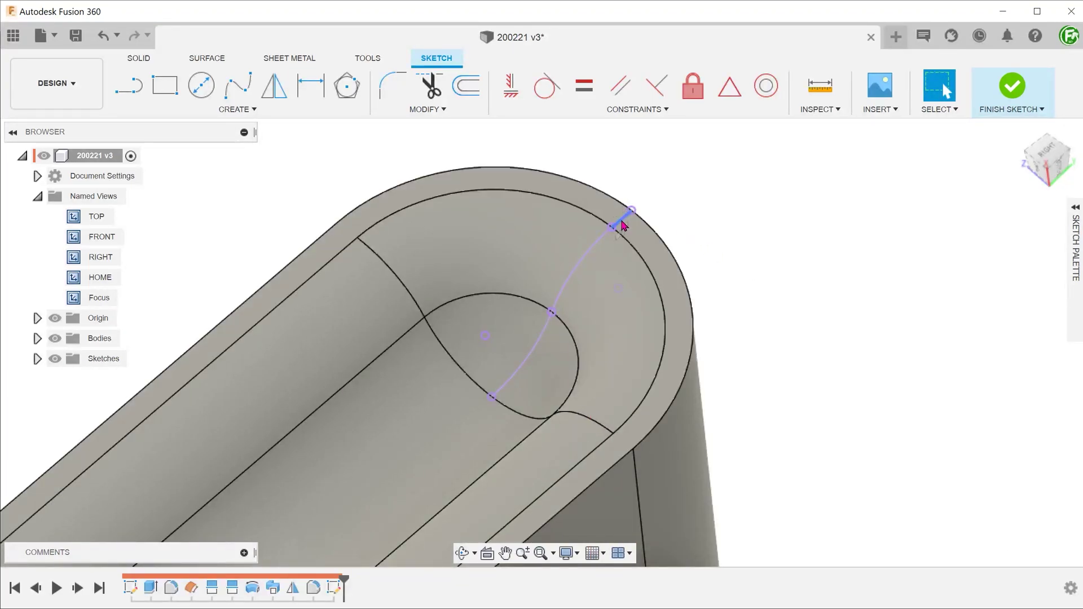
left_click(623, 226)
left_click(594, 252)
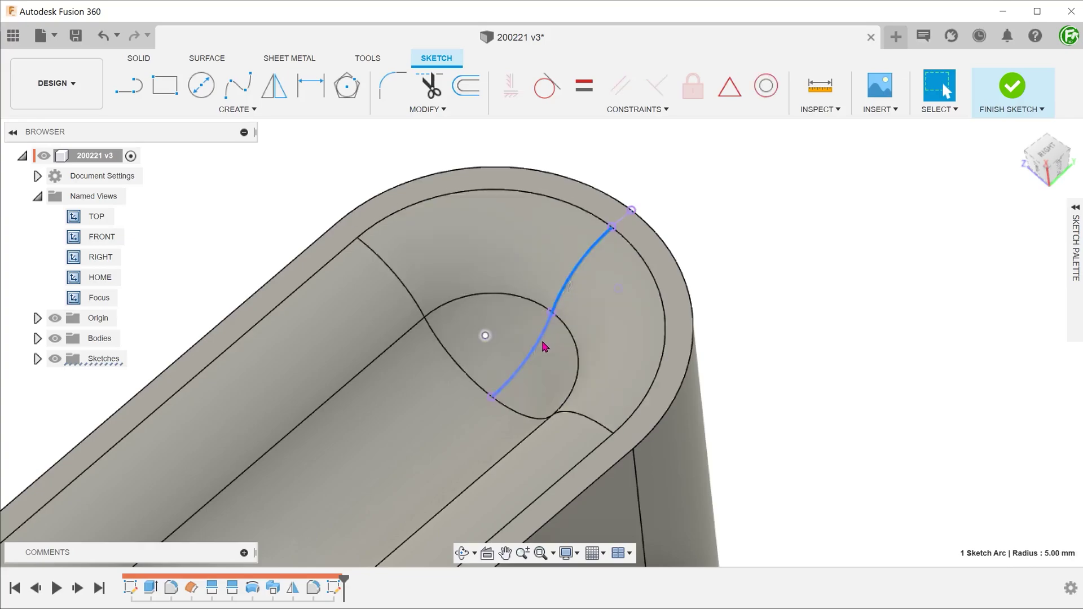
left_click(157, 301)
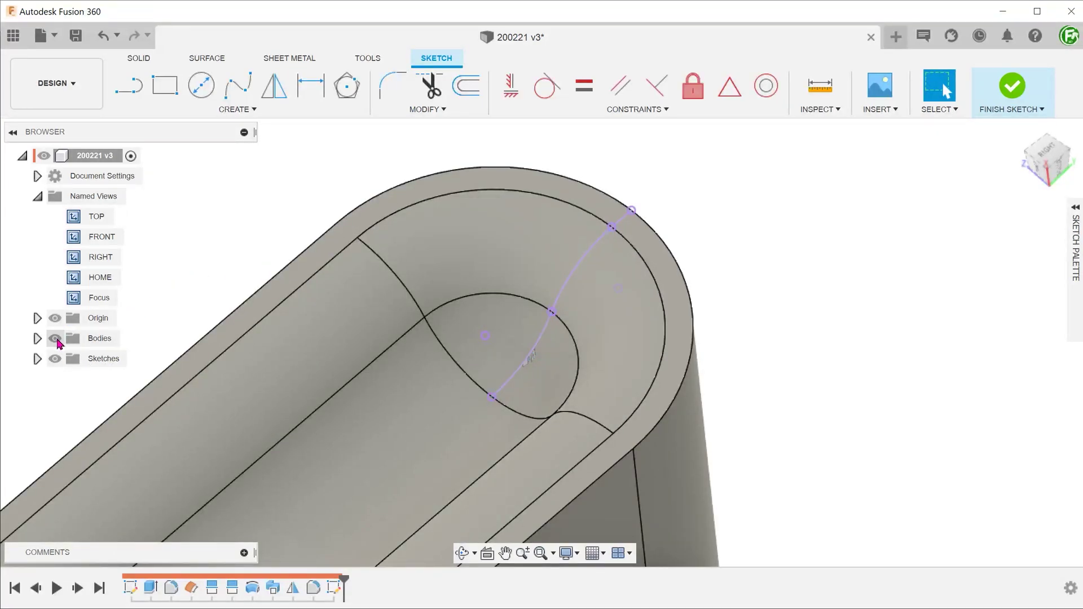
left_click(55, 338)
left_click(55, 339)
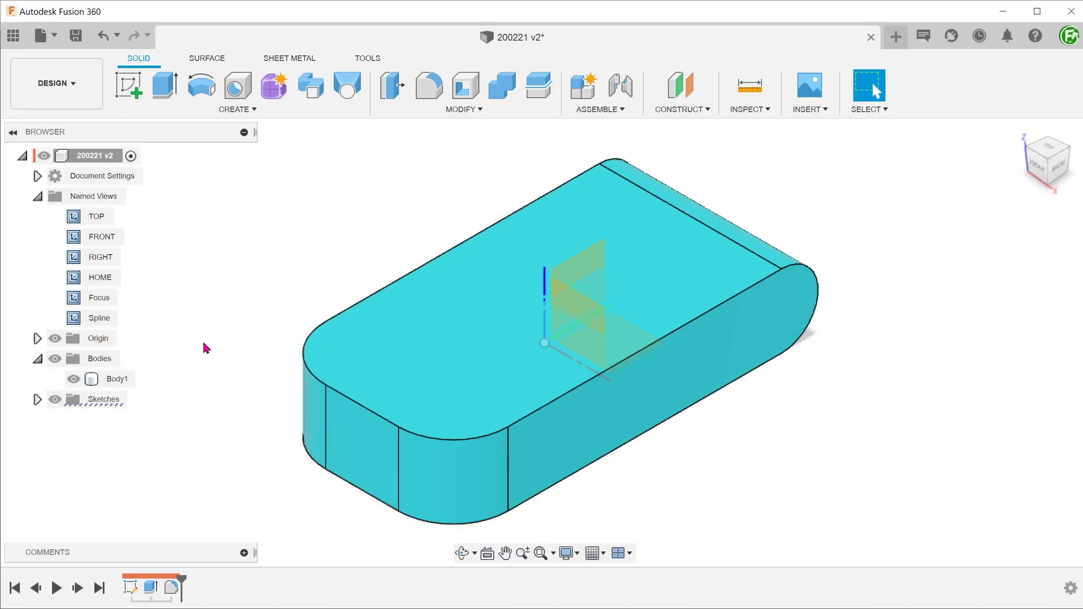
Select the XY plane beneath the body and bring up its context menu.
left_click_drag(621, 337, 639, 386)
right_click(626, 344)
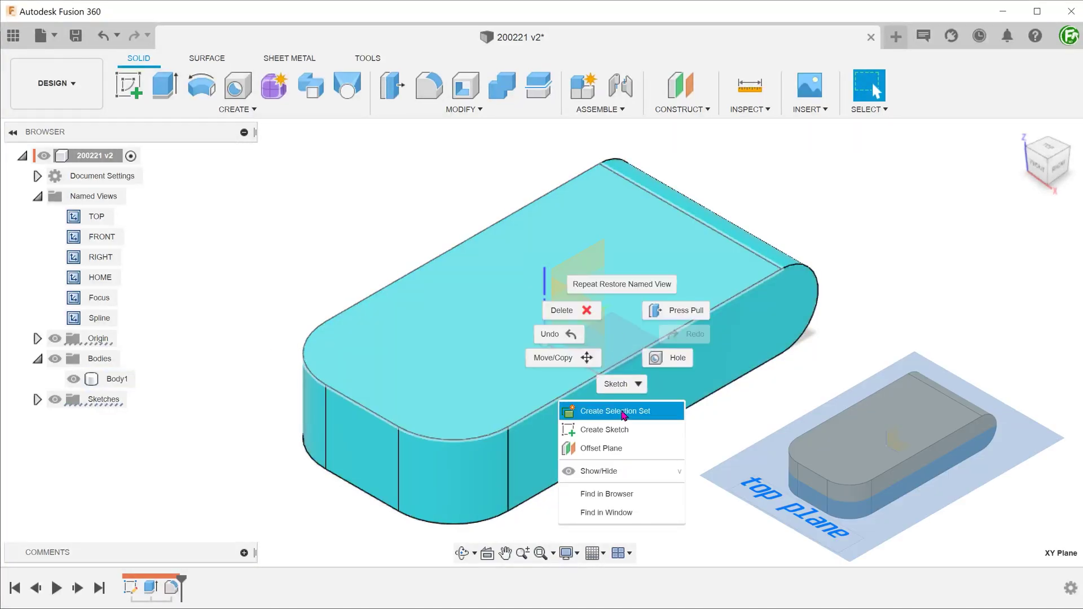
Create an XY-plane sketch and intersect the rounded end's top edge into it.
left_click(624, 431)
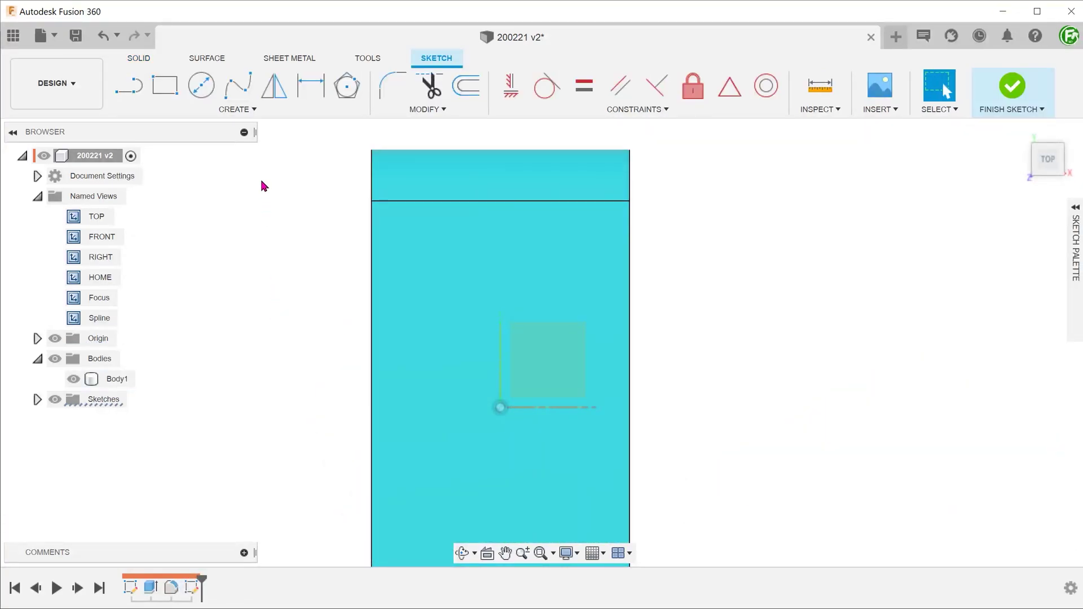
left_click(235, 108)
mouse_move(203, 360)
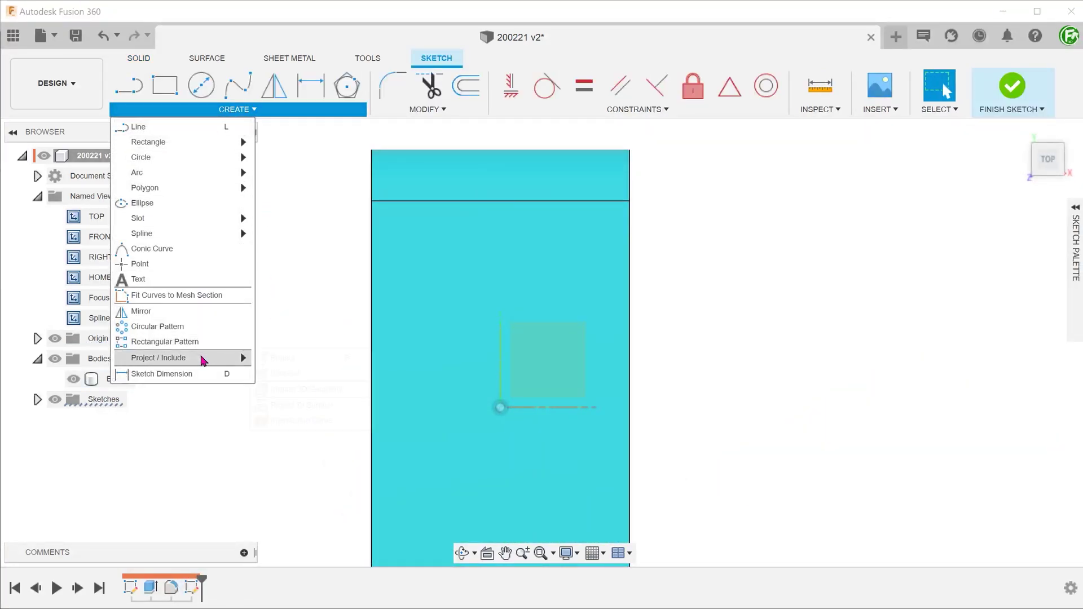
left_click(315, 375)
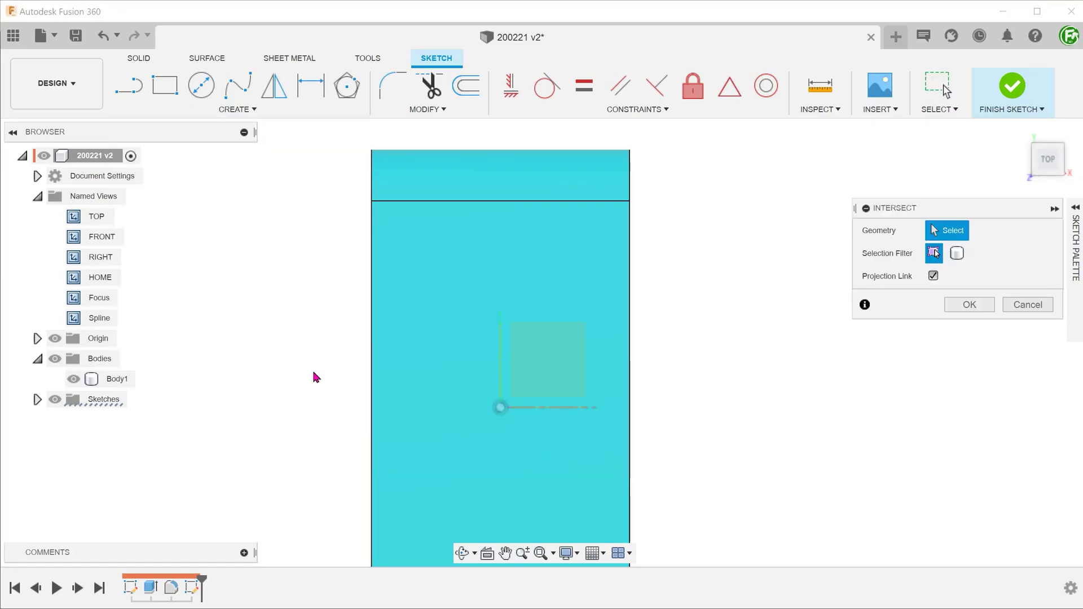
middle_click_drag(301, 375, 267, 368, "shift")
double_click(99, 298)
left_click(632, 212)
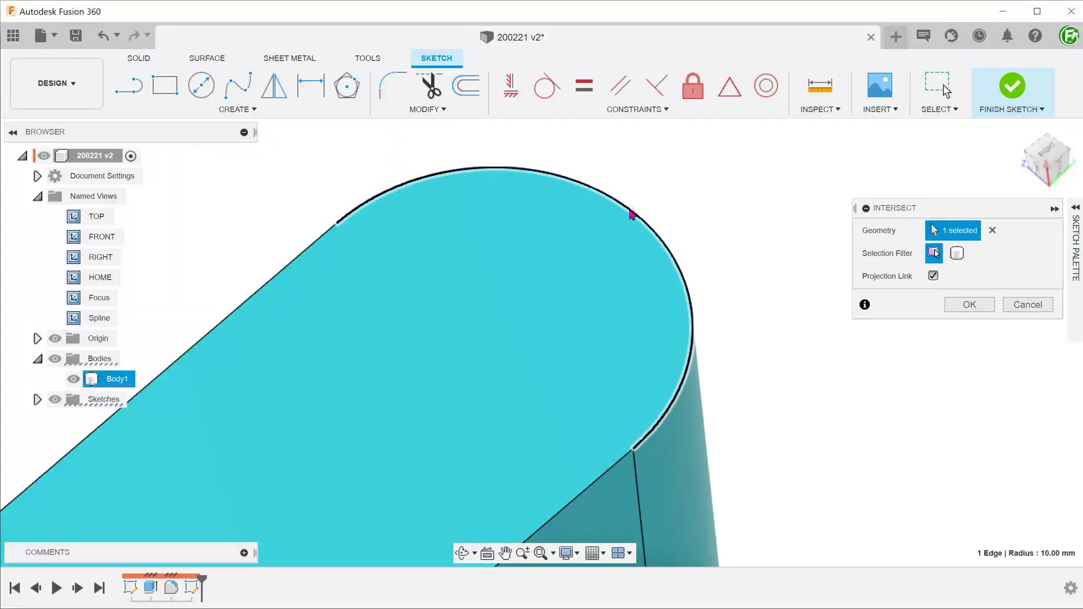
left_click(963, 304)
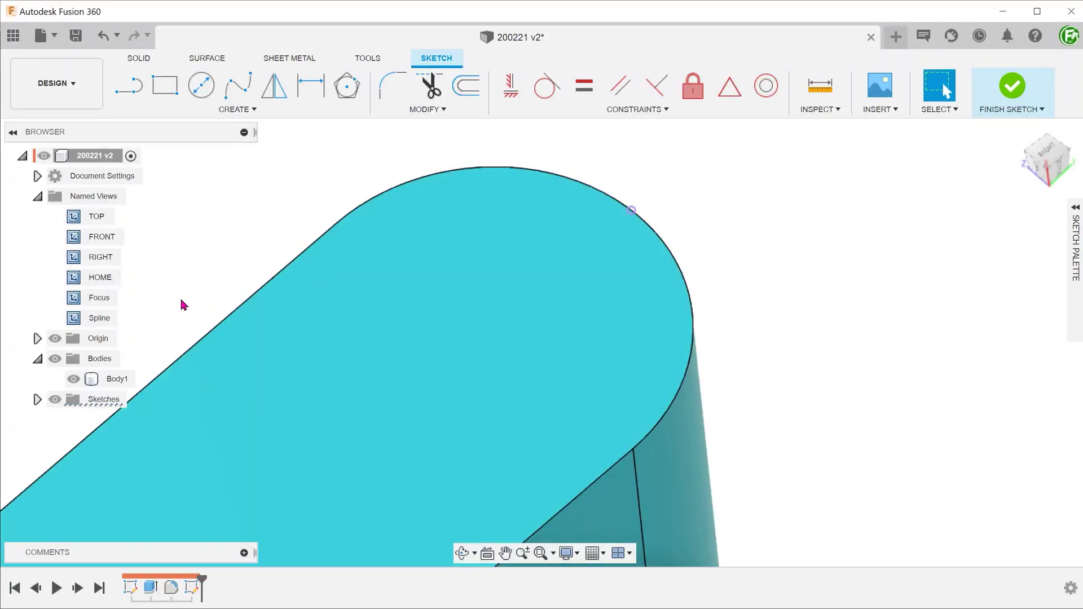
Toggle Body1's visibility to check the point, then switch to the saved Spline view.
left_click(74, 379)
left_click(74, 381)
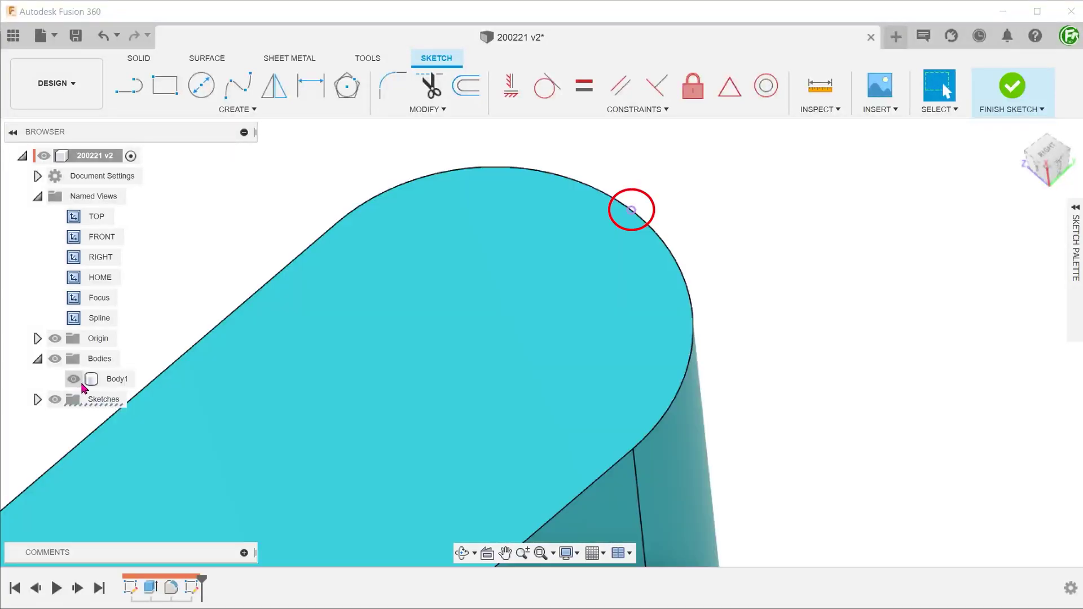
double_click(104, 317)
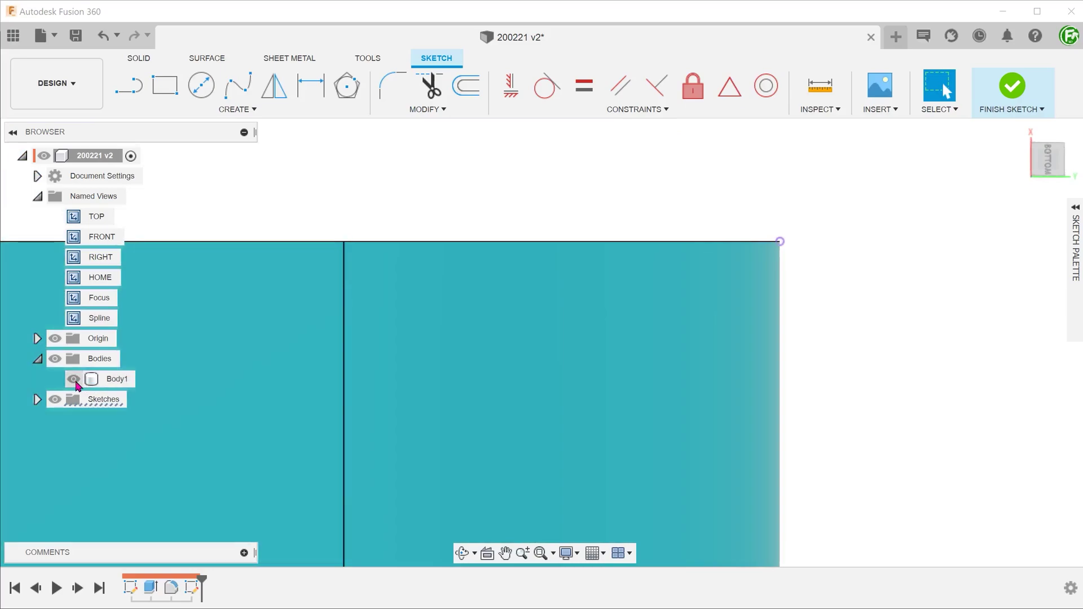
Hide Body1 and draw a two-point fit spline from the intersection point down-left.
left_click(74, 379)
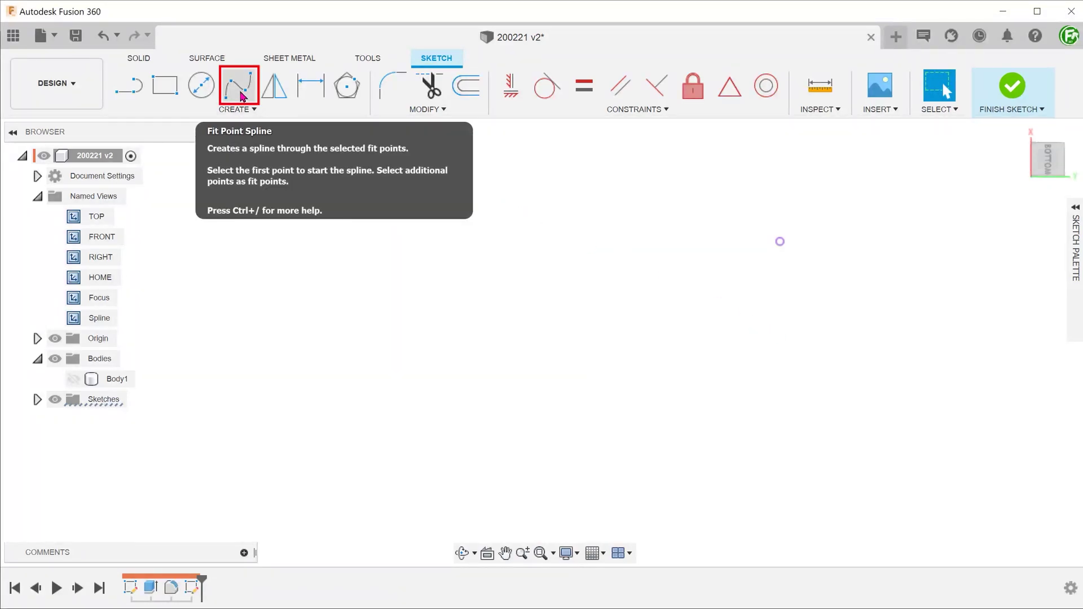
left_click(241, 96)
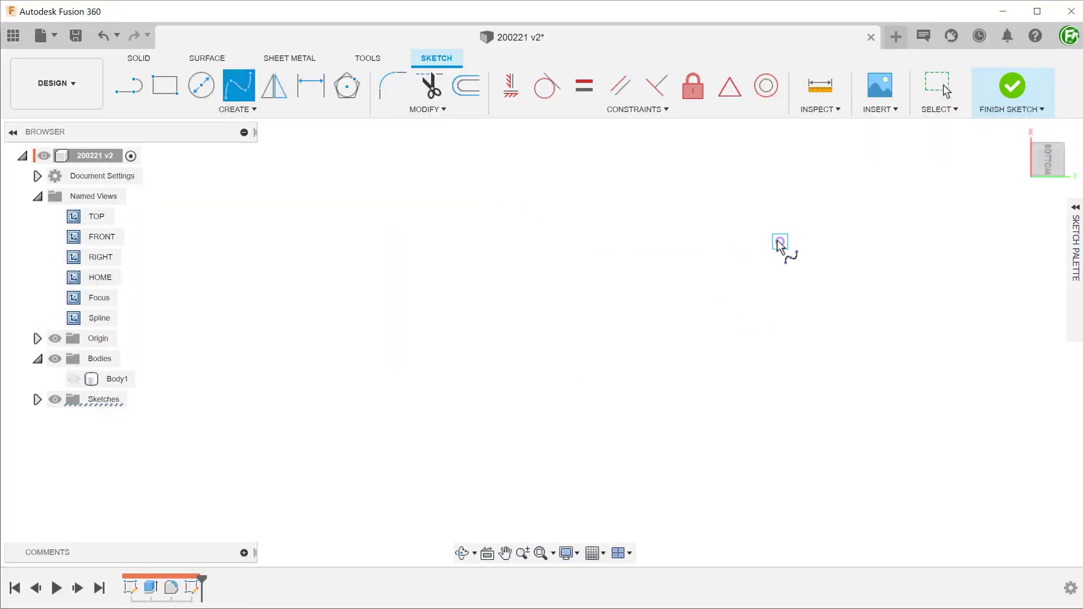
left_click(779, 240)
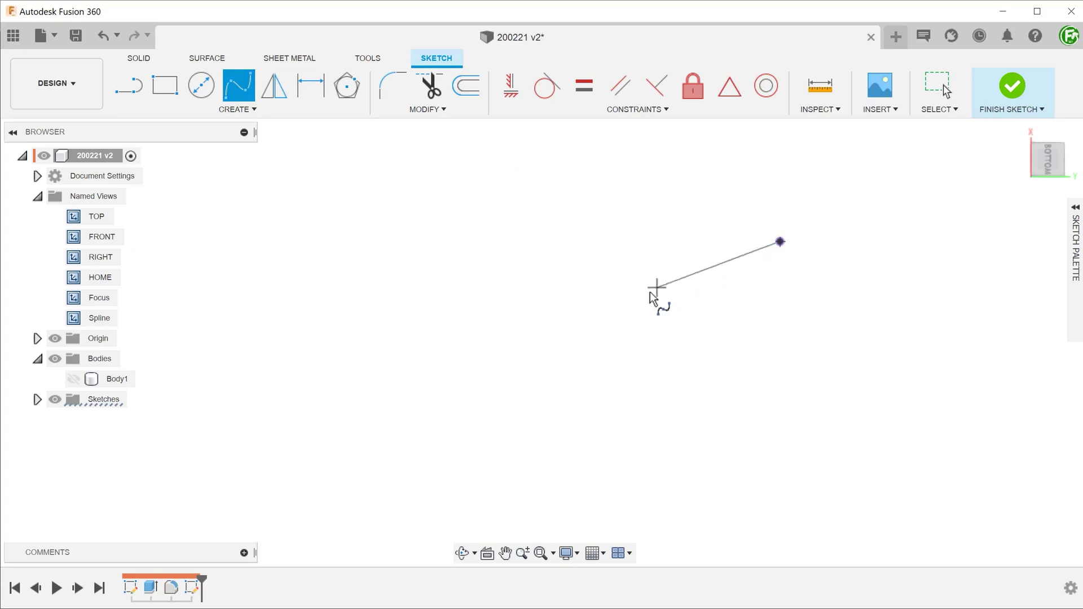
left_click(479, 370)
key("Return")
Dimension the spline's end points 5 mm apart vertically and 10 mm horizontally.
key("d")
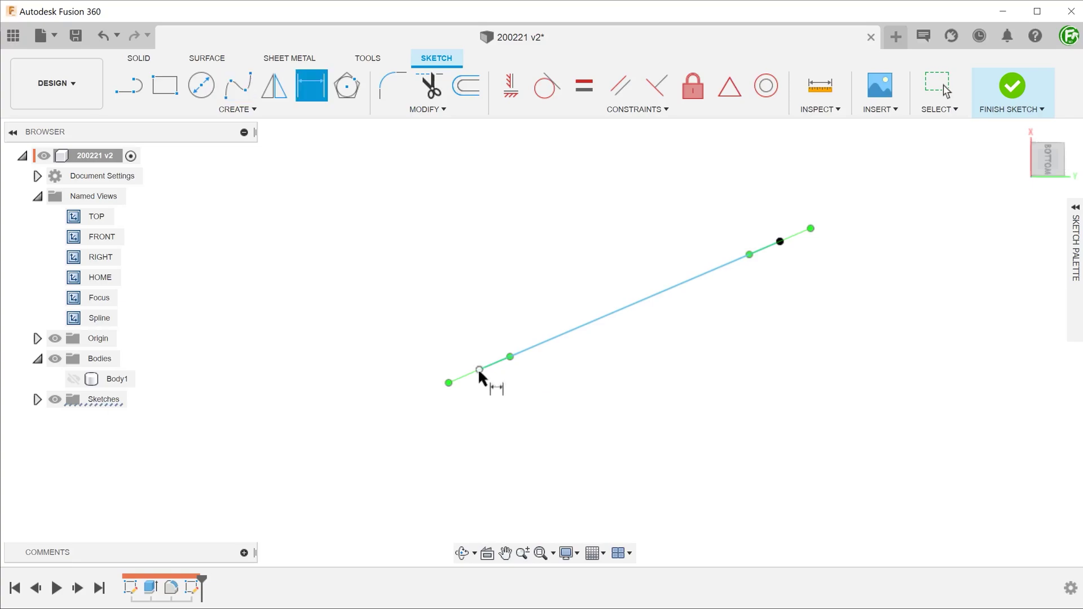
left_click(479, 370)
left_click(779, 241)
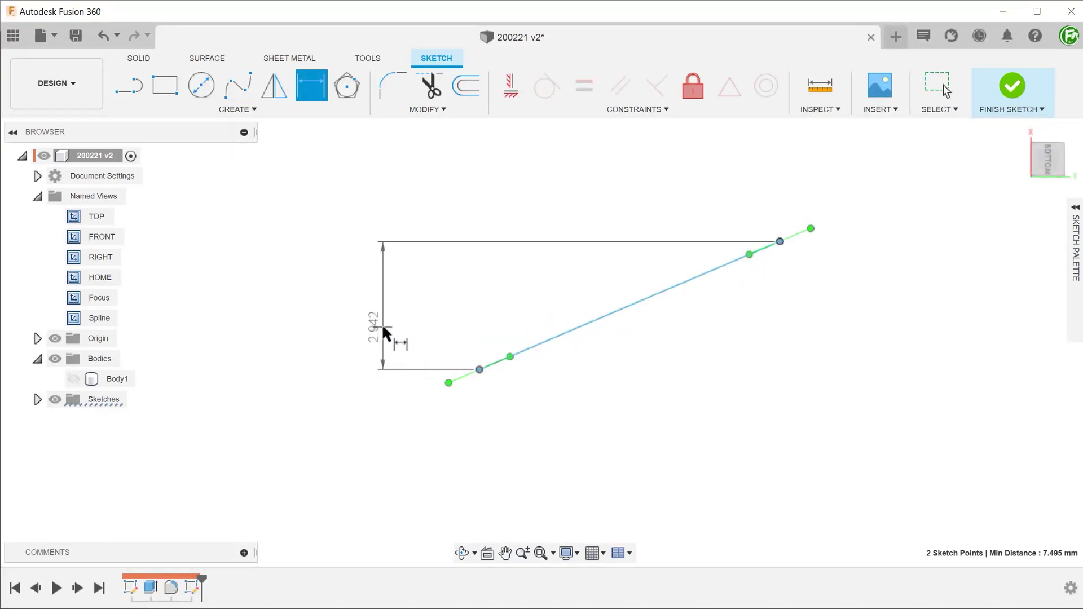
left_click(384, 333)
type("5")
key("Return")
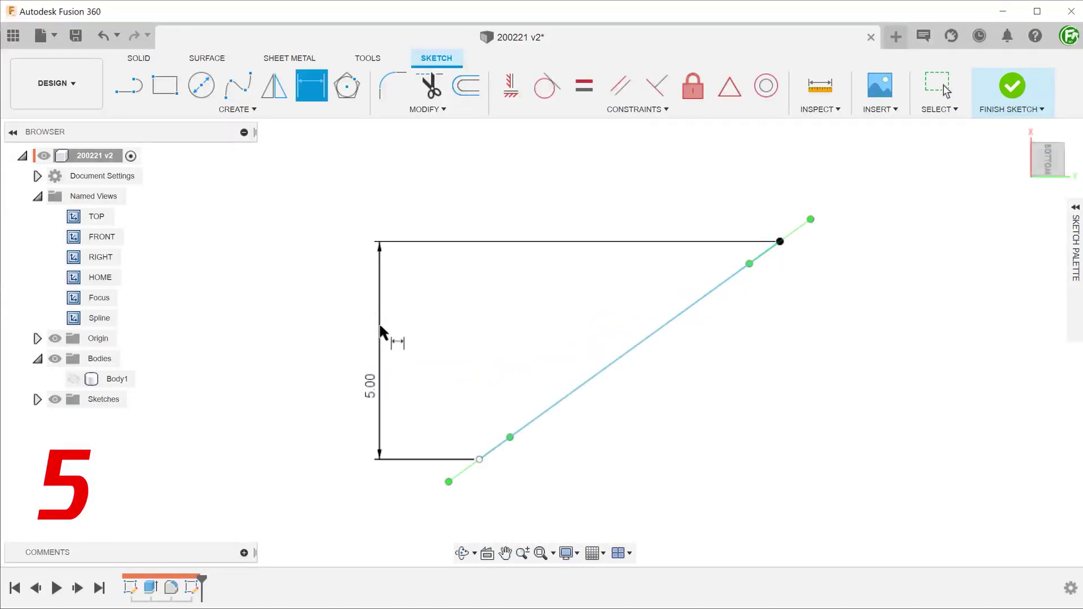
left_click(480, 459)
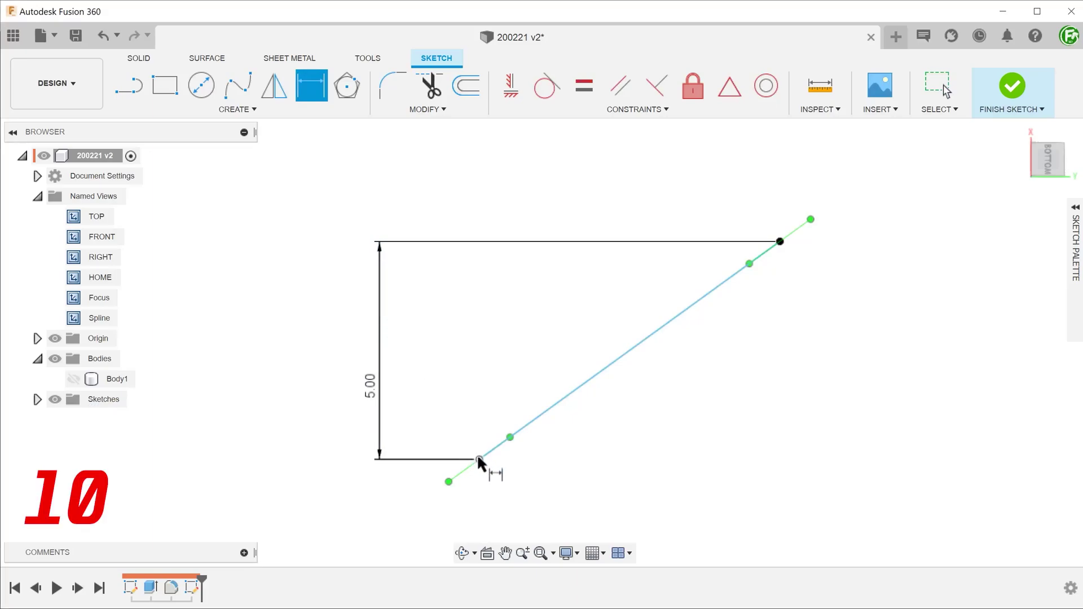
left_click(780, 242)
left_click(647, 201)
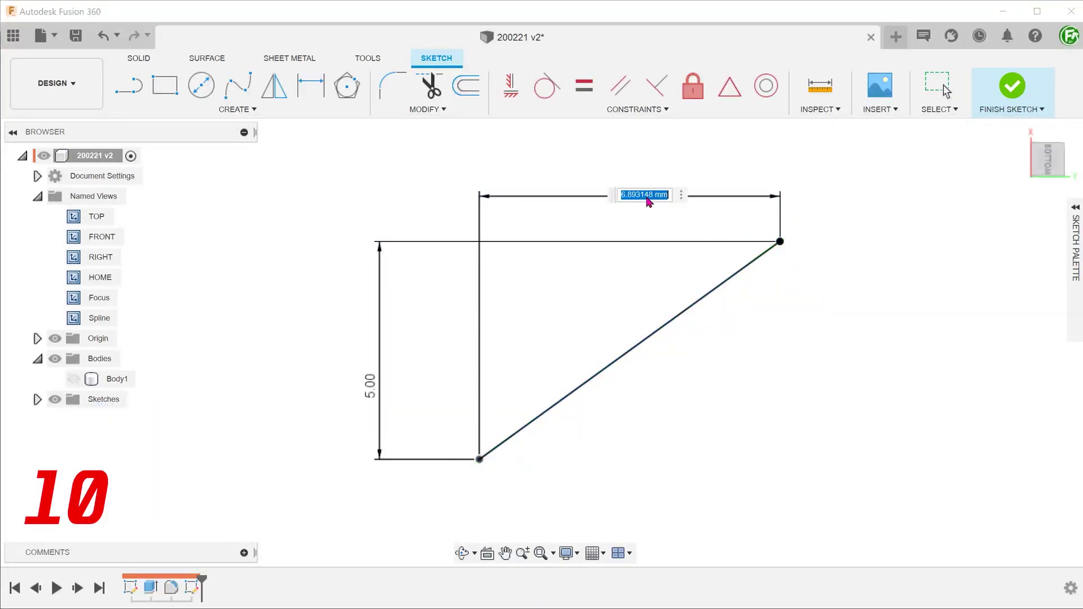
key("Return")
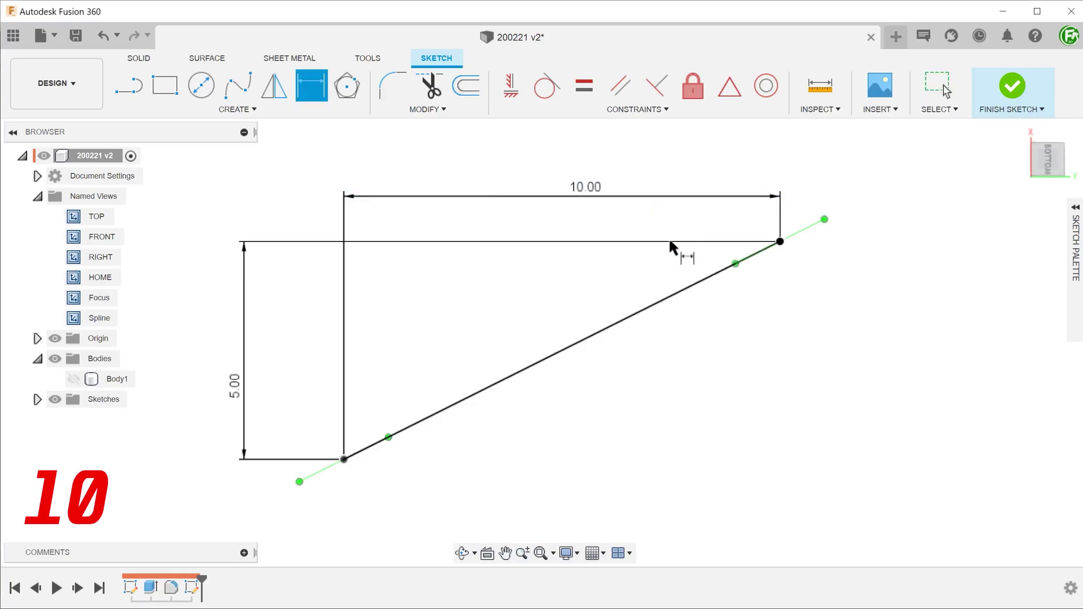
Drag the spline's end tangent handles to shape a rough S-curve.
key("Escape")
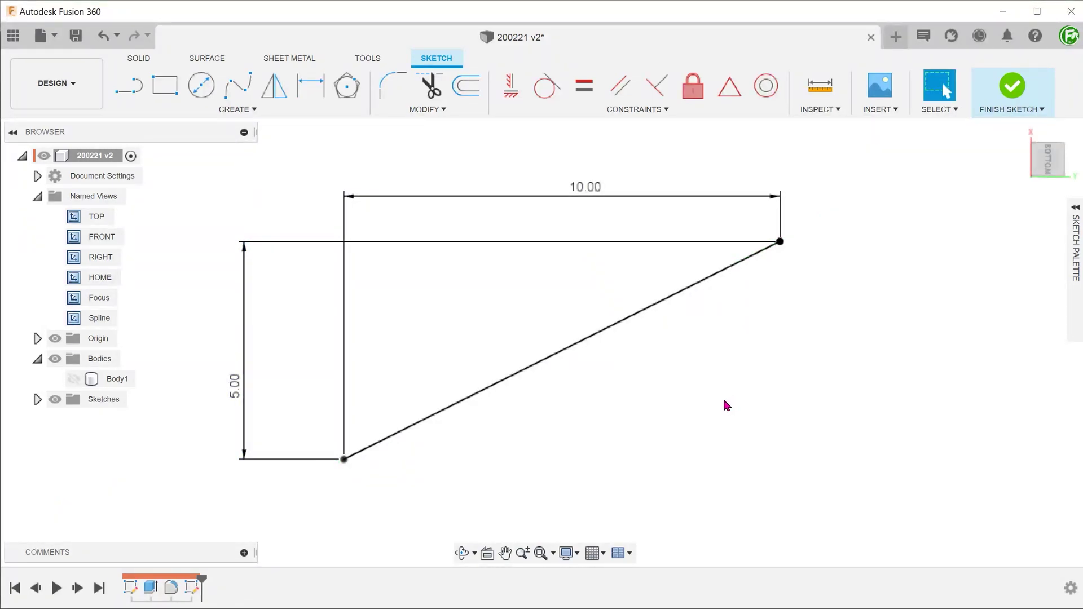
left_click(344, 459)
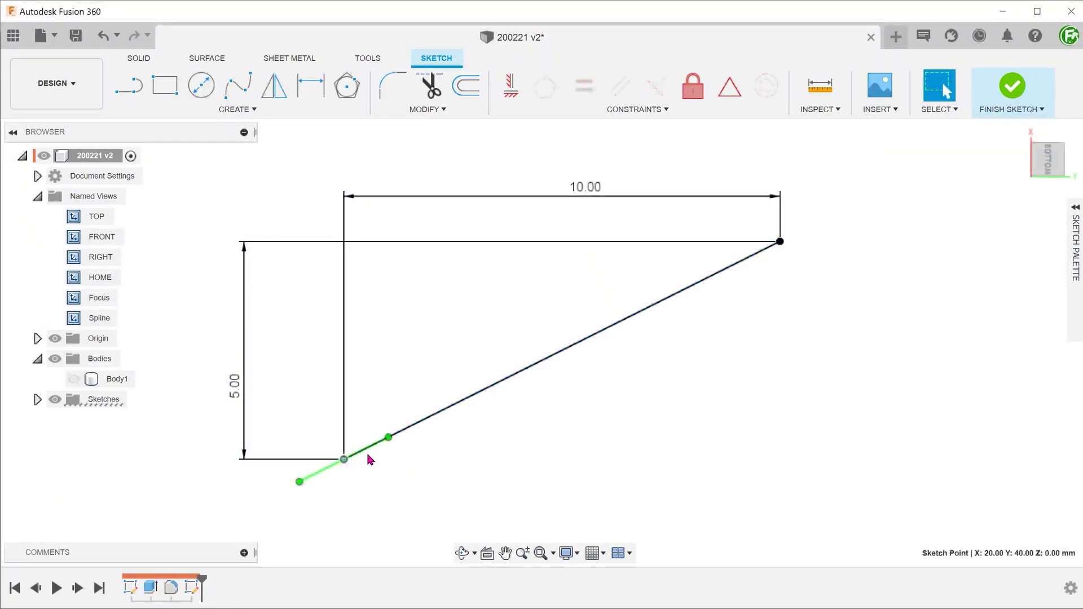
left_click_drag(389, 438, 404, 461)
left_click(780, 242)
left_click_drag(743, 275, 696, 242)
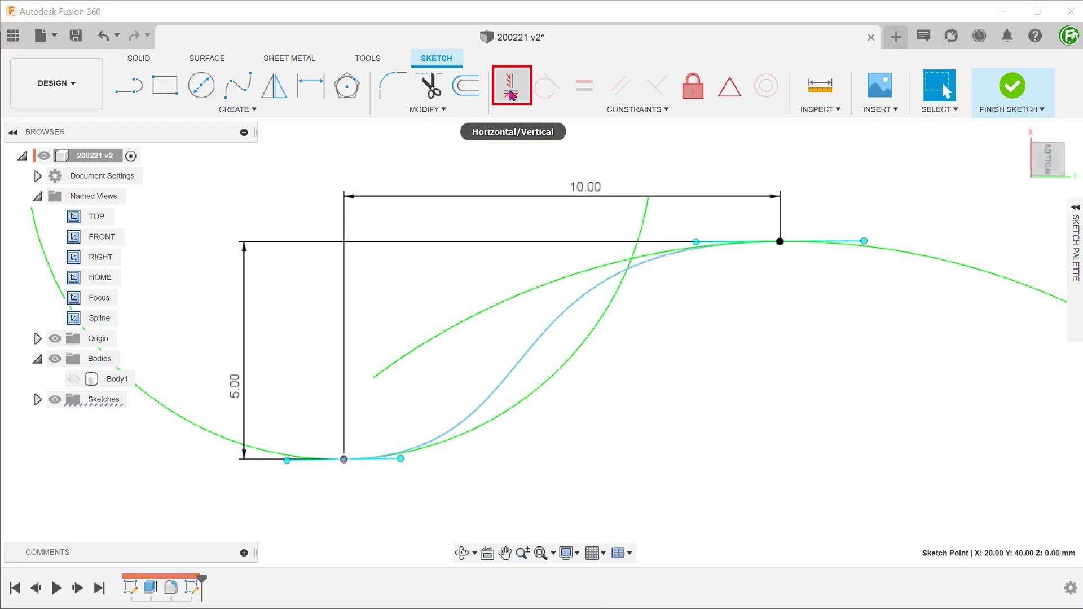
Constrain both tangent handles horizontal and adjust their lengths.
left_click(511, 95)
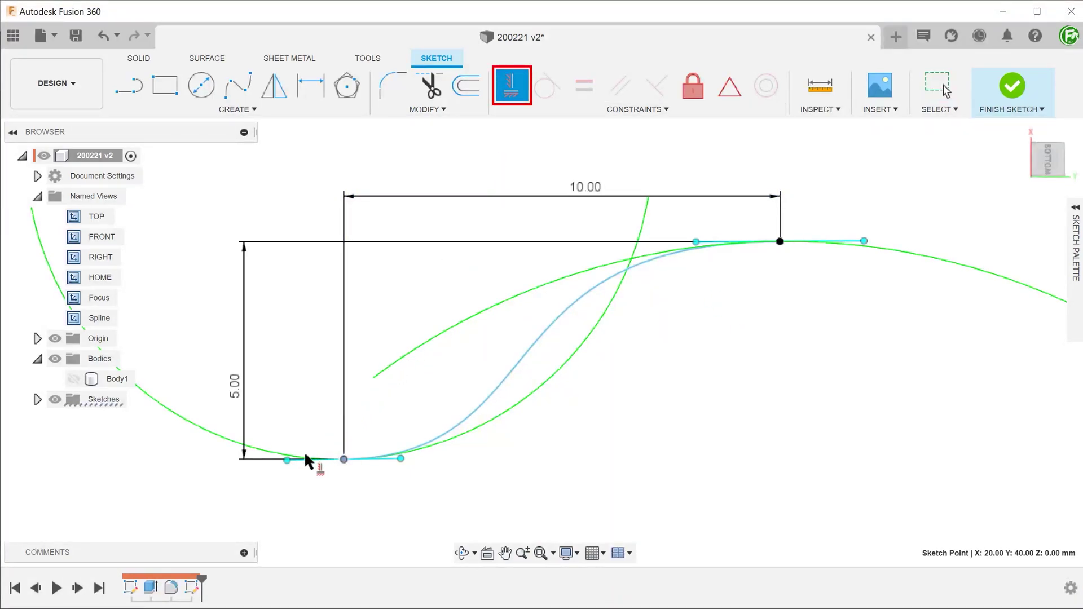
left_click(289, 456)
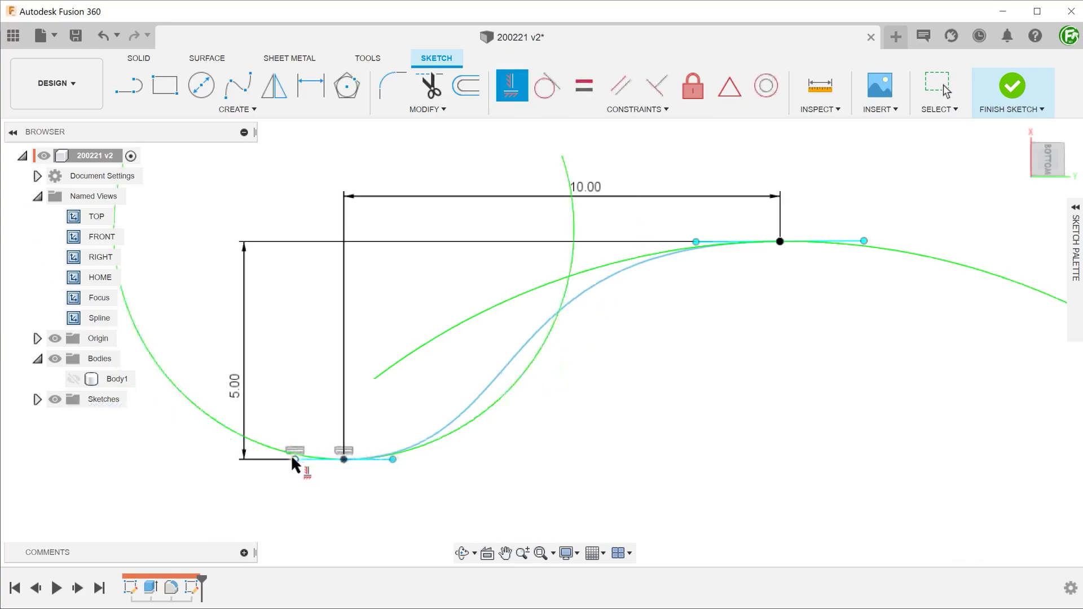
left_click(714, 244)
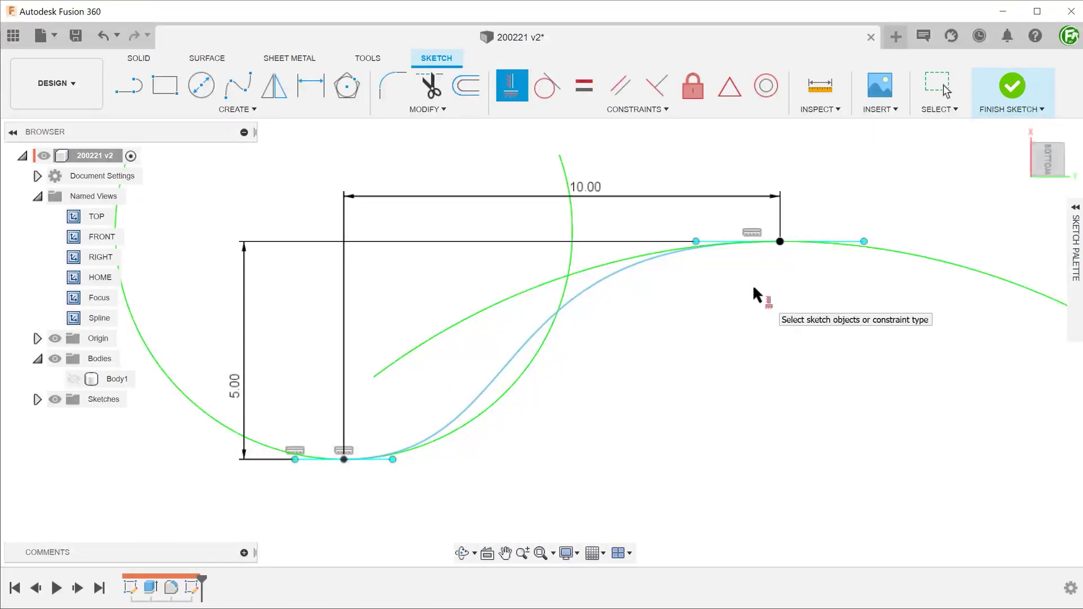
key("Escape")
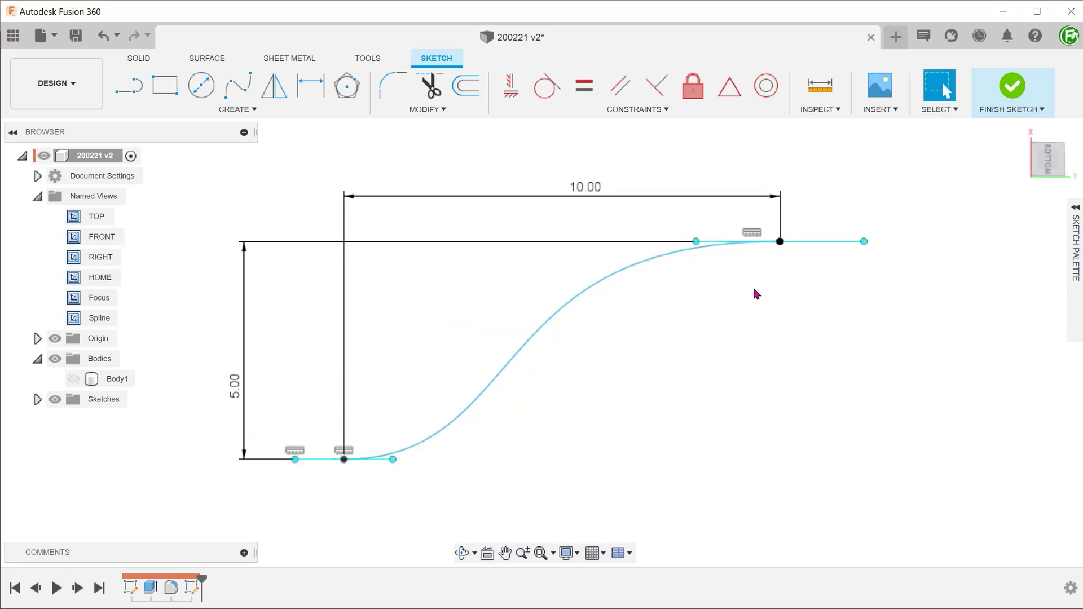
left_click_drag(864, 241, 842, 249)
left_click_drag(389, 462, 406, 459)
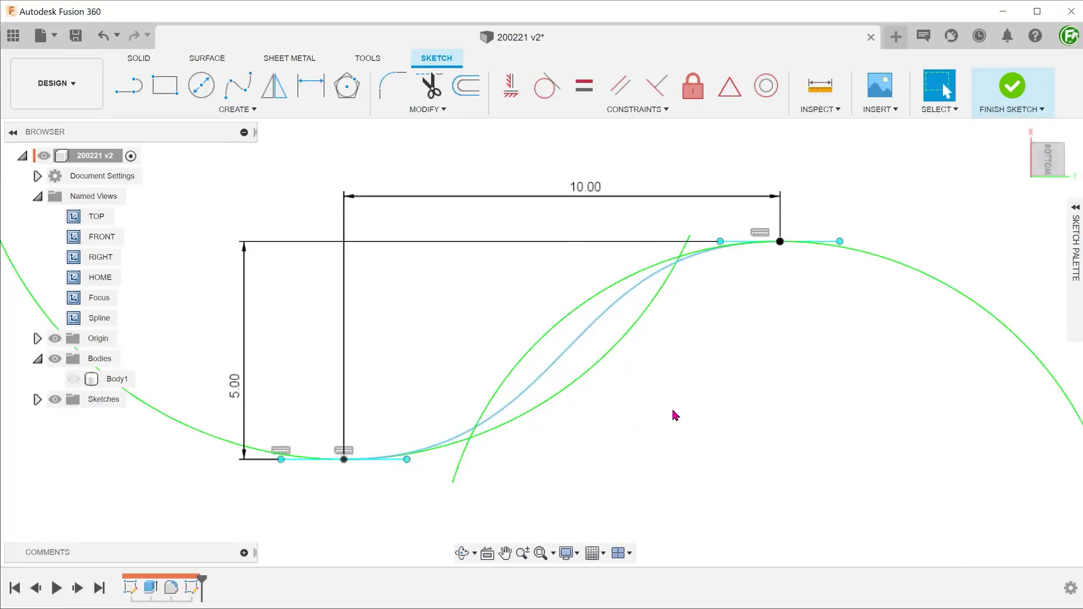
Apply an Equal constraint so both tangent handles have the same length.
left_click(587, 96)
left_click(735, 243)
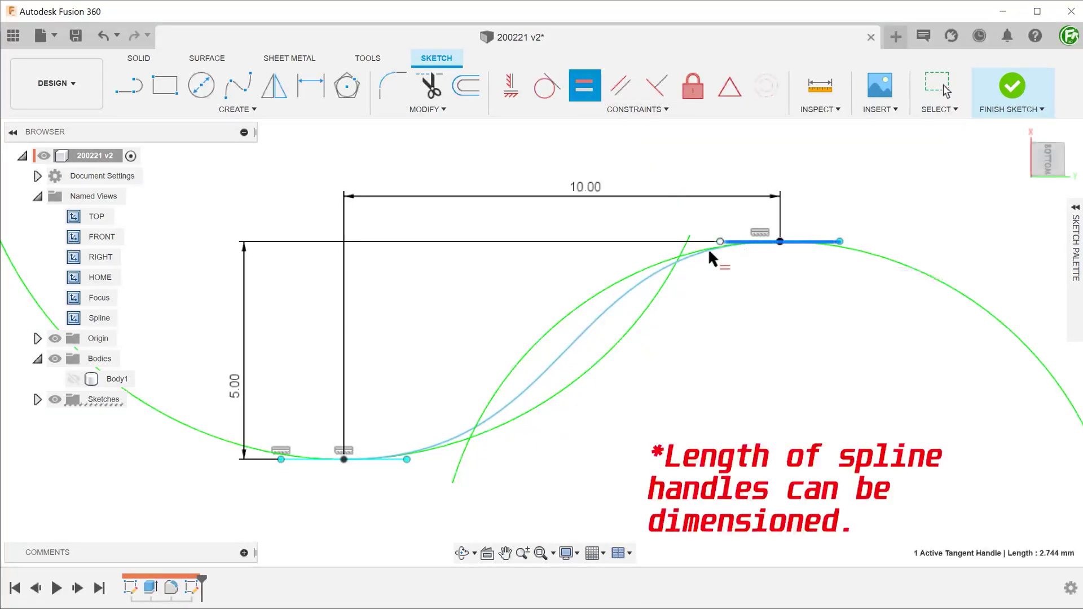
left_click(380, 455)
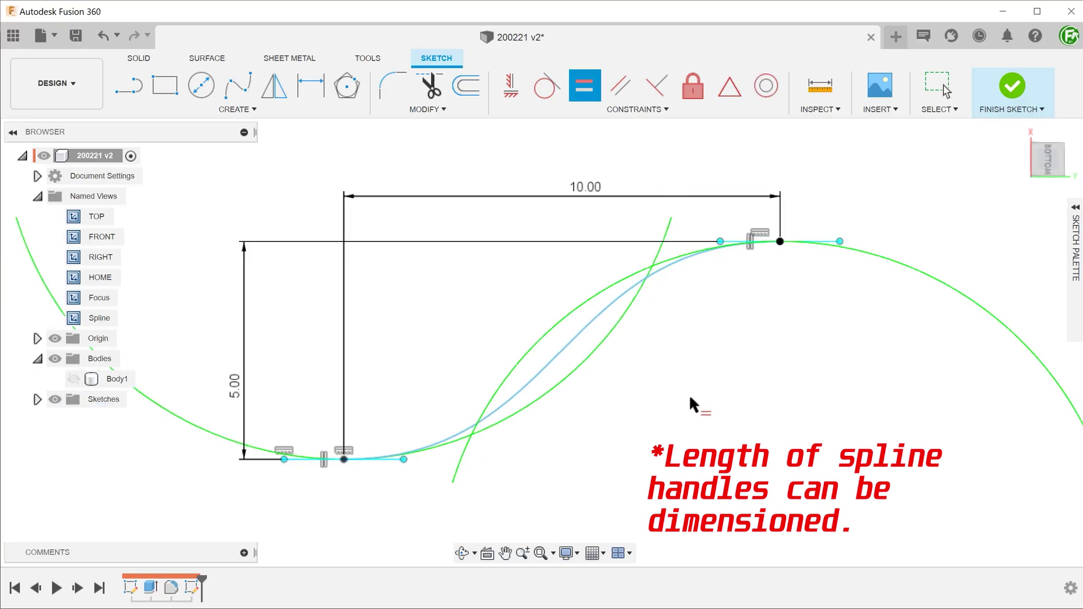
key("Escape")
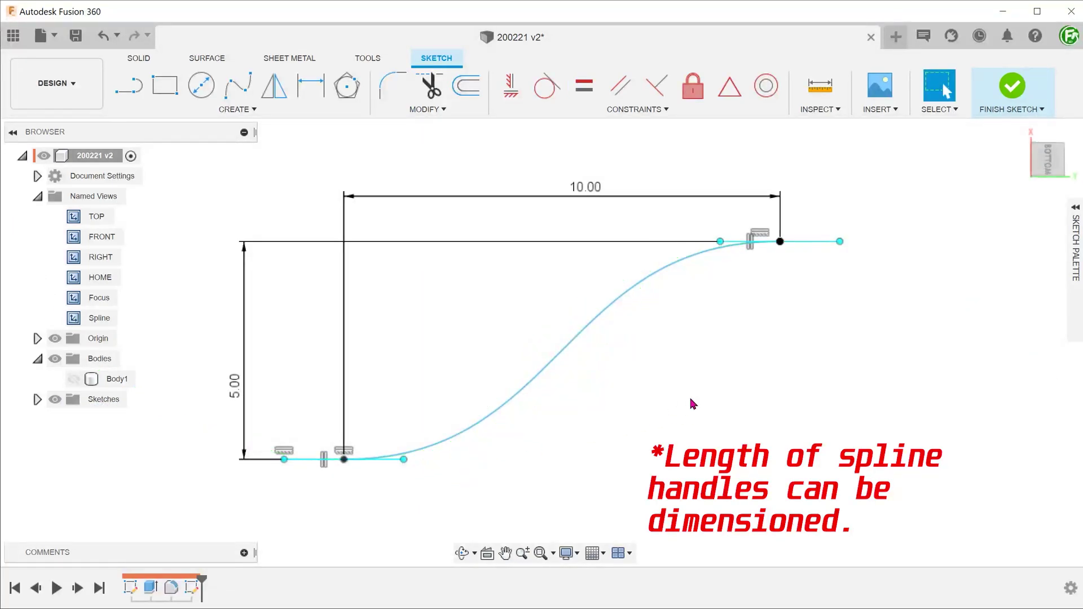
Move the 5.00 and 10.00 dimensions aside and draw two lines closing the S-curve profile.
left_click_drag(238, 384, 884, 327)
left_click_drag(590, 199, 537, 499)
key("l")
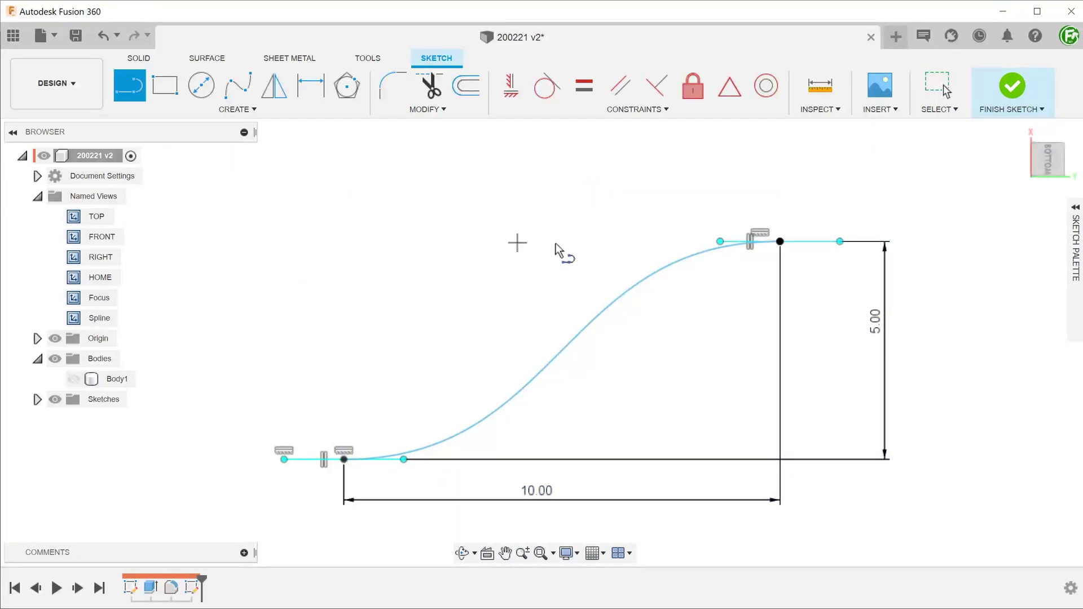
left_click(779, 242)
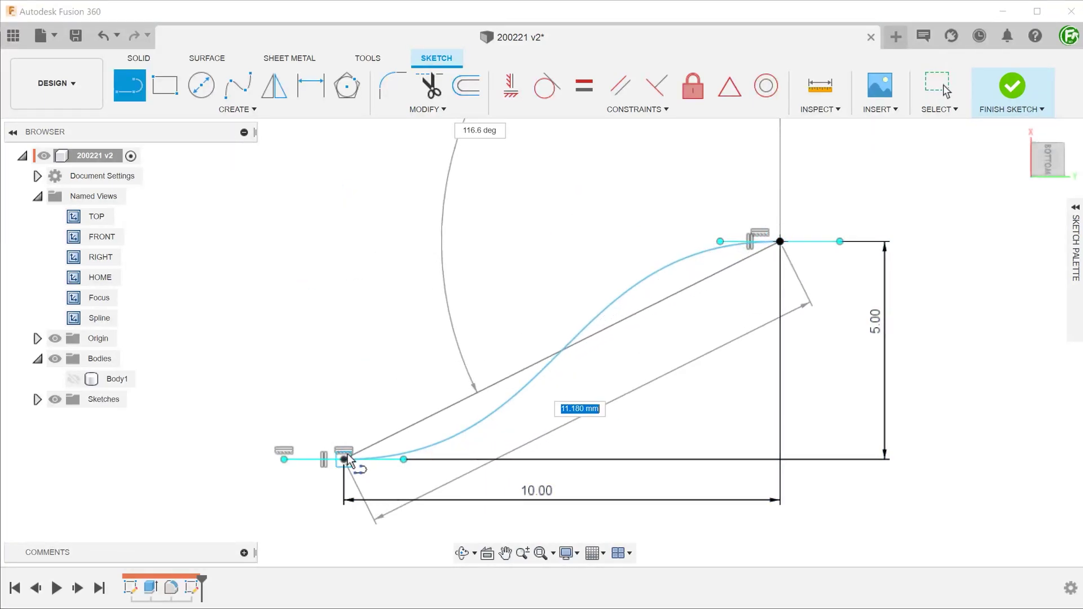
left_click(343, 241)
left_click(343, 460)
key("Escape")
Finish the sketch, return to the home view, and show Body1 again.
left_click(411, 336)
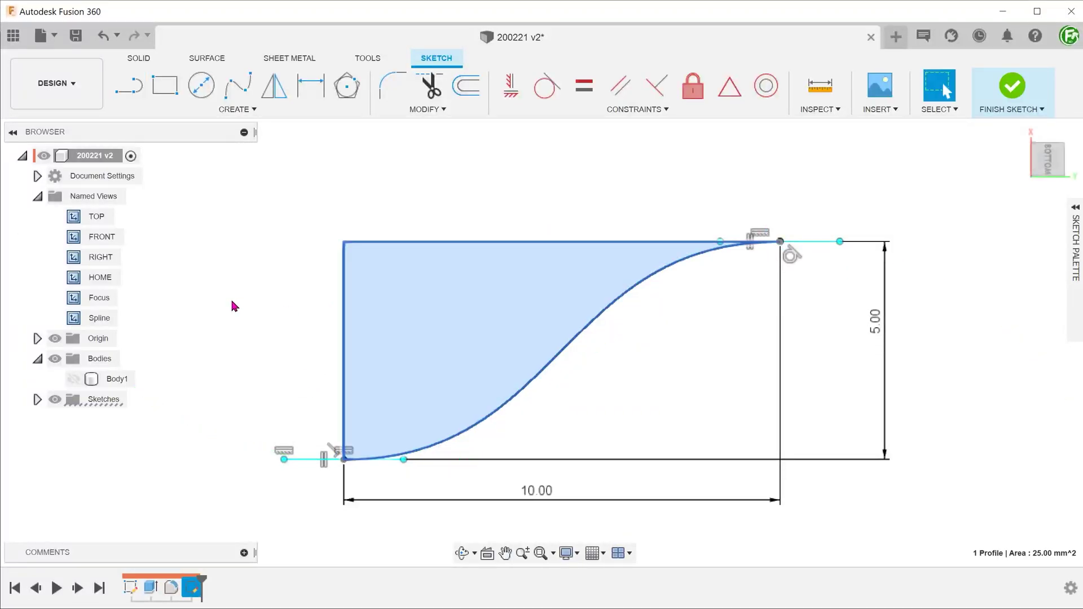
left_click(1012, 86)
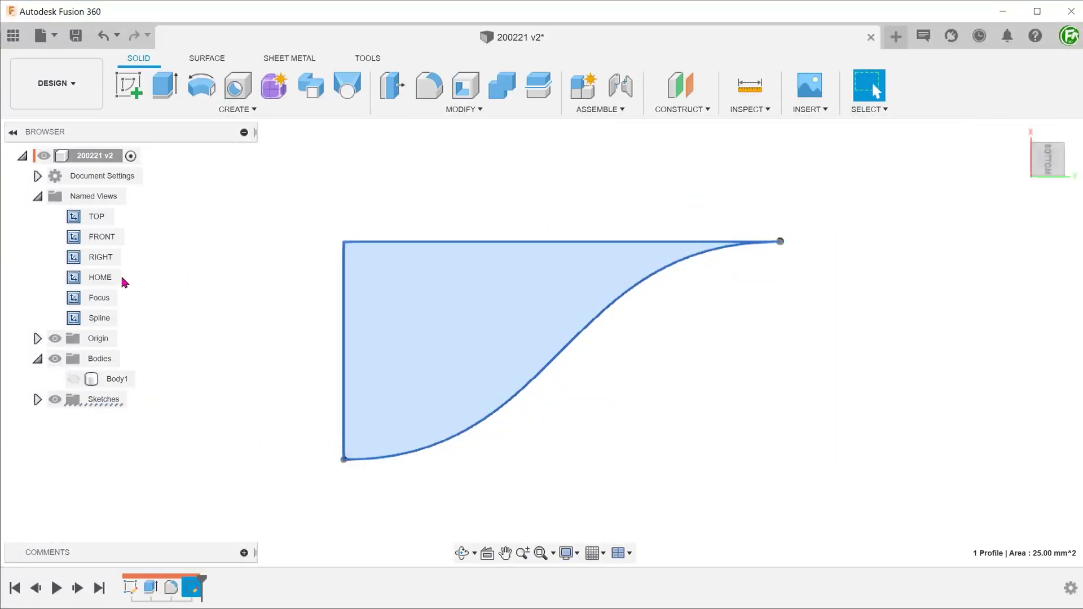
double_click(100, 277)
left_click(73, 378)
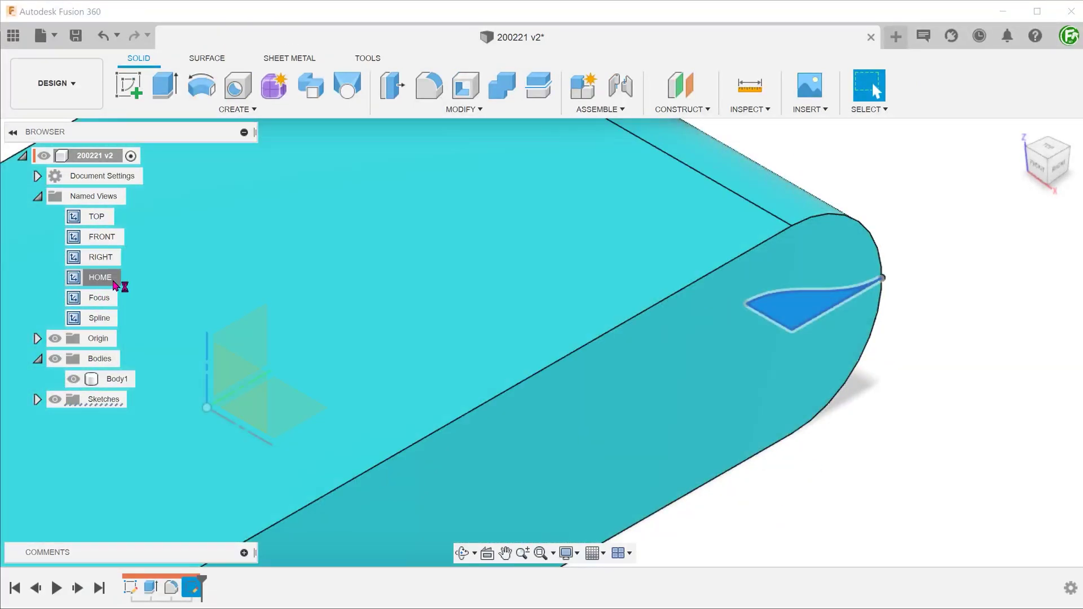
Sweep the spline profile along the body's top edge loop as a Cut.
double_click(104, 278)
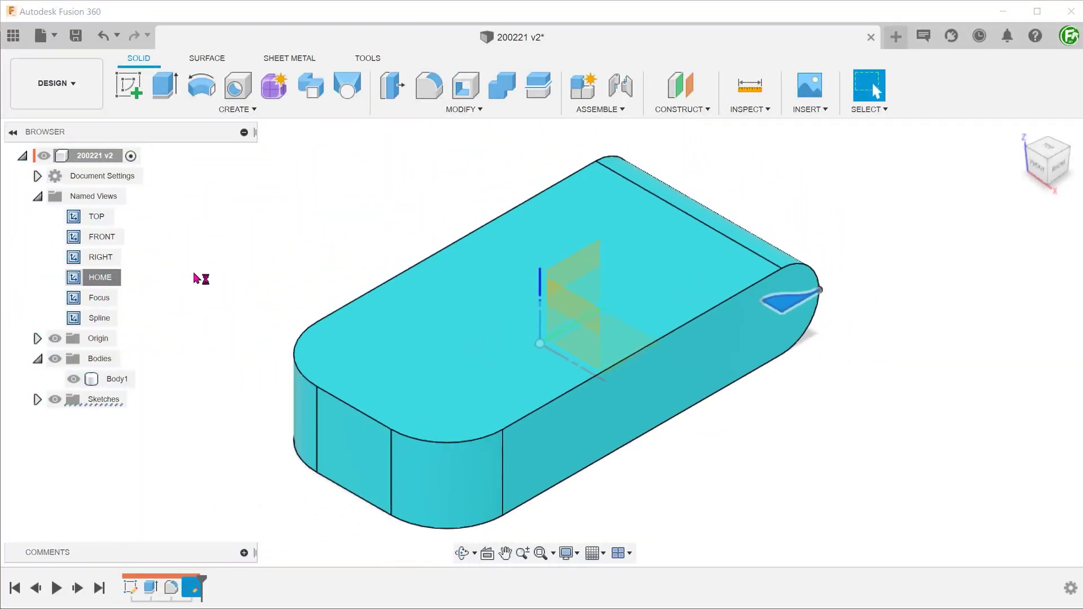
left_click(236, 109)
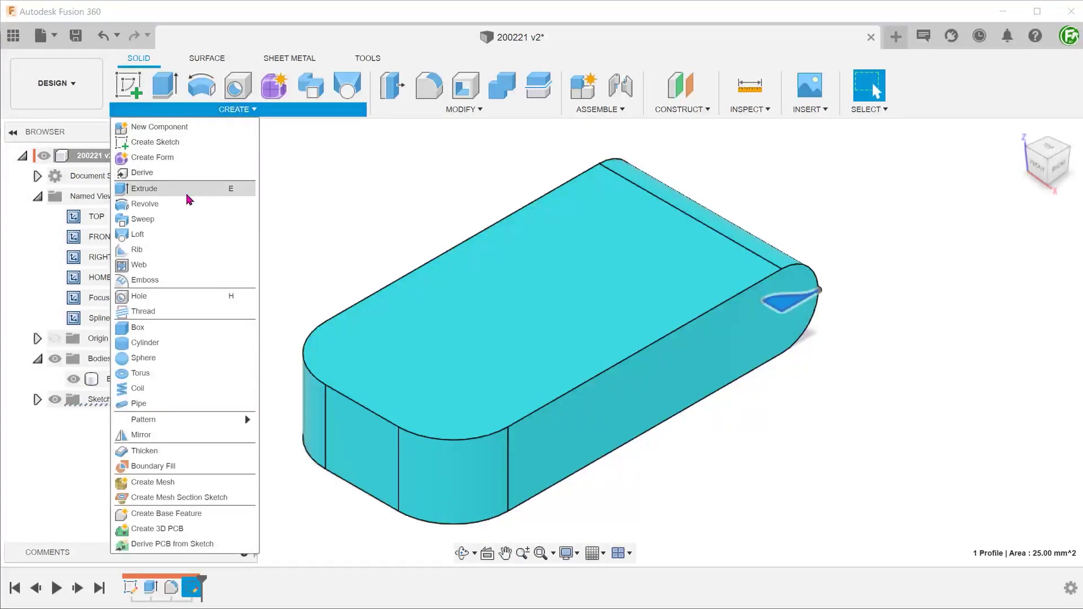
left_click(188, 220)
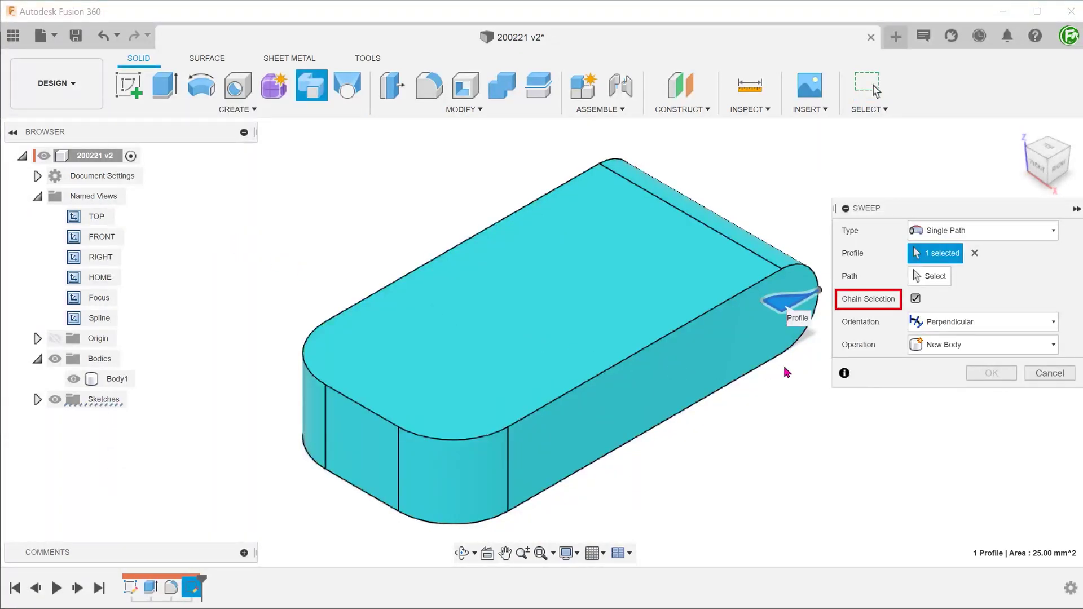
left_click(930, 276)
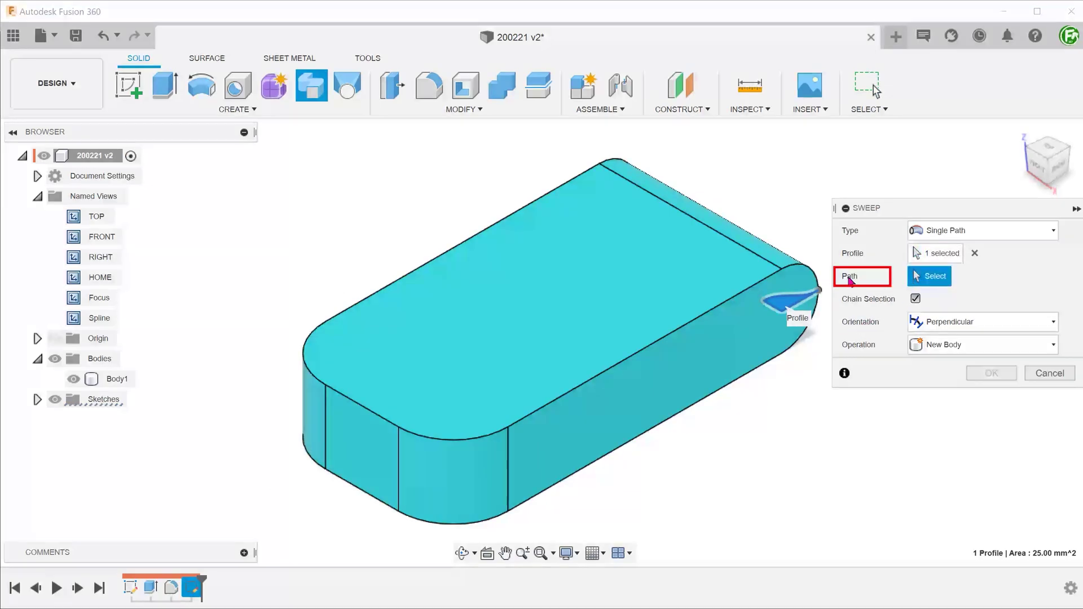
left_click(788, 278)
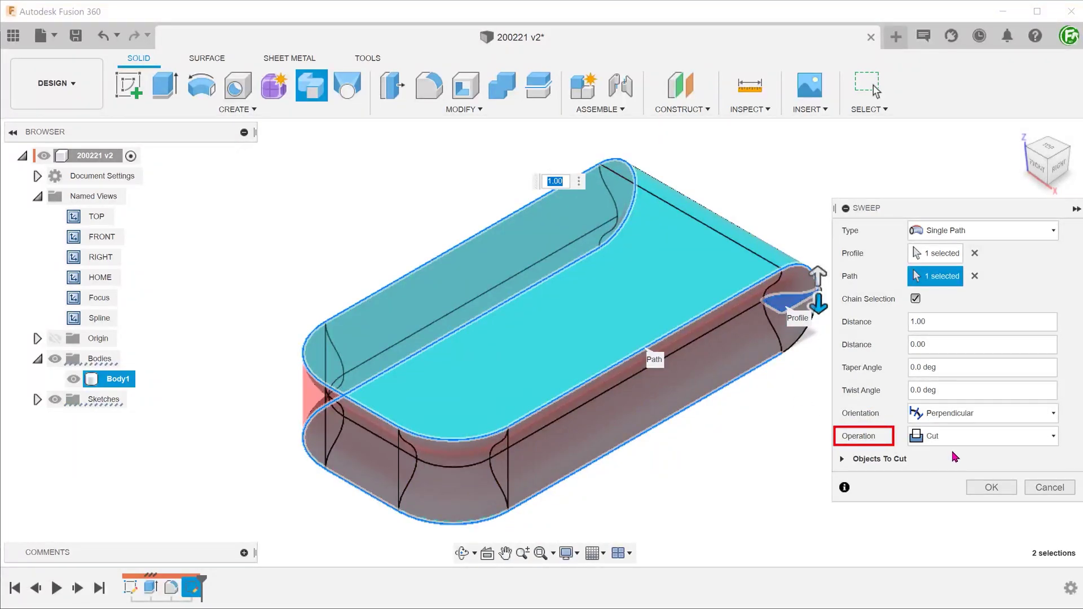
Commit the sweep cut, hide the sketches, and orbit around to inspect the groove.
left_click(991, 487)
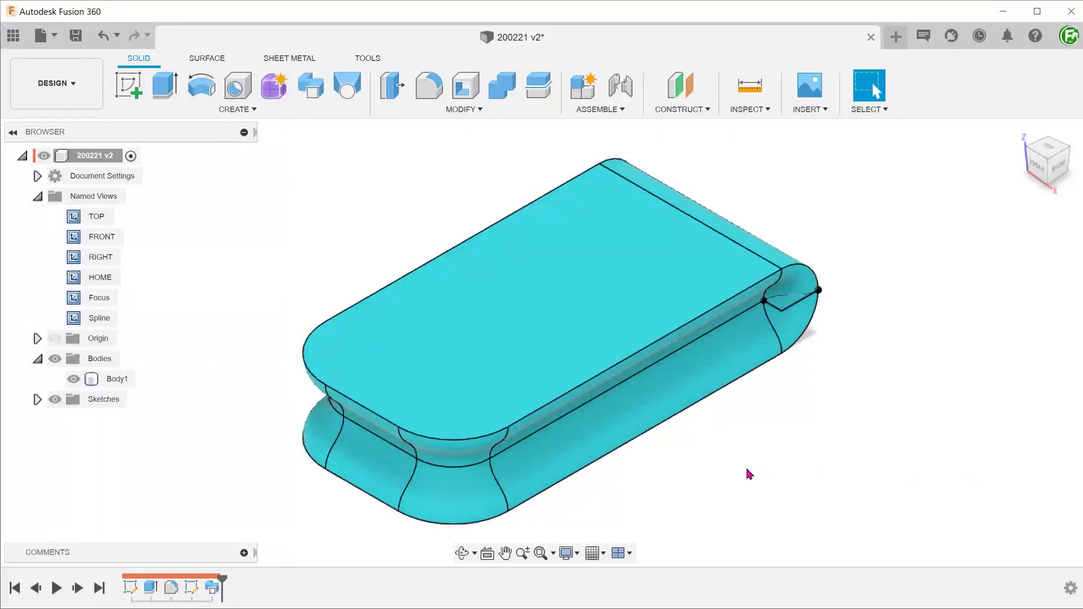
left_click(55, 399)
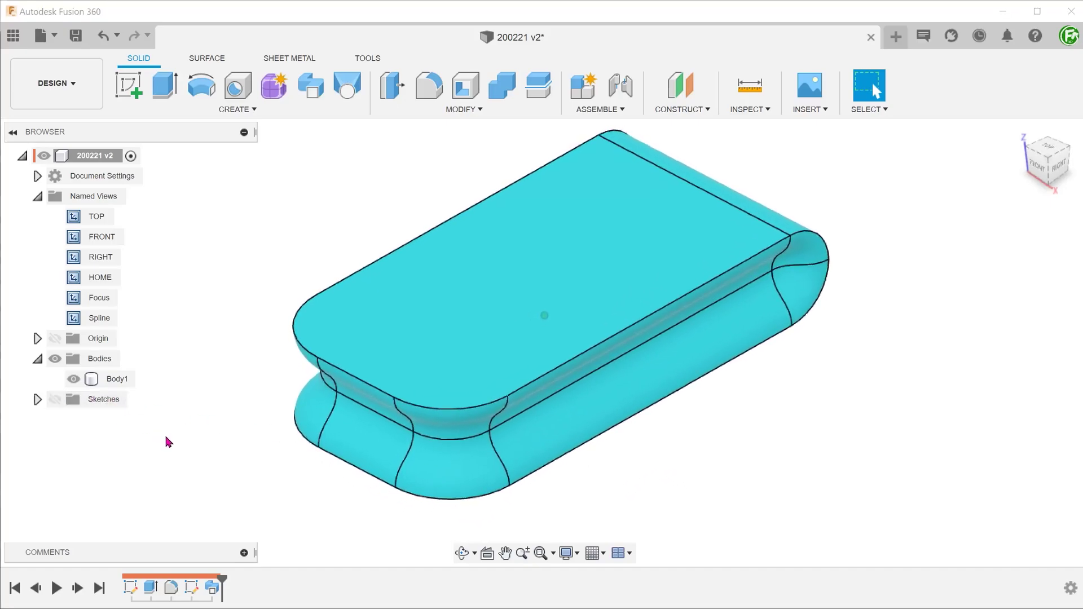
middle_click_drag(168, 442, 757, 395, "shift")
left_click(762, 344)
left_click(694, 329)
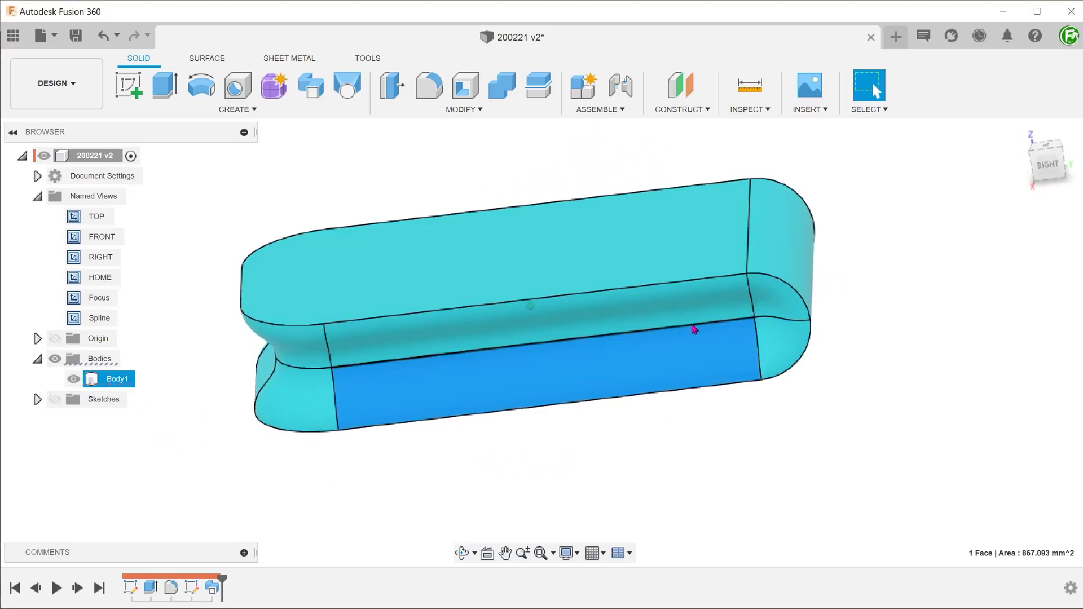
middle_click_drag(694, 329, 88, 296, "shift")
double_click(100, 277)
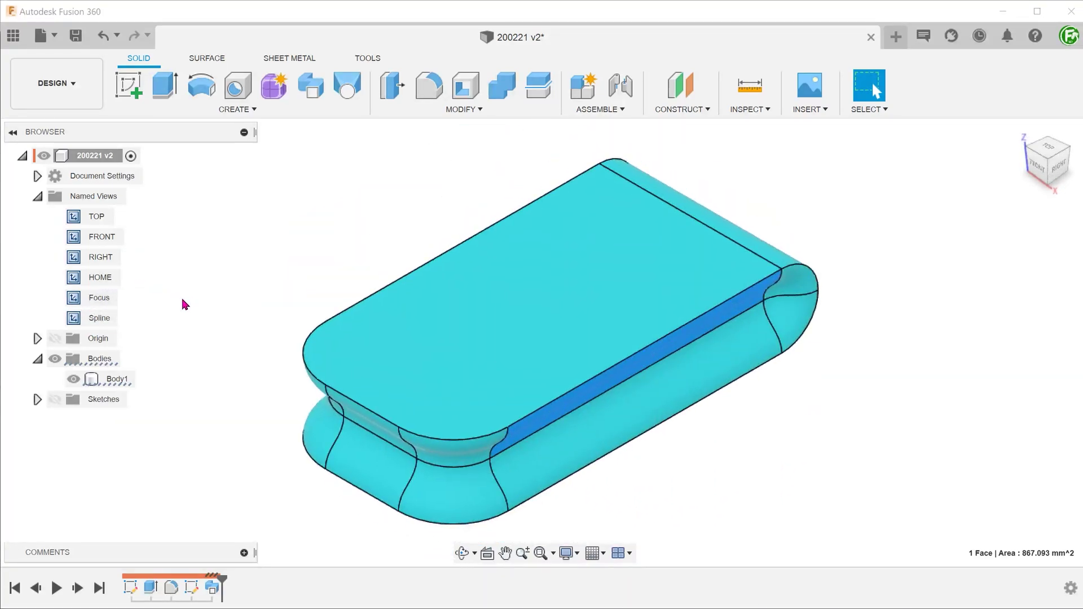